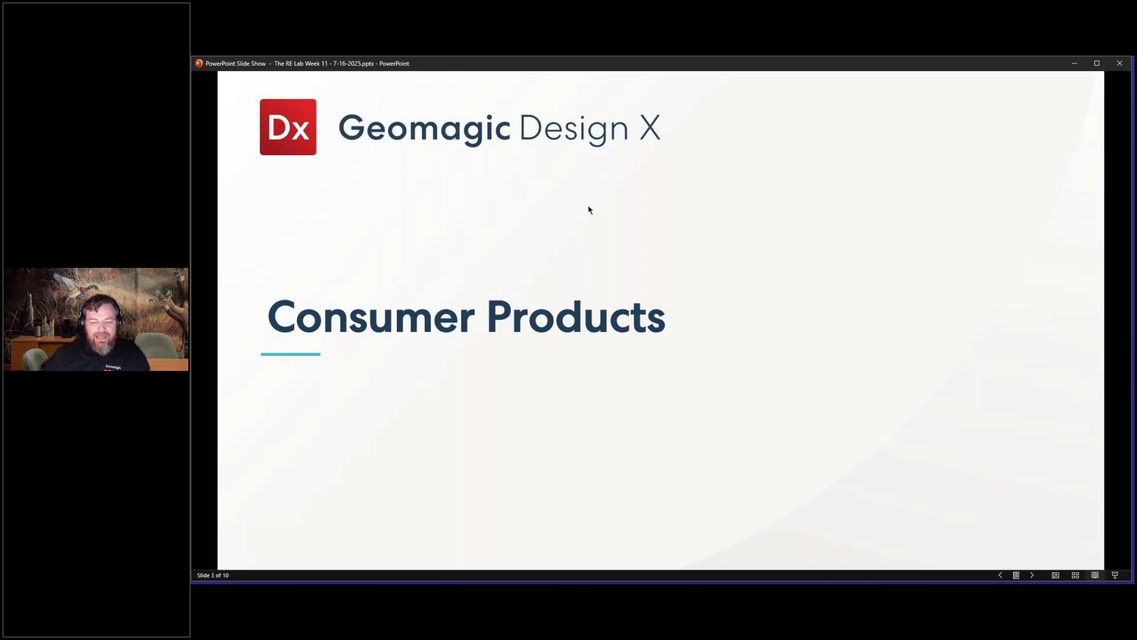
Advance the slideshow past the Consumer Products scanner slide to the "Redesign an old design" slide
key("Right")
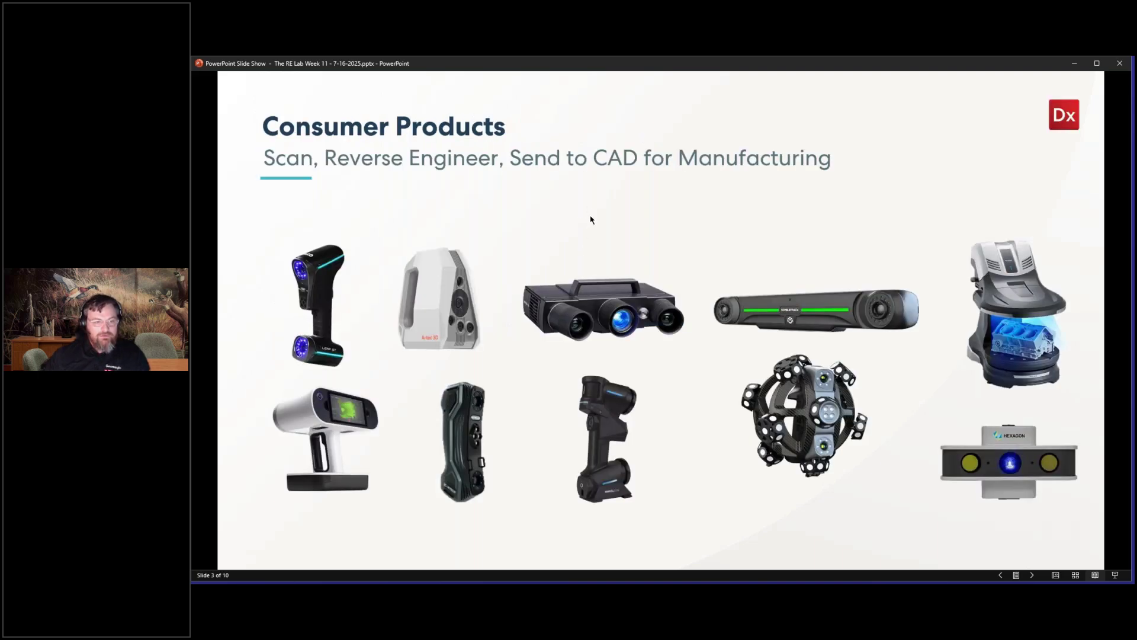
key("Left")
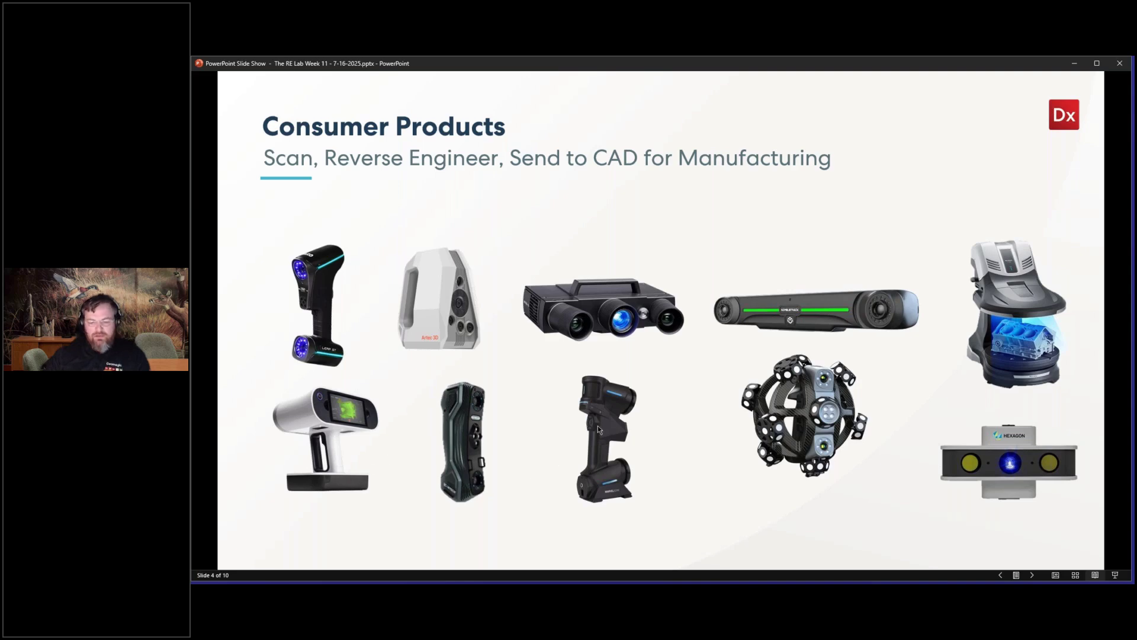
left_click(672, 410)
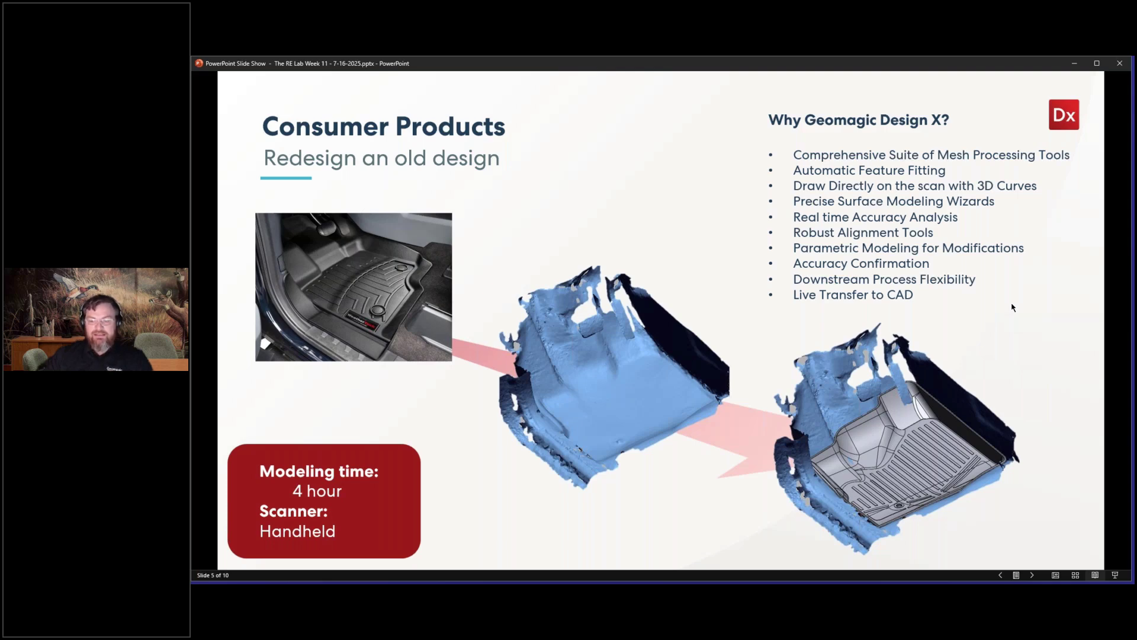
Switch to Geomagic Design X and examine the finished floor mat model on the scan and its feature history
key("alt+Tab")
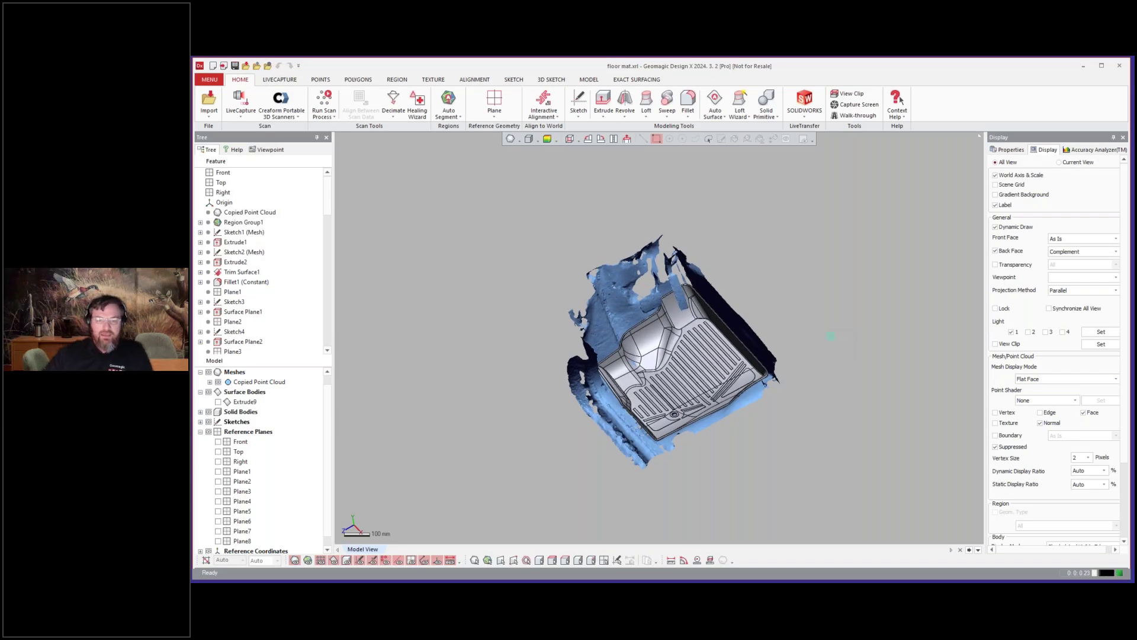
scroll(833, 337, "up", 3)
right_click_drag(833, 336, 835, 337)
scroll(835, 337, "up", 4)
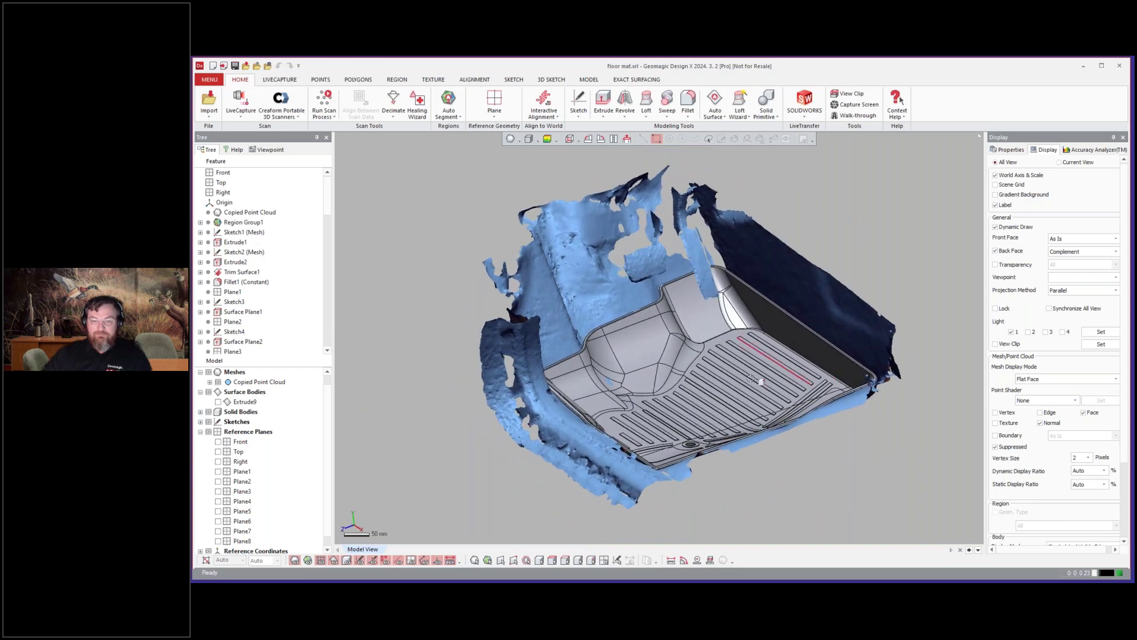
mouse_move(711, 414)
right_mouse_down()
mouse_move(719, 130)
mouse_move(665, 349)
mouse_move(662, 341)
right_mouse_up()
right_click_drag(788, 379, 764, 386)
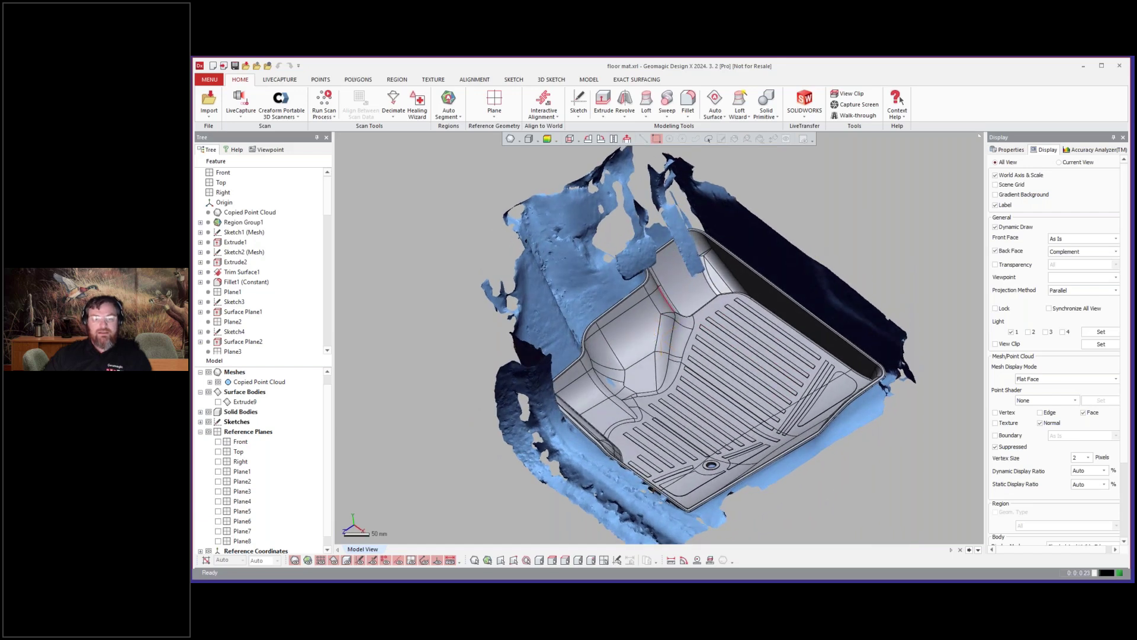
right_click_drag(667, 301, 668, 293)
right_click_drag(704, 330, 722, 311)
scroll(722, 311, "down", 1)
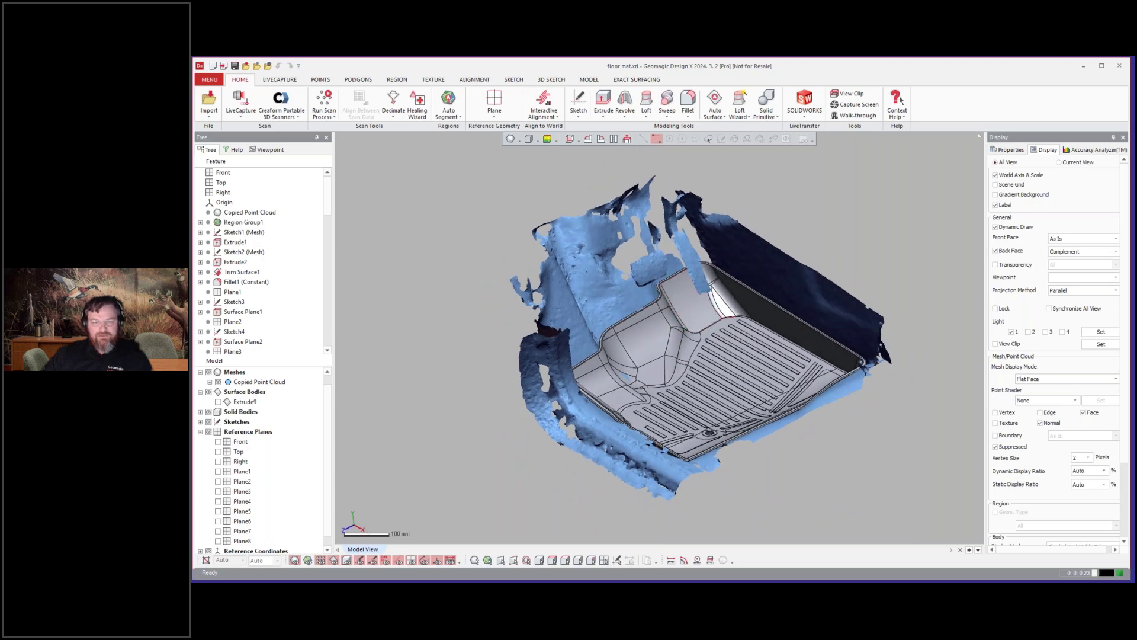
scroll(552, 356, "down", 1)
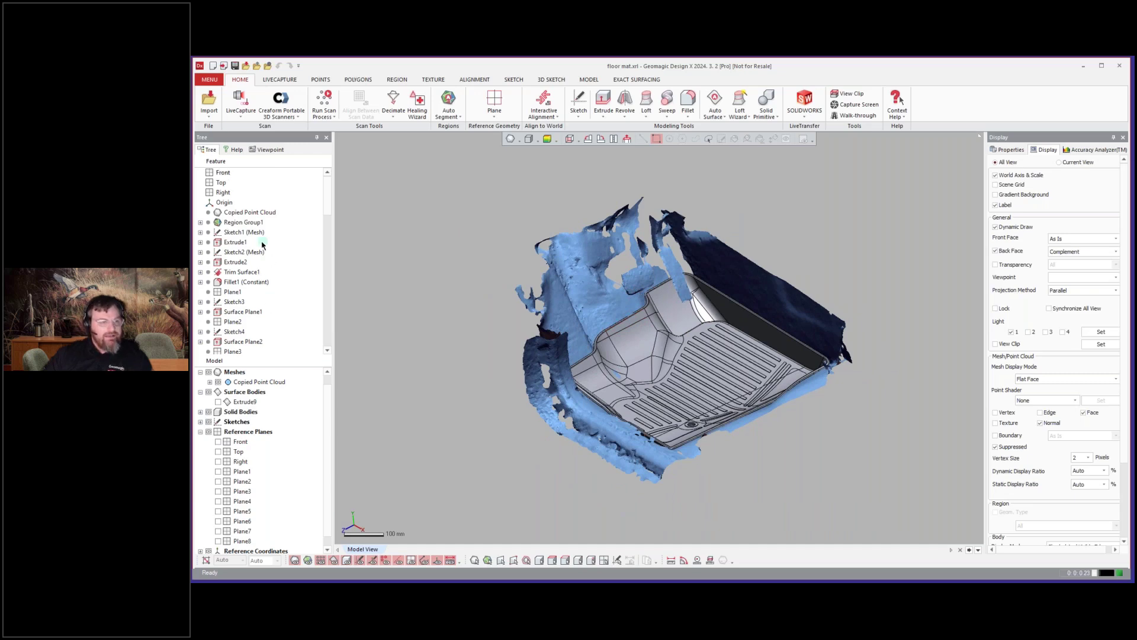
scroll(263, 245, "down", 15)
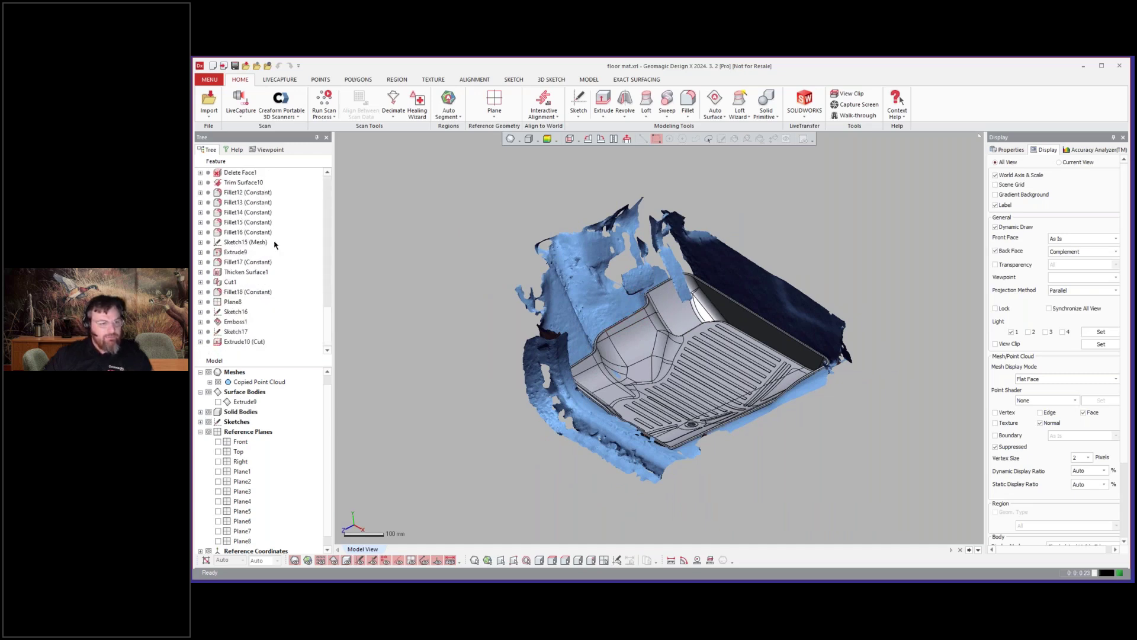
scroll(274, 244, "up", 15)
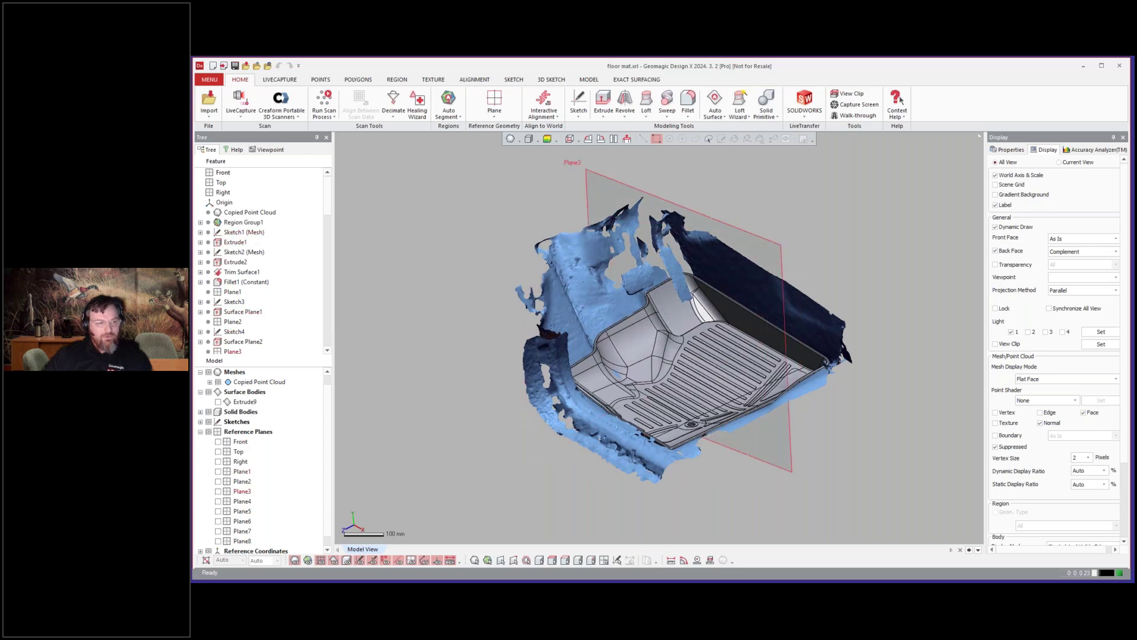
Select the Copied Point Cloud mesh and hide the solid bodies to leave only the scan displayed
left_click(246, 213)
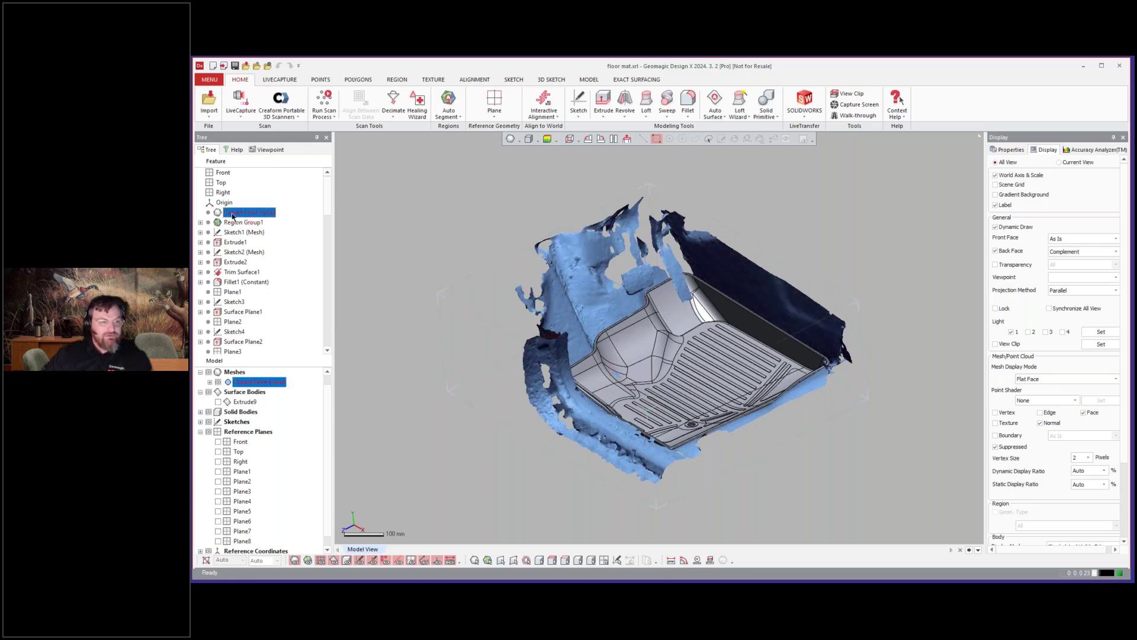
left_click(386, 208)
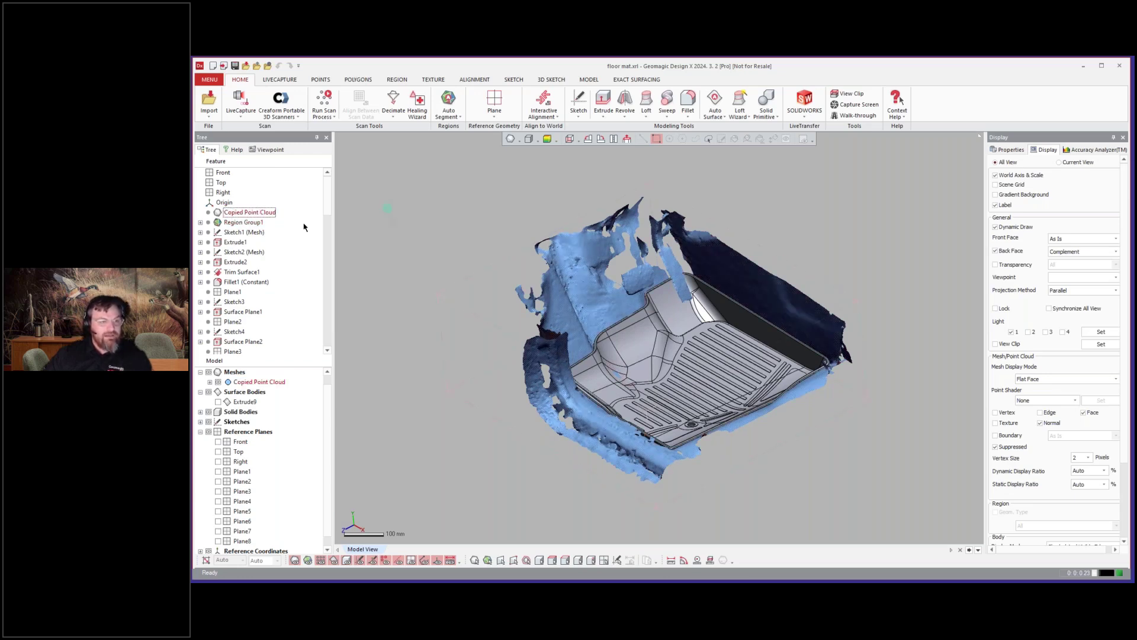
left_click(259, 382)
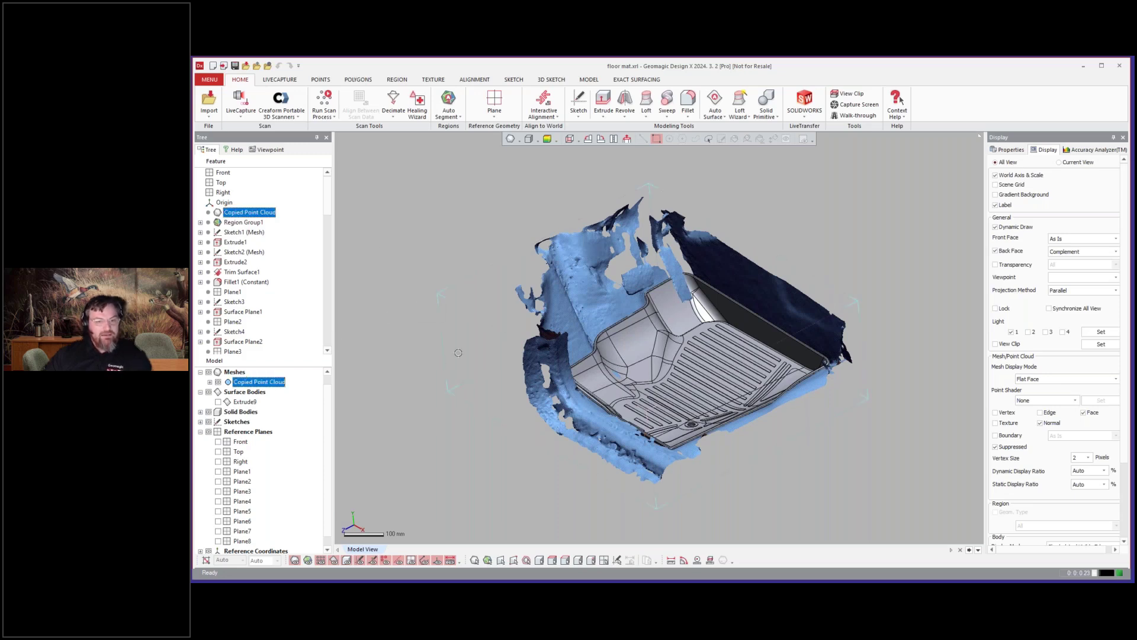
key("ctrl+5")
left_click(508, 349)
Display the scan mesh with its triangle edges to inspect the mesh density, and restore the plain shaded display
right_click_drag(508, 350, 484, 336)
scroll(598, 337, "up", 6)
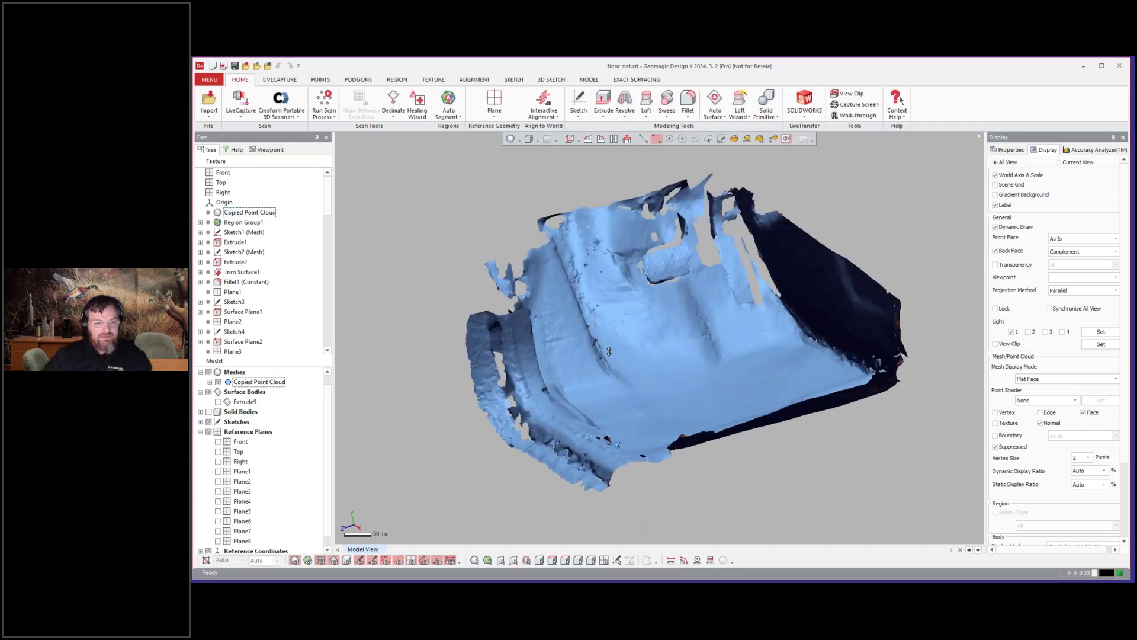
right_click_drag(598, 336, 593, 351)
left_click(517, 140)
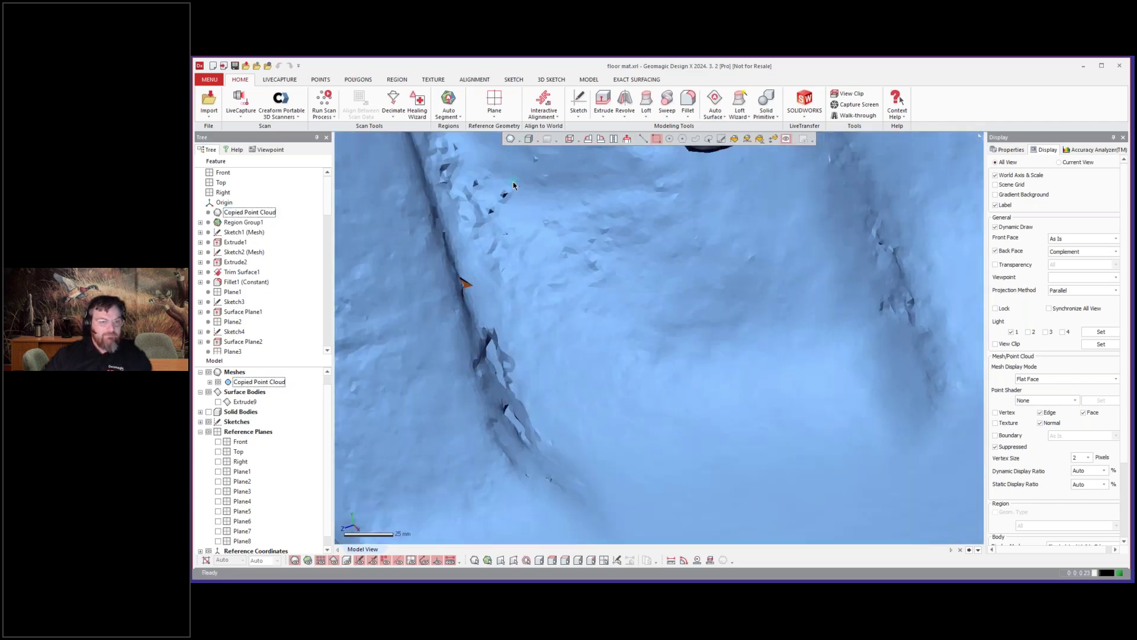
mouse_move(708, 318)
right_mouse_down()
mouse_move(567, 407)
mouse_move(638, 332)
right_mouse_up()
scroll(567, 407, "down", 5)
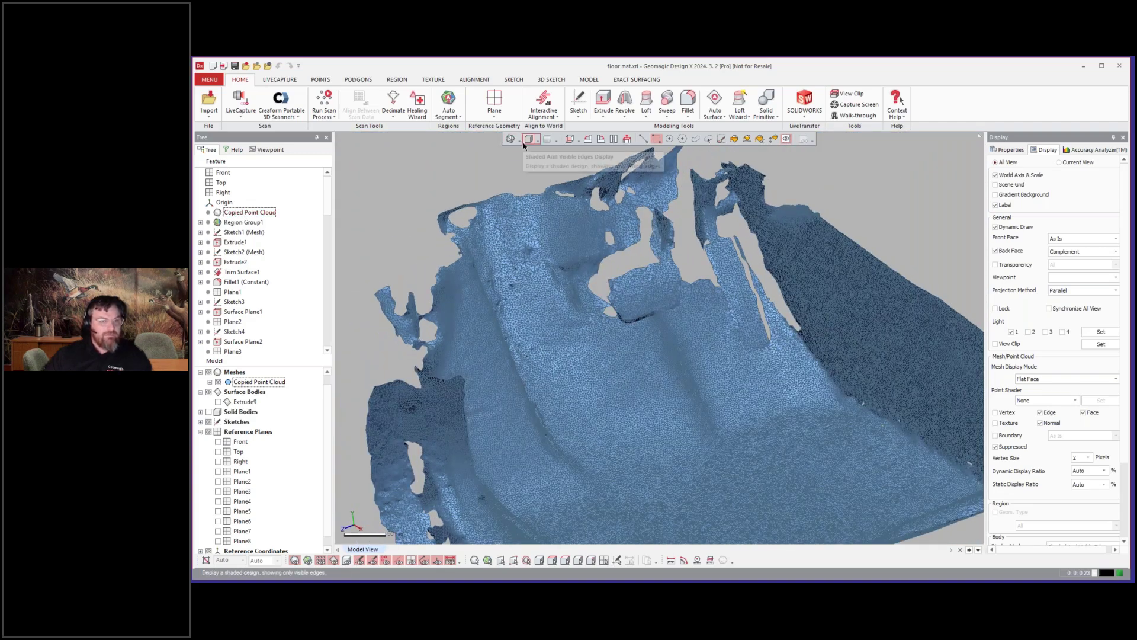
left_click(520, 141)
left_click(511, 177)
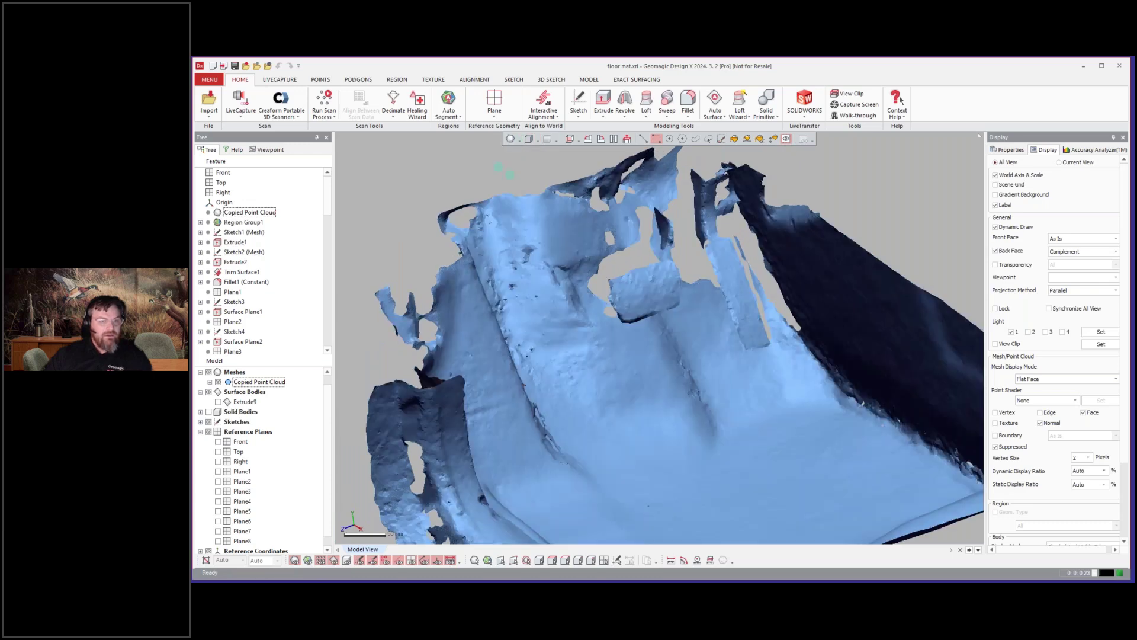
Examine the vehicle floor scan mesh from several angles, both up close and as a whole
scroll(514, 199, "down", 5)
right_click_drag(584, 283, 601, 292)
scroll(636, 241, "up", 3)
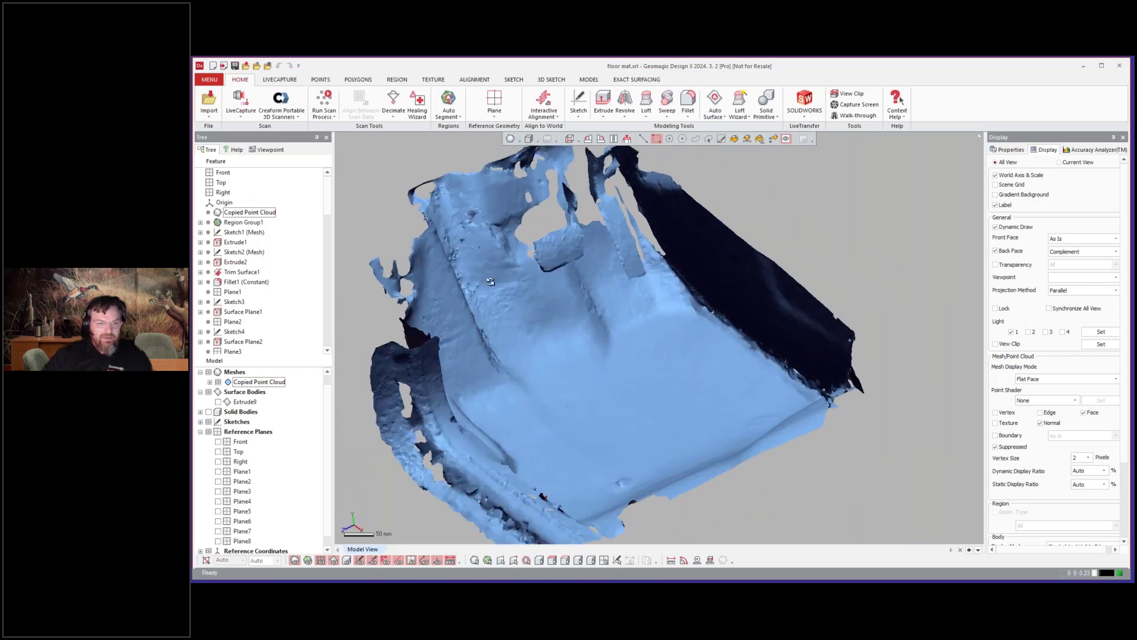
scroll(491, 275, "up", 3)
scroll(734, 316, "down", 4)
scroll(747, 318, "up", 5)
scroll(747, 318, "up", 2)
right_click_drag(748, 318, 643, 310)
scroll(708, 322, "down", 4)
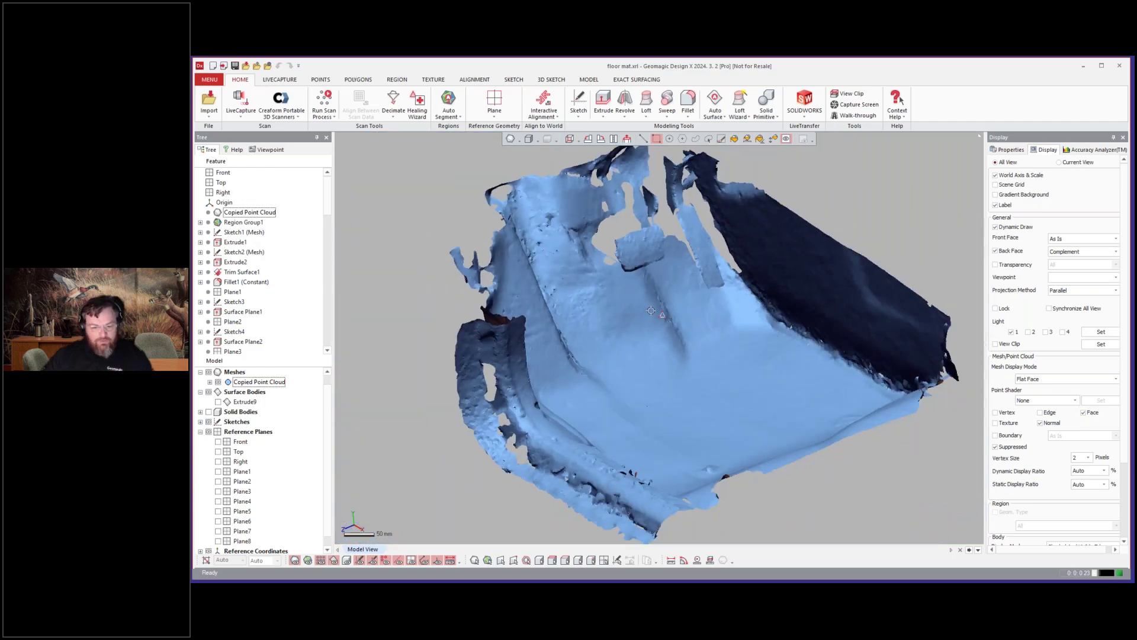
right_click_drag(643, 347, 706, 337)
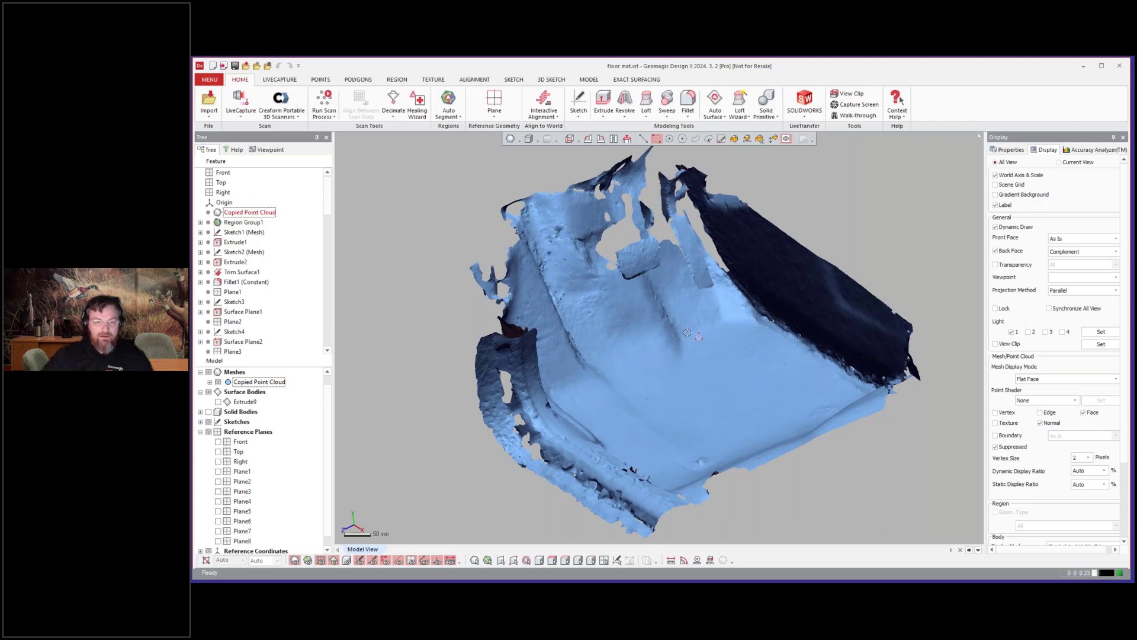
right_click_drag(700, 363, 664, 352)
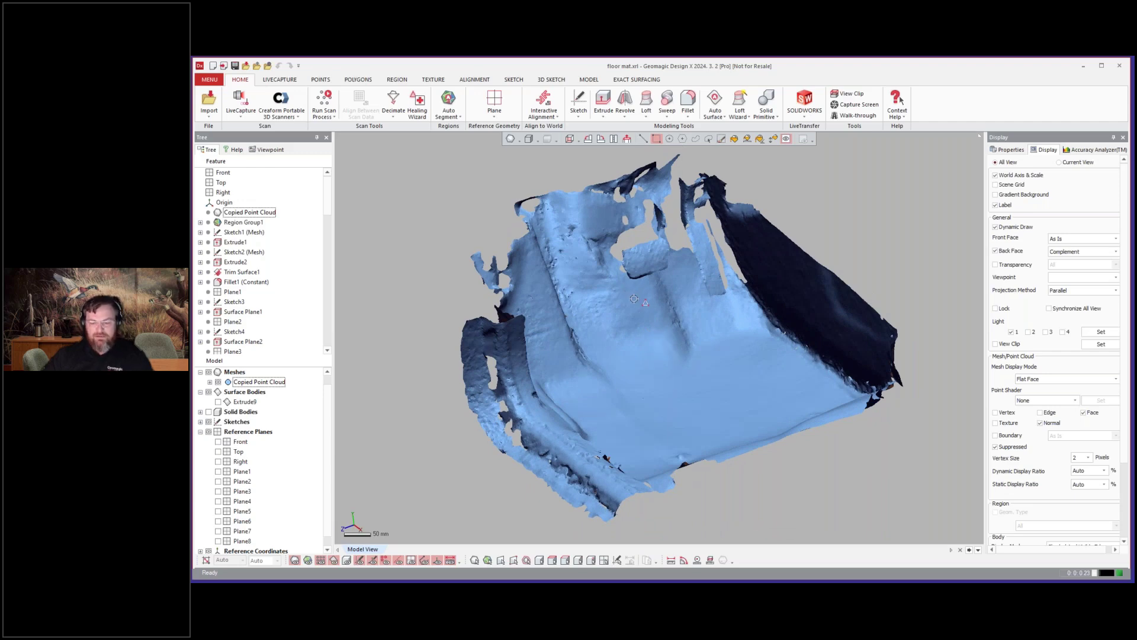
right_click_drag(629, 298, 612, 301)
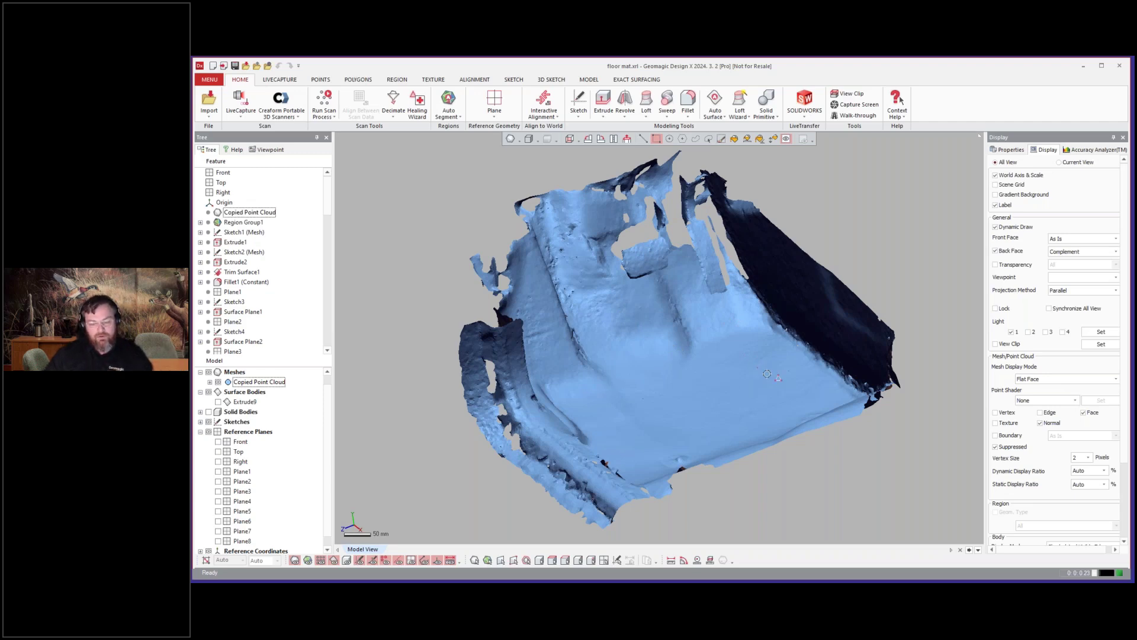
right_click_drag(864, 430, 861, 423)
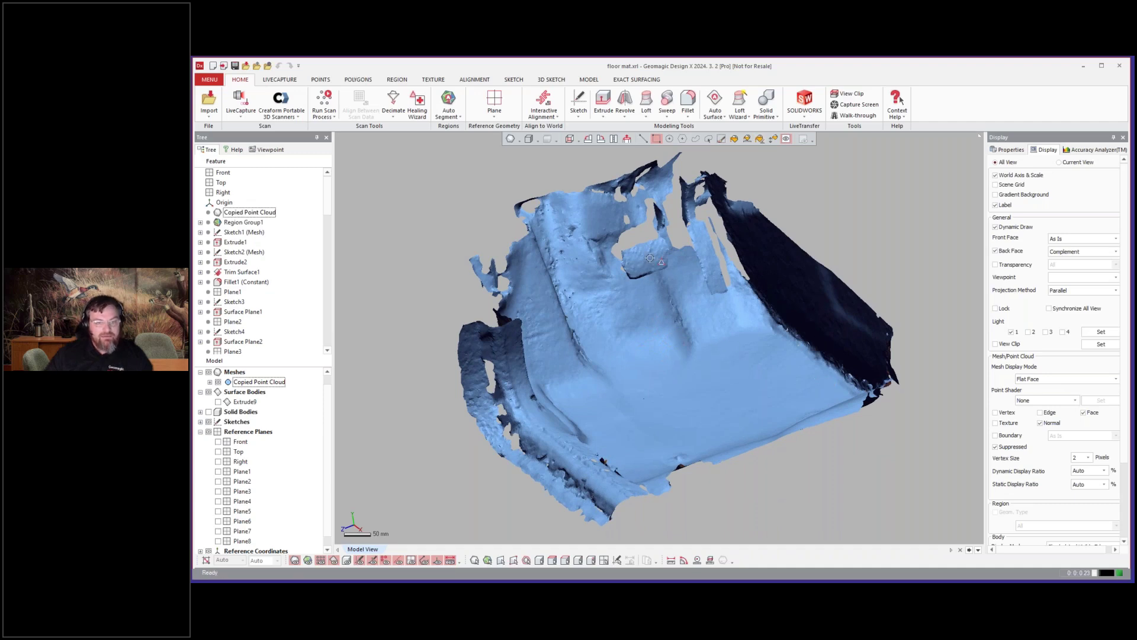
scroll(650, 260, "up", 2)
scroll(650, 260, "up", 2)
right_click_drag(651, 260, 705, 355)
scroll(650, 259, "down", 3)
scroll(705, 369, "up", 2)
scroll(698, 367, "down", 2)
scroll(706, 356, "down", 2)
scroll(632, 379, "up", 3)
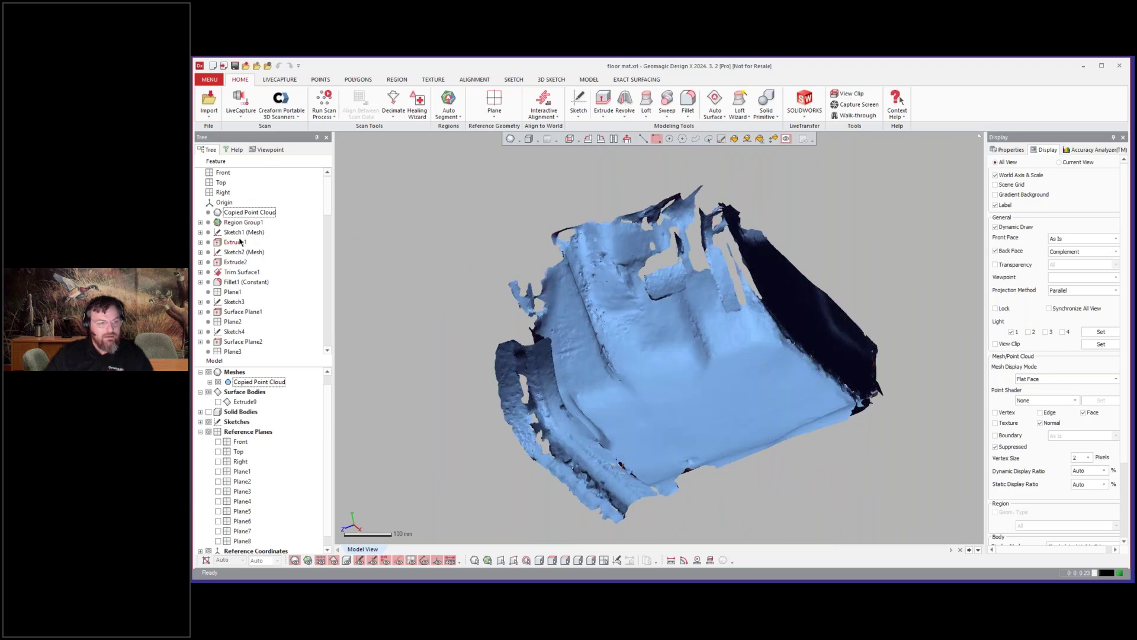
Roll the feature history back to Extrude1 and compare the extruded surface with the scan mesh
left_click(244, 232)
right_click(242, 233)
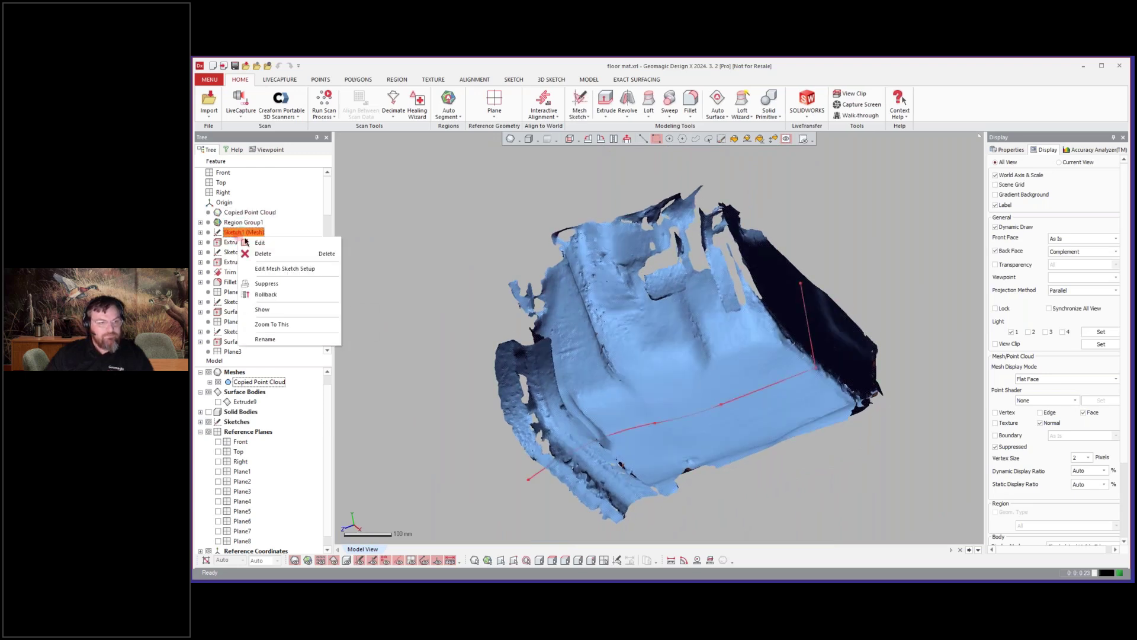
left_click(268, 285)
left_click(433, 239)
left_click(234, 242)
right_click(235, 242)
left_click(261, 246)
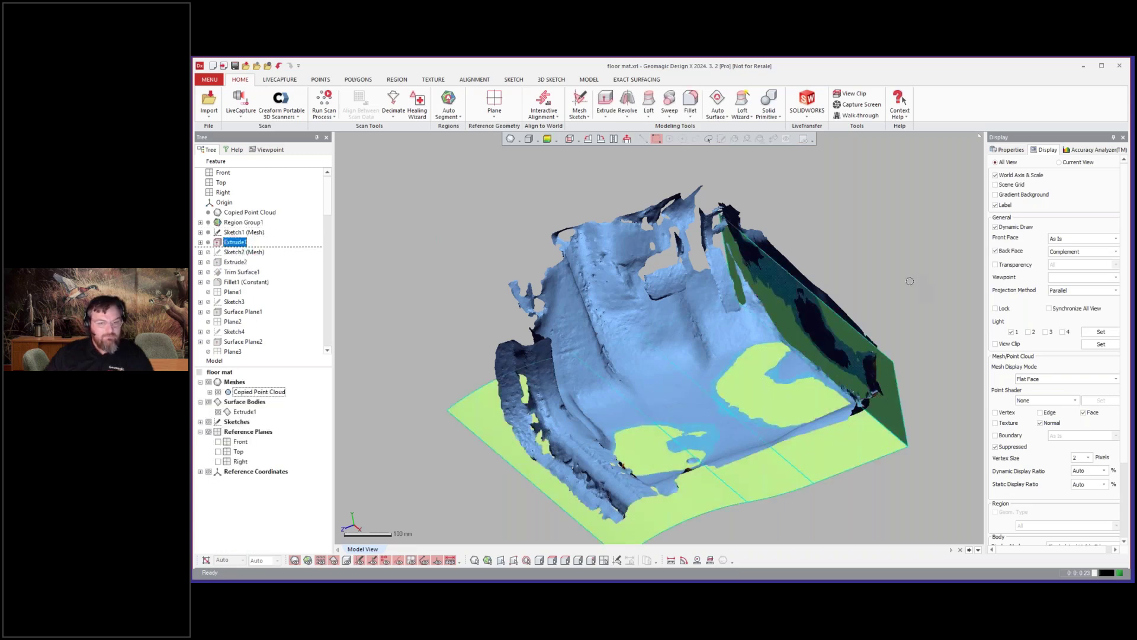
left_click(920, 239)
right_click_drag(599, 207, 604, 202)
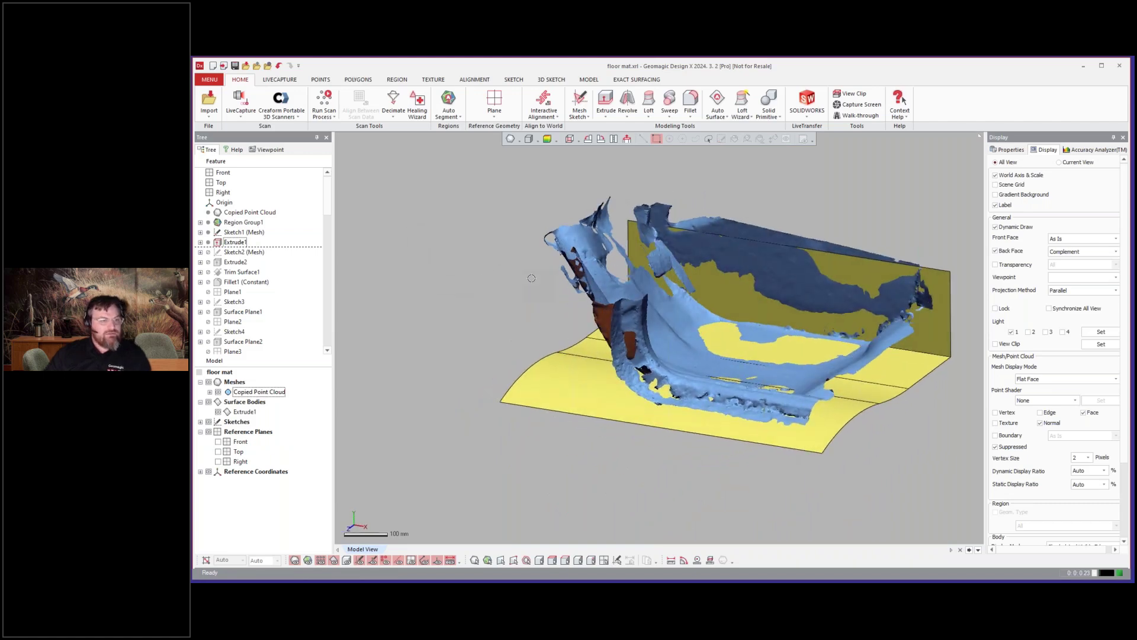
right_click_drag(556, 317, 655, 350)
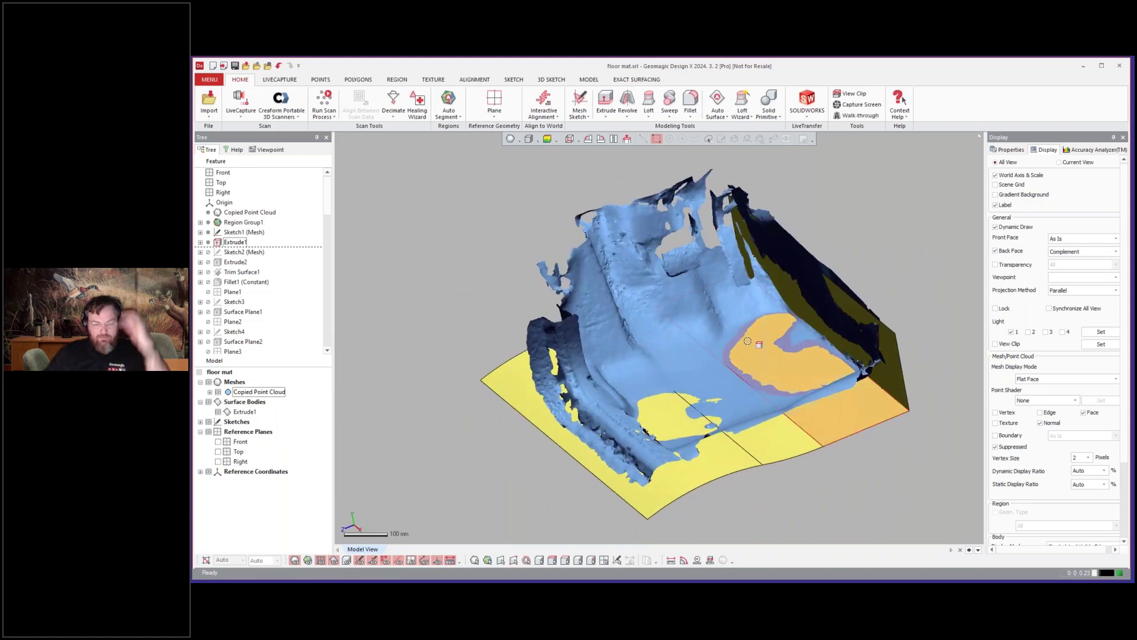
right_click_drag(748, 327, 783, 313)
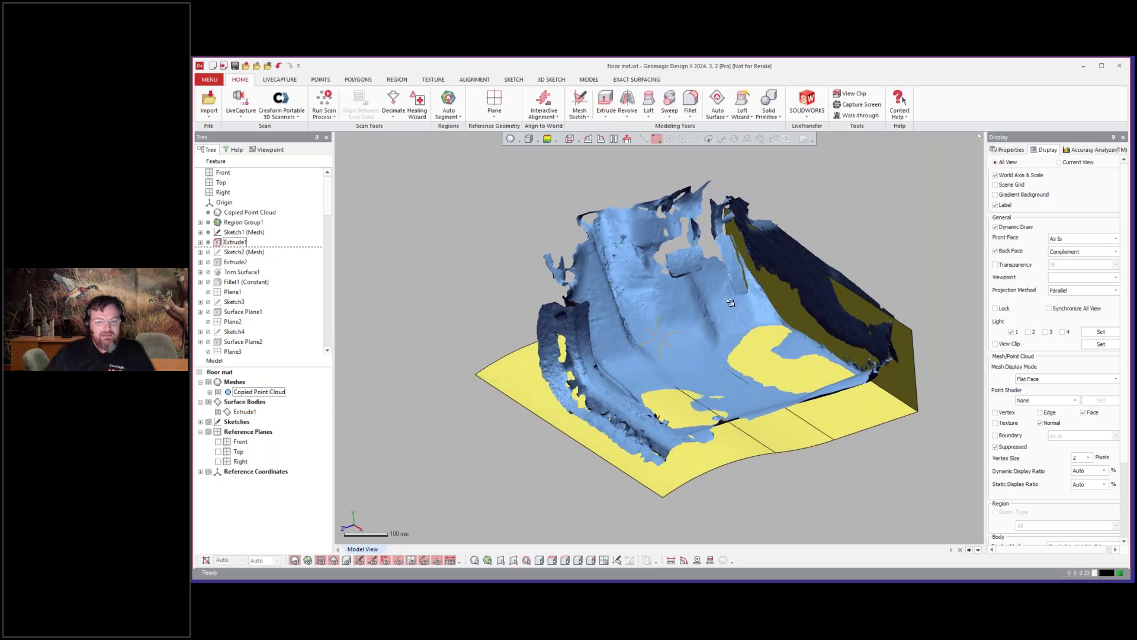
Open the mesh sketch setup of Sketch1 (Mesh), examine its section polyline on the scan, and leave the setup without changes
left_click(242, 232)
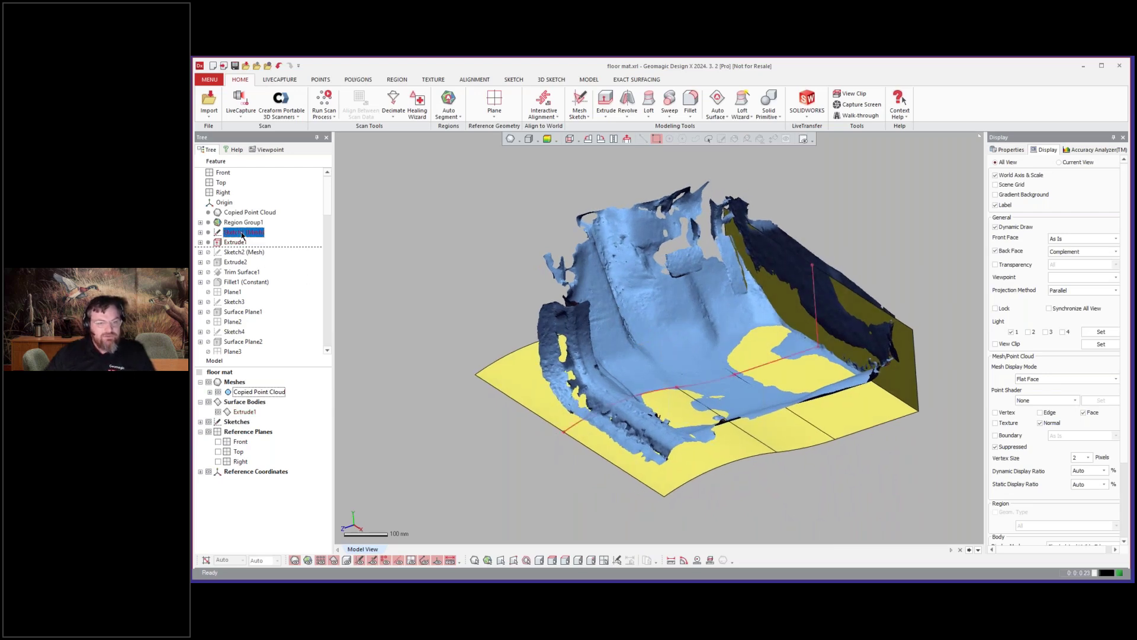
right_click(243, 234)
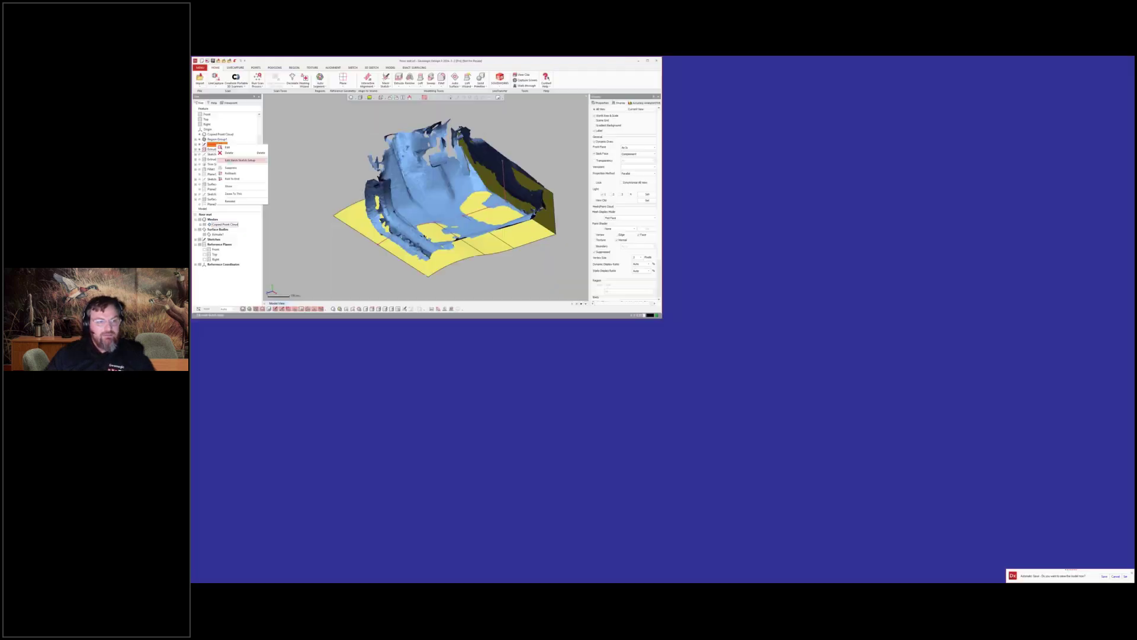
left_click(288, 264)
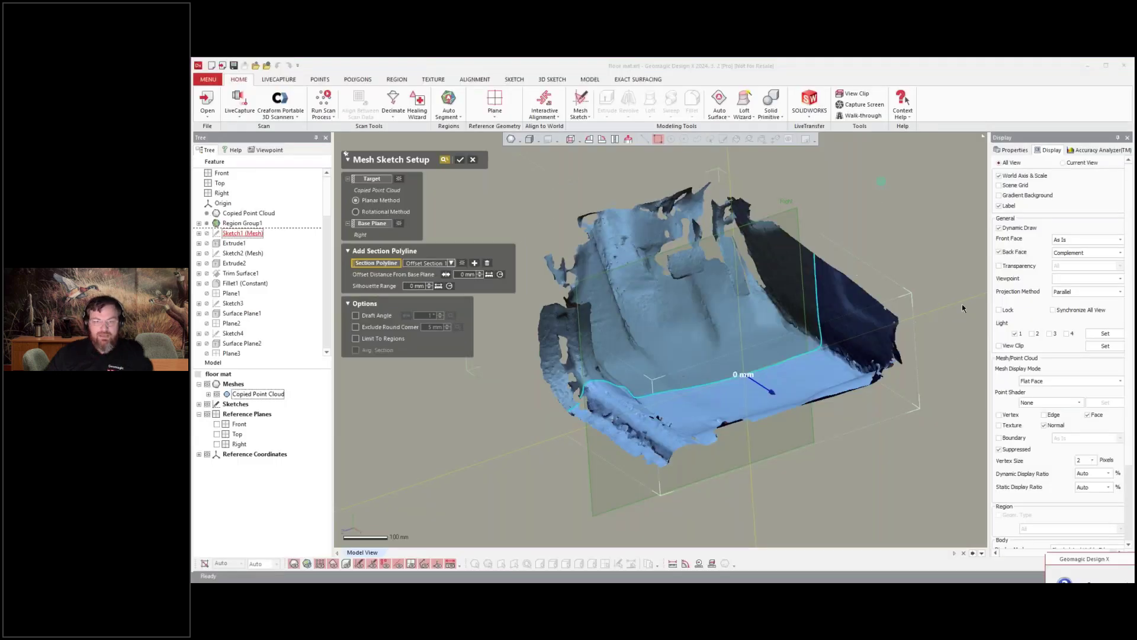
left_click(1091, 556)
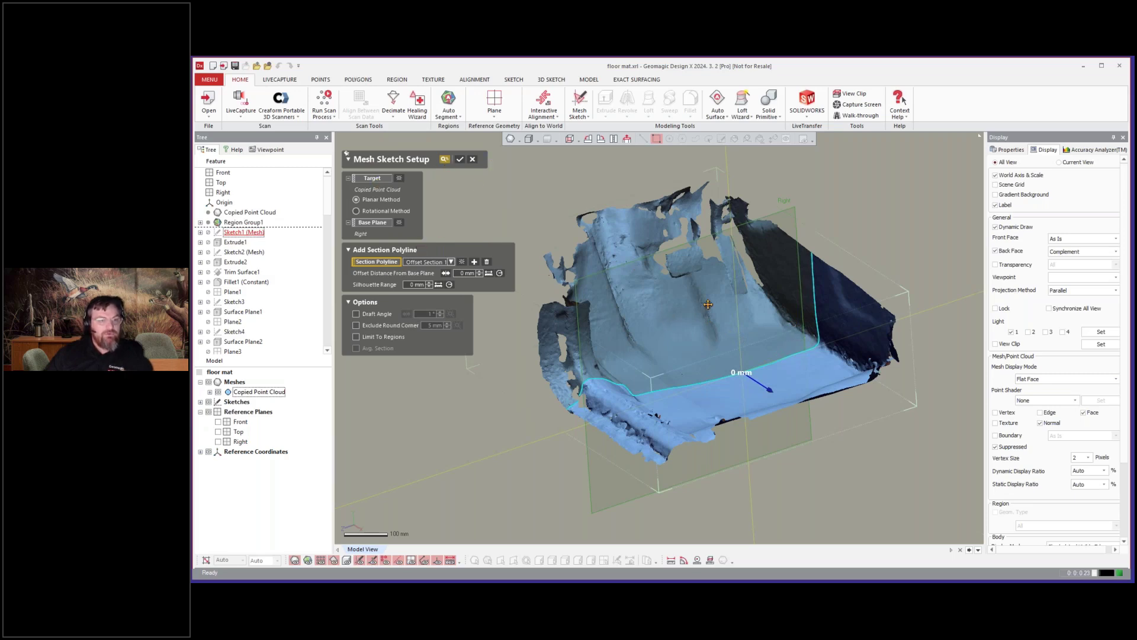
right_click_drag(749, 287, 794, 346)
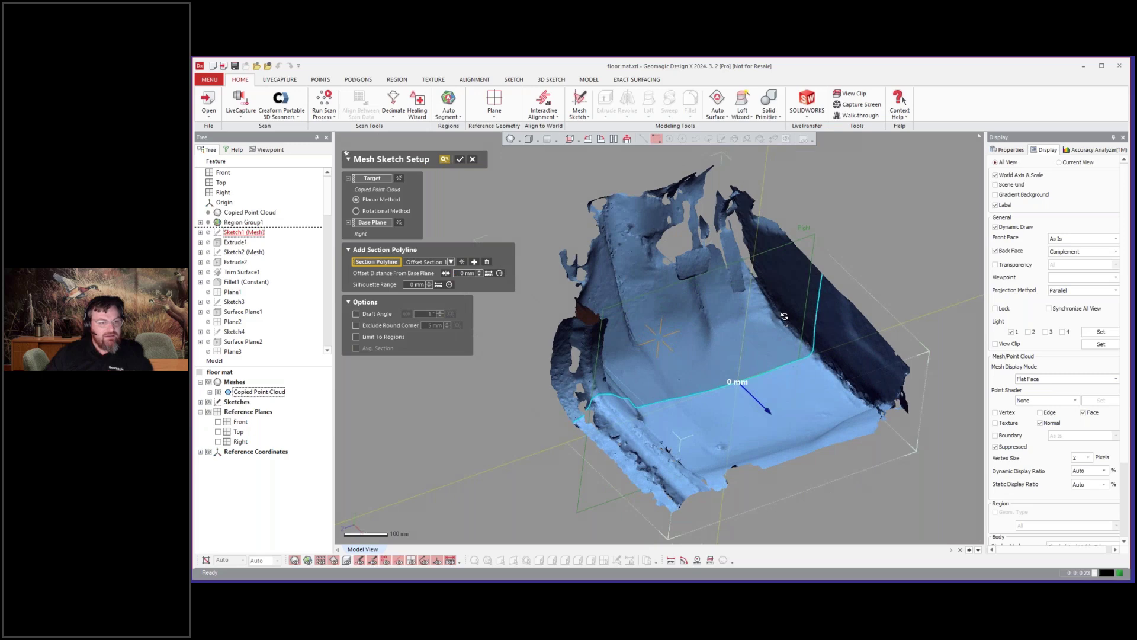
left_click(473, 159)
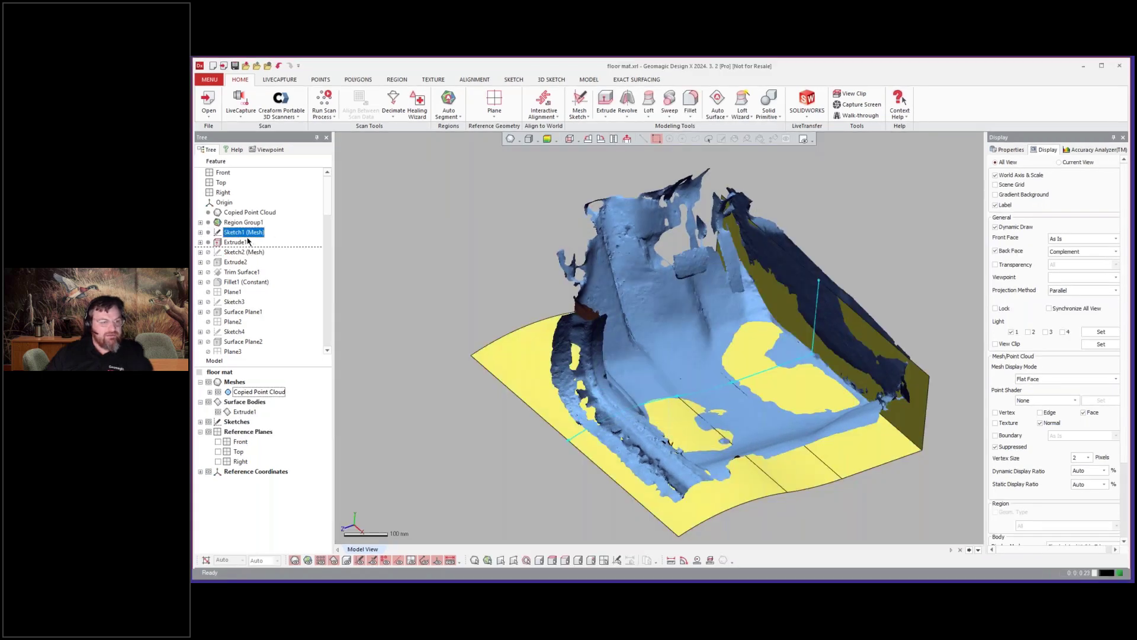
Open Sketch1 (Mesh) for editing, hide the scan mesh, and compare the sketch profile with its section polyline in a view normal to the sketch
left_click(242, 232)
double_click(243, 232)
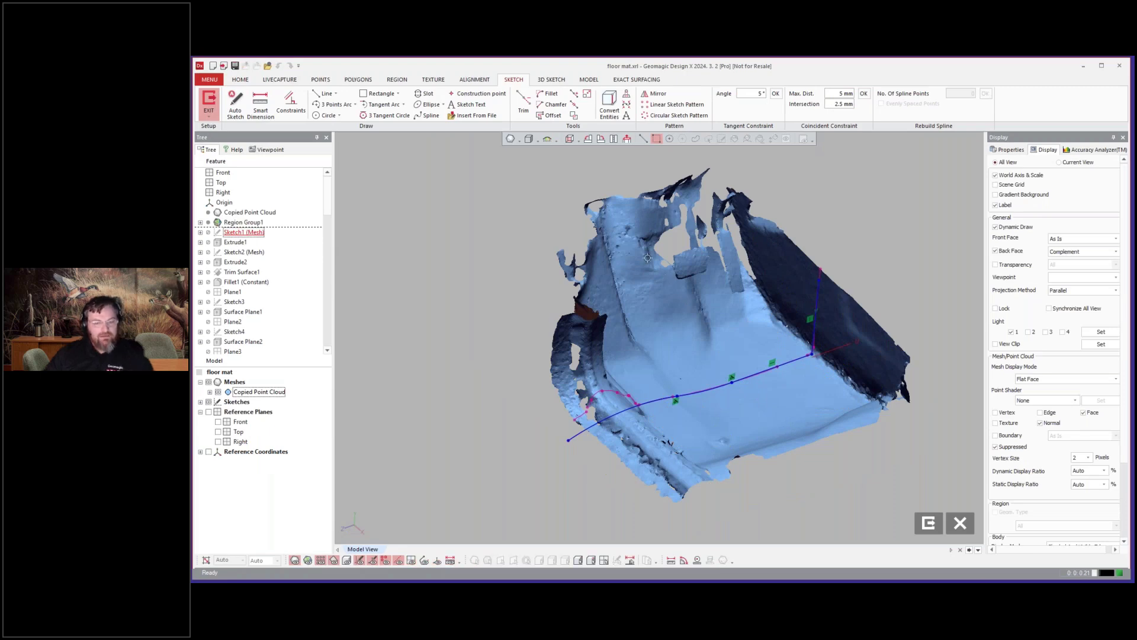
key("ctrl+1")
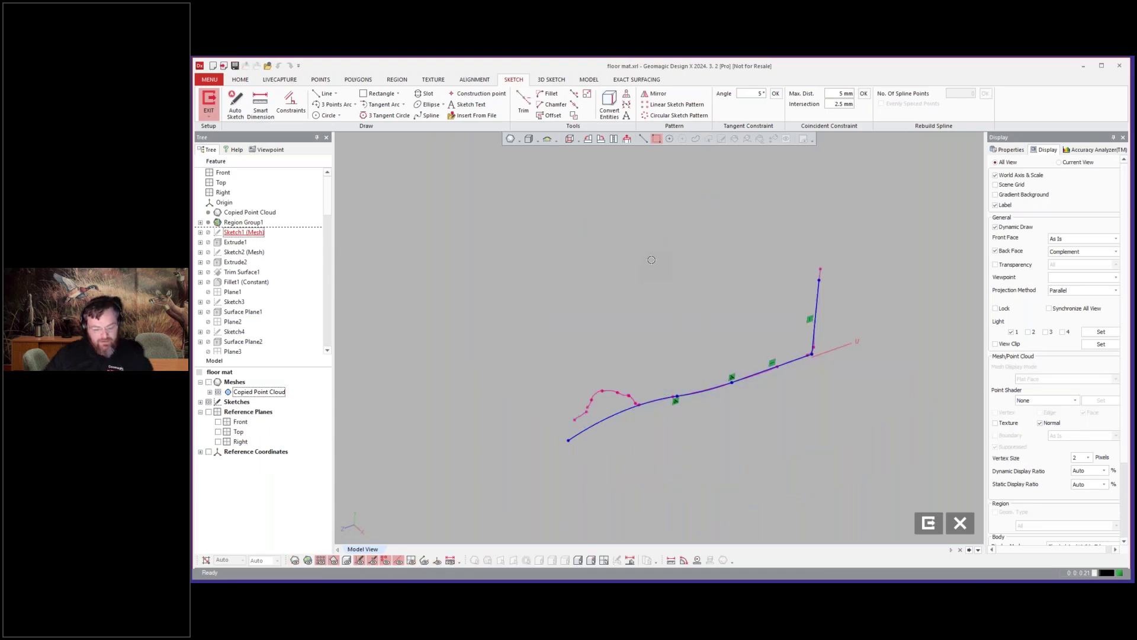
left_click(627, 140)
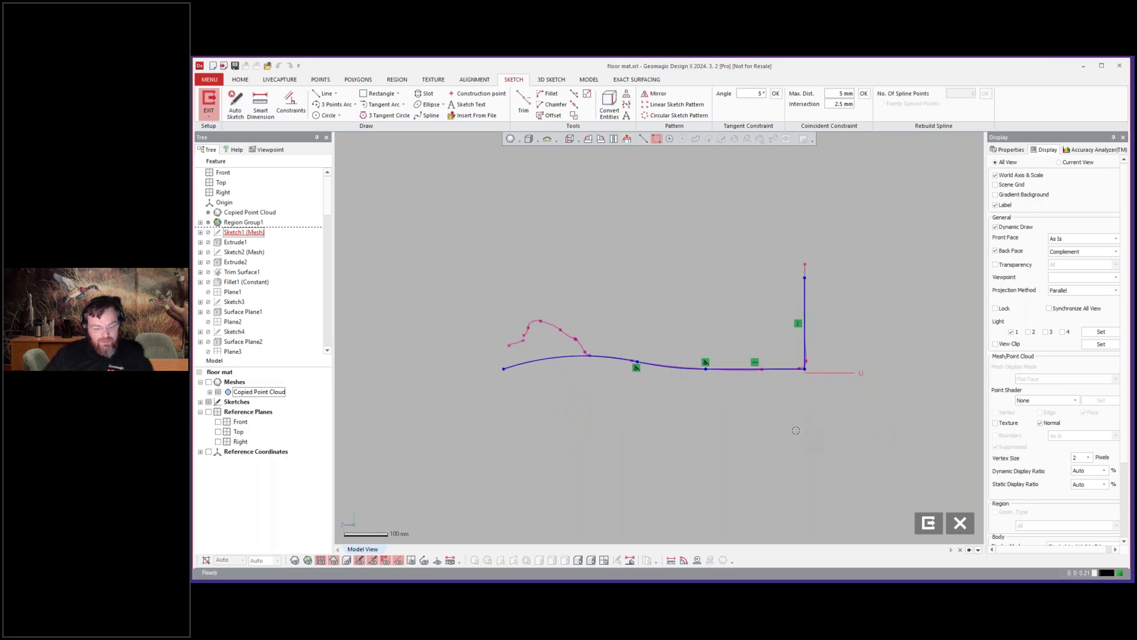
scroll(770, 393, "up", 5)
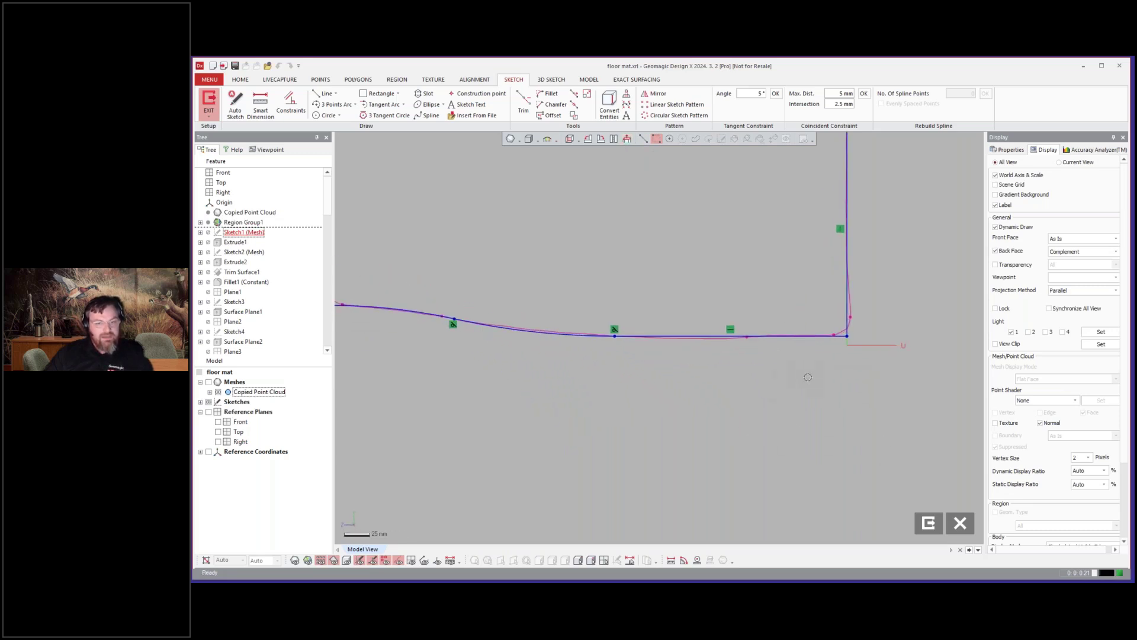
scroll(809, 378, "down", 5)
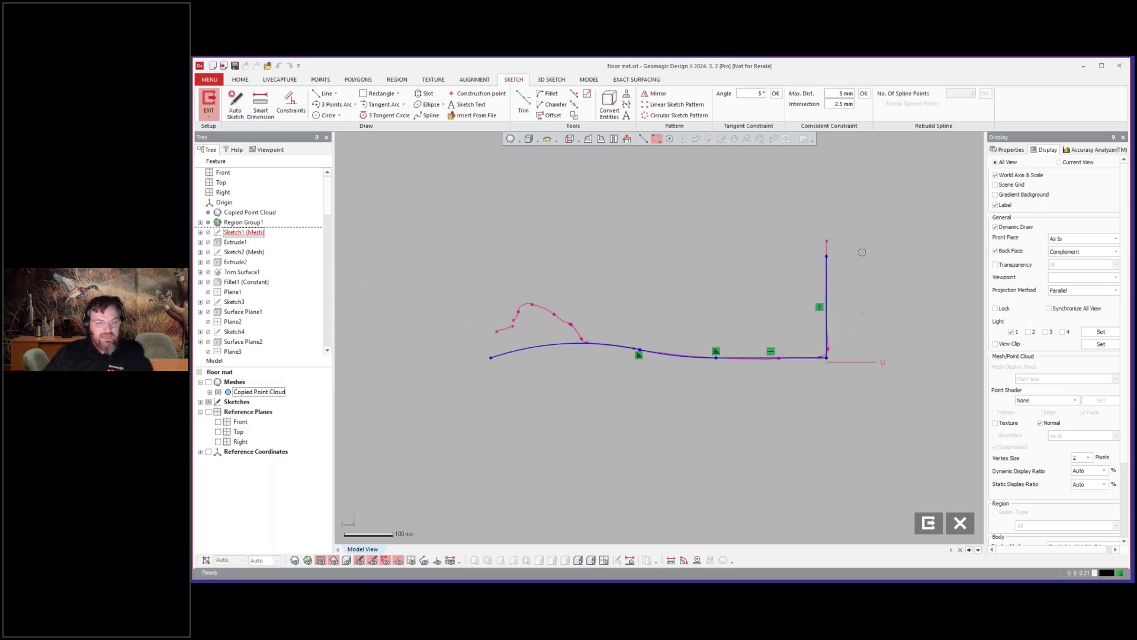
Fit a line to the short, separate polyline segment at the outer end of the raised section
scroll(509, 323, "up", 5)
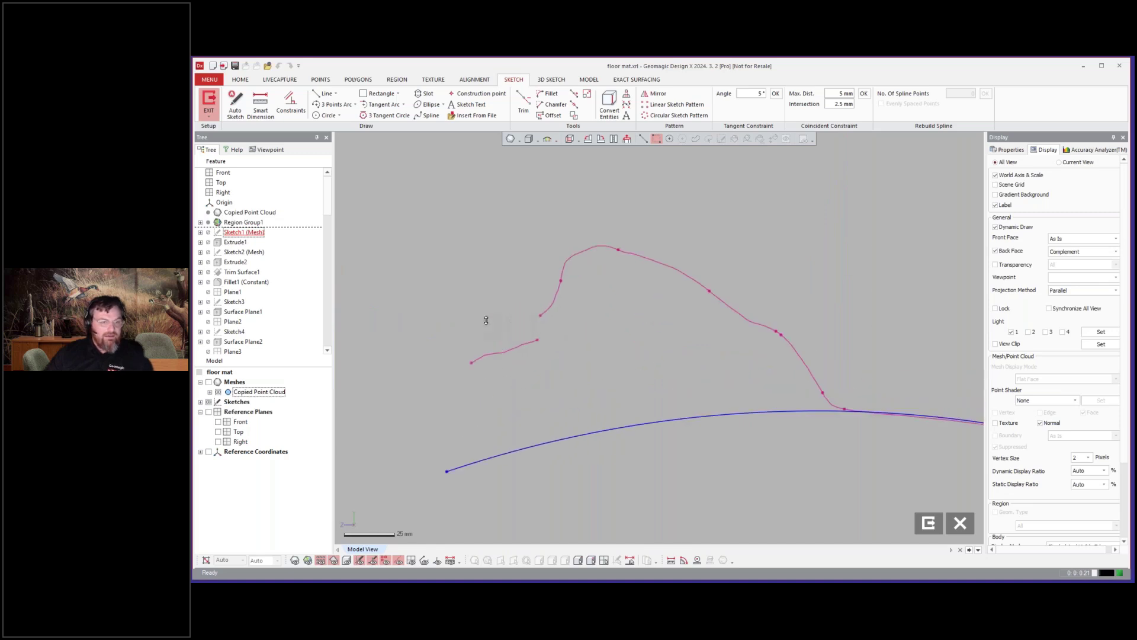
left_click(321, 94)
left_click_drag(423, 304, 583, 386)
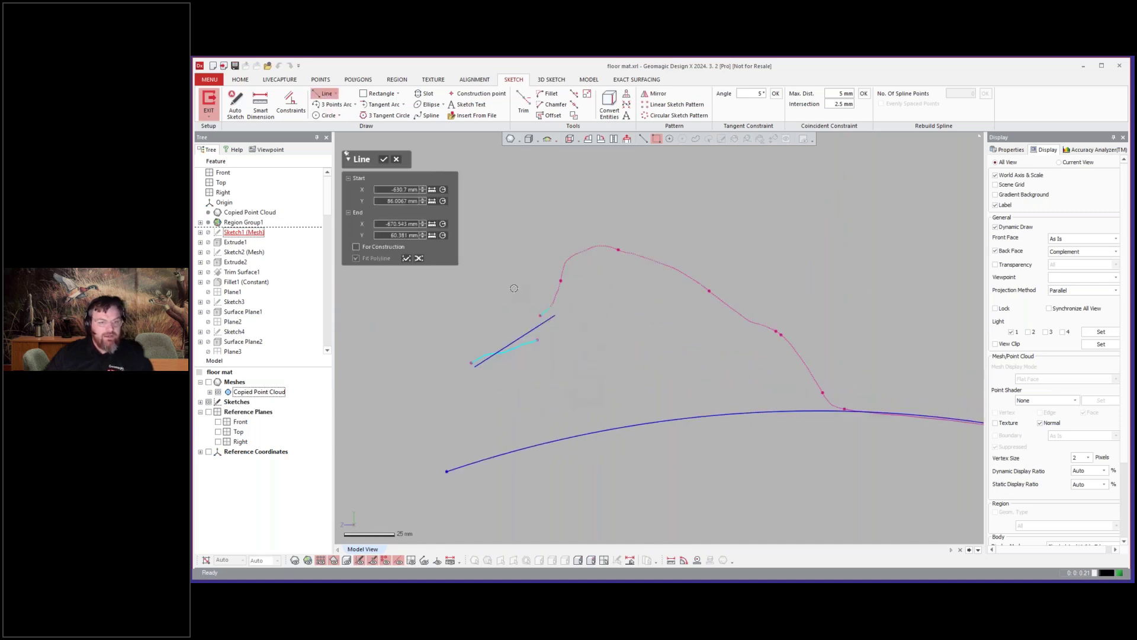
left_click_drag(514, 288, 566, 317, "ctrl")
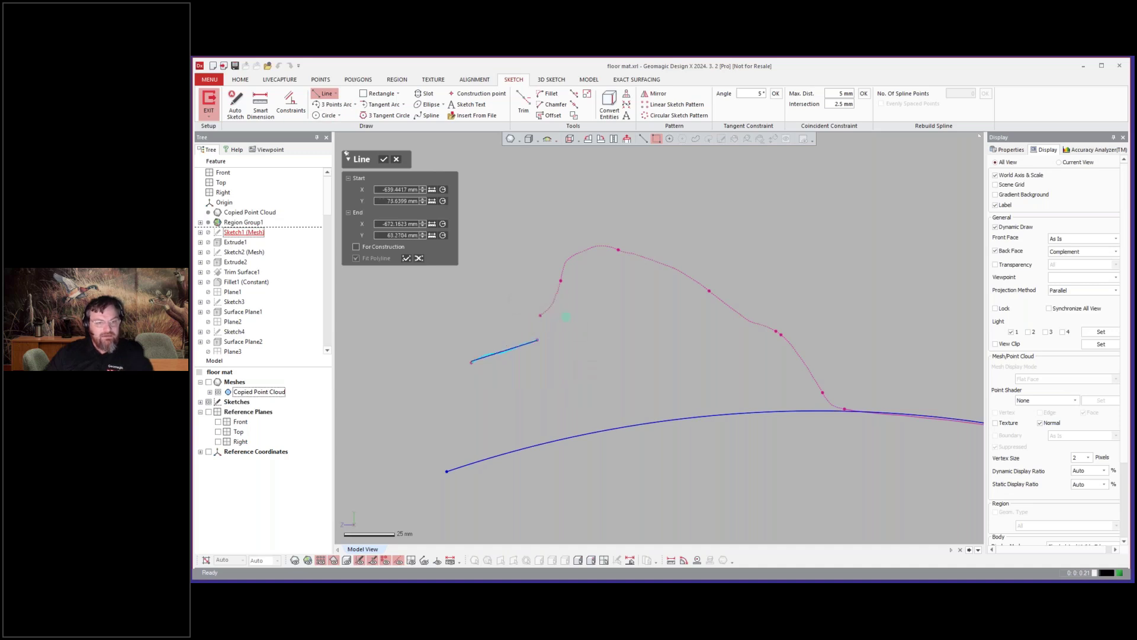
left_click(607, 311)
Fit 3 Points Arcs to the curved polyline segment beside the new line and to the upper segment of the raised section
left_click(334, 104)
left_click_drag(521, 286, 579, 318)
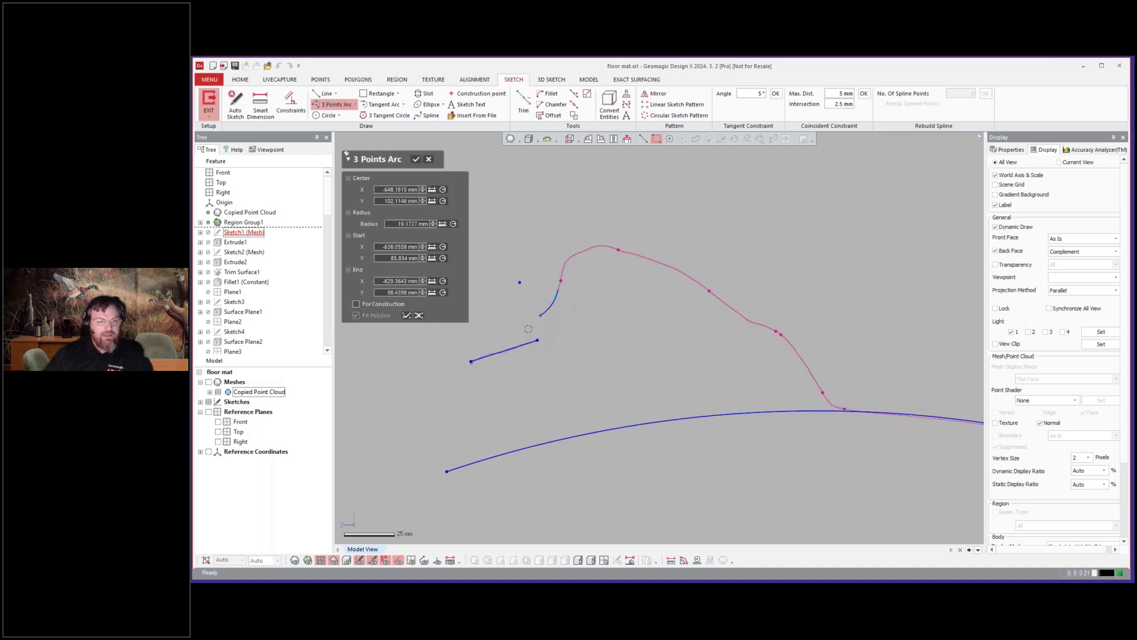
left_click_drag(527, 330, 571, 280)
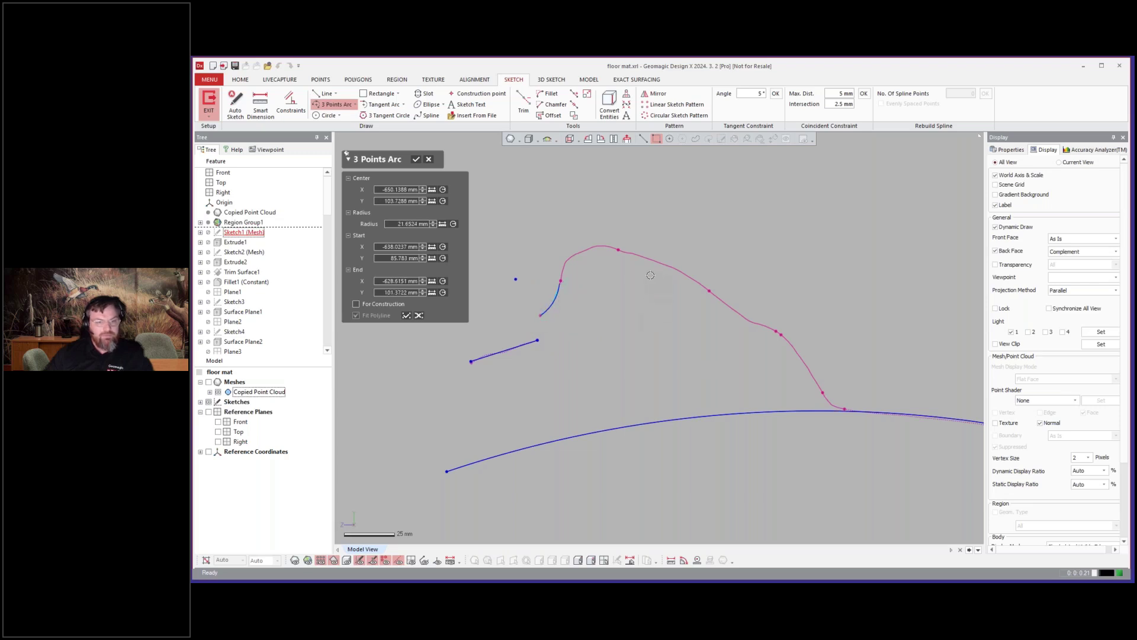
key("Return")
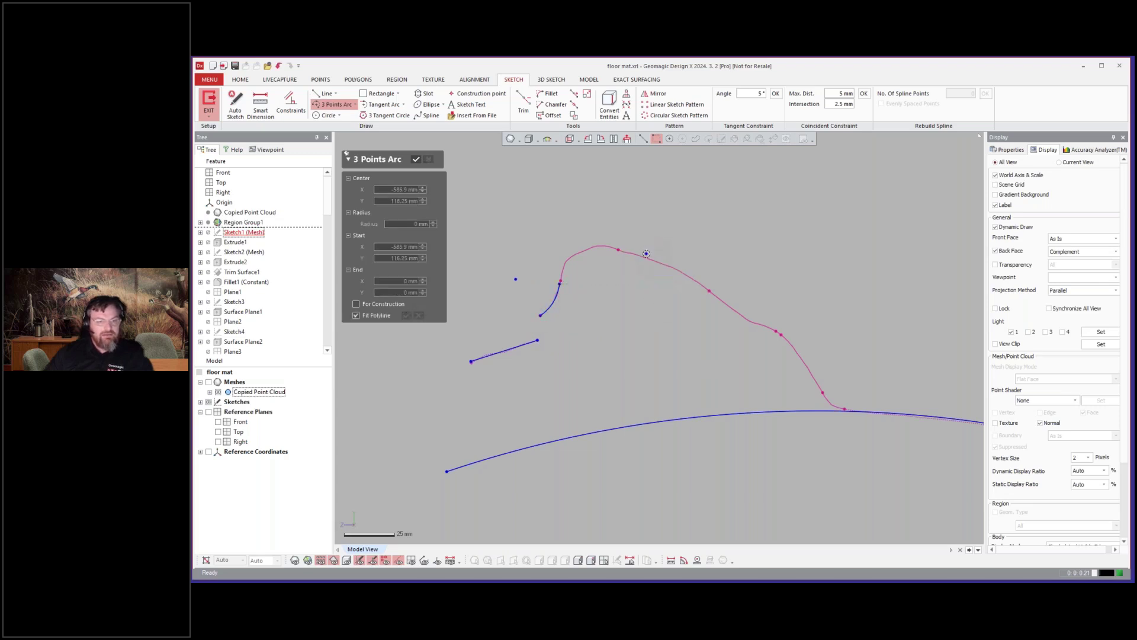
left_click(646, 253)
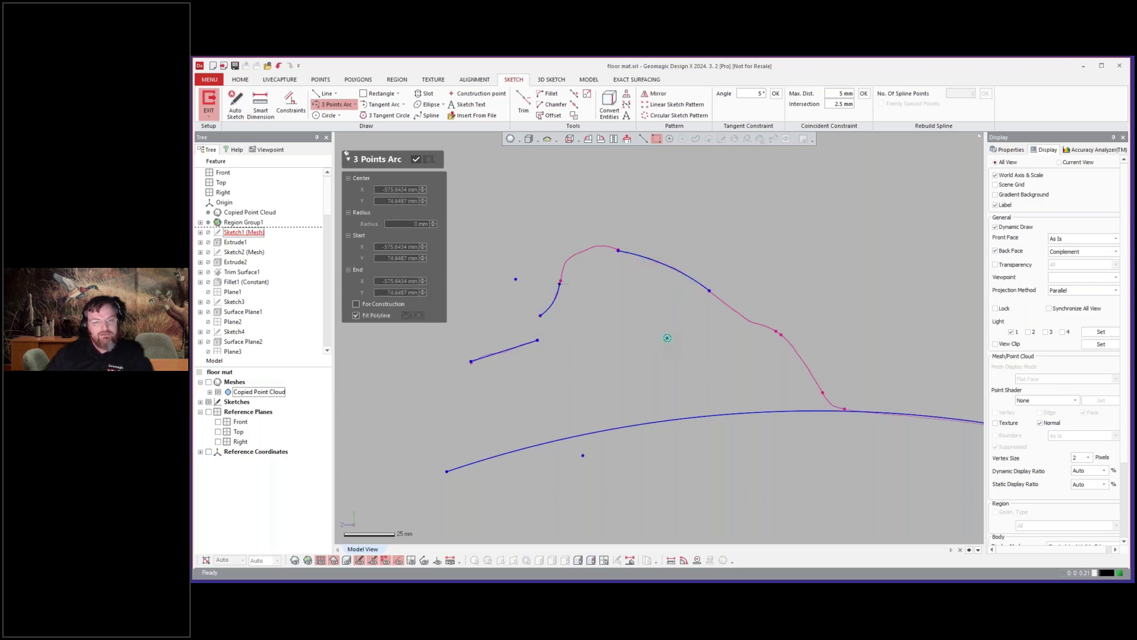
Delete the trial line and arcs fitted to the raised section, and exit Sketch1 (Mesh)
key("Escape")
left_click_drag(709, 191, 413, 364)
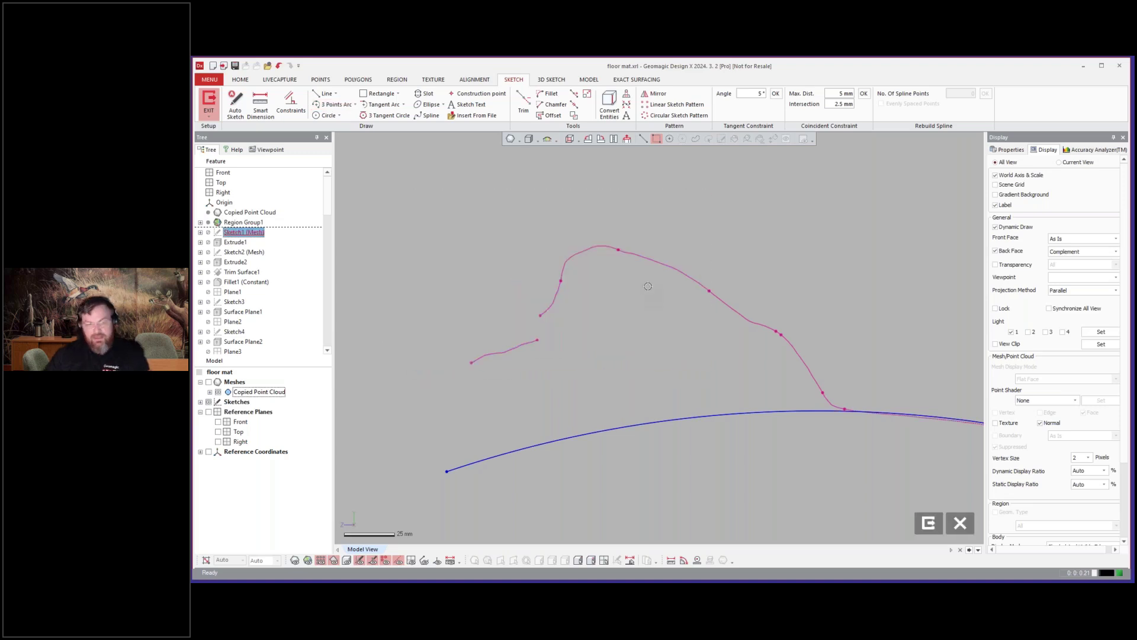
scroll(619, 330, "down", 4)
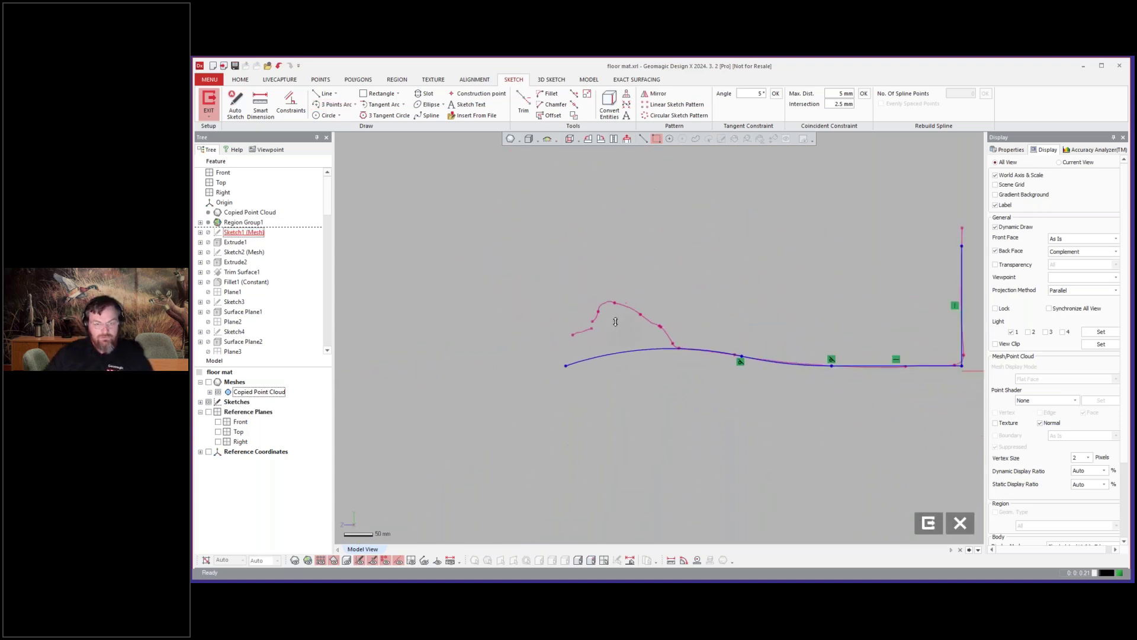
scroll(616, 322, "down", 2)
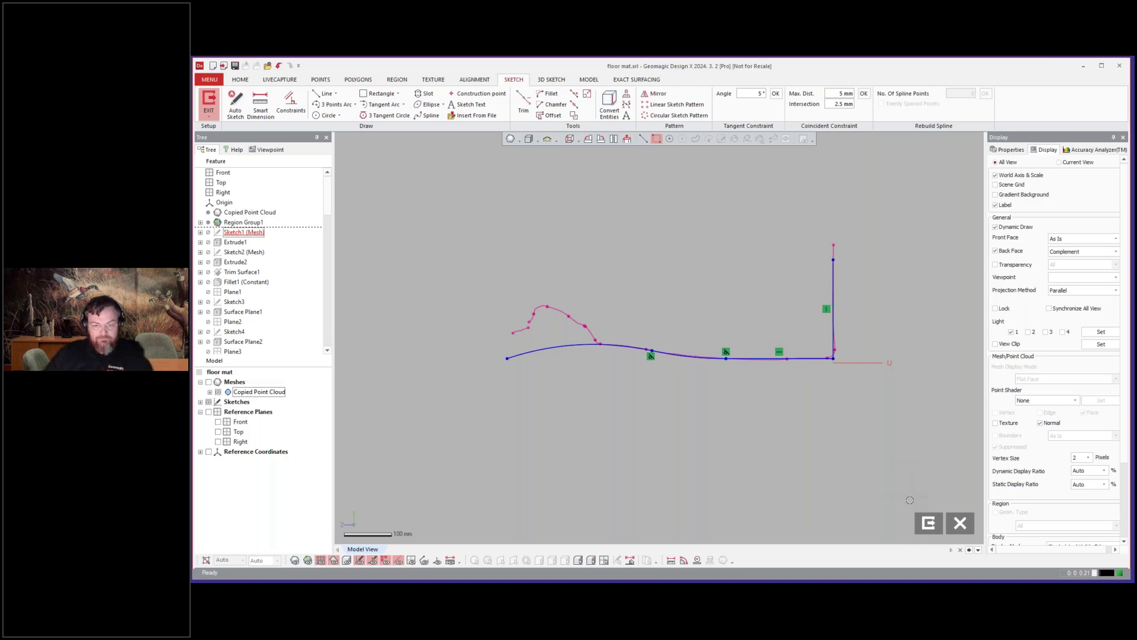
left_click(928, 522)
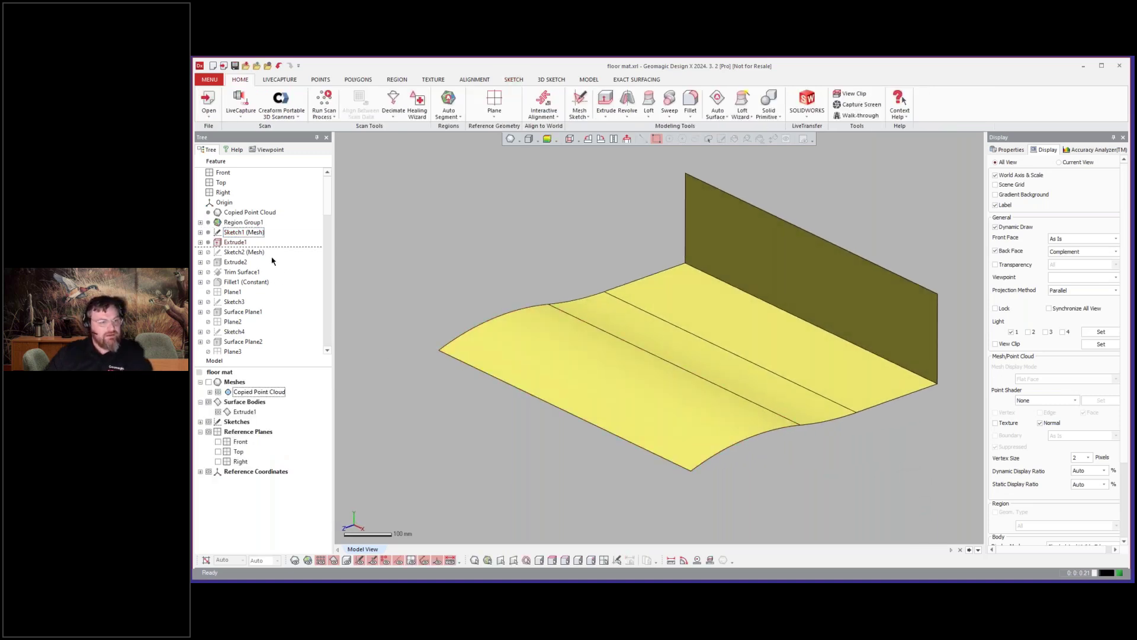
Roll the feature history forward to Extrude2, show the scan mesh, and compare the new surface and Sketch2 (Mesh) with it
double_click(249, 261)
right_click_drag(842, 463, 806, 385)
key("ctrl+1")
scroll(780, 376, "up", 2)
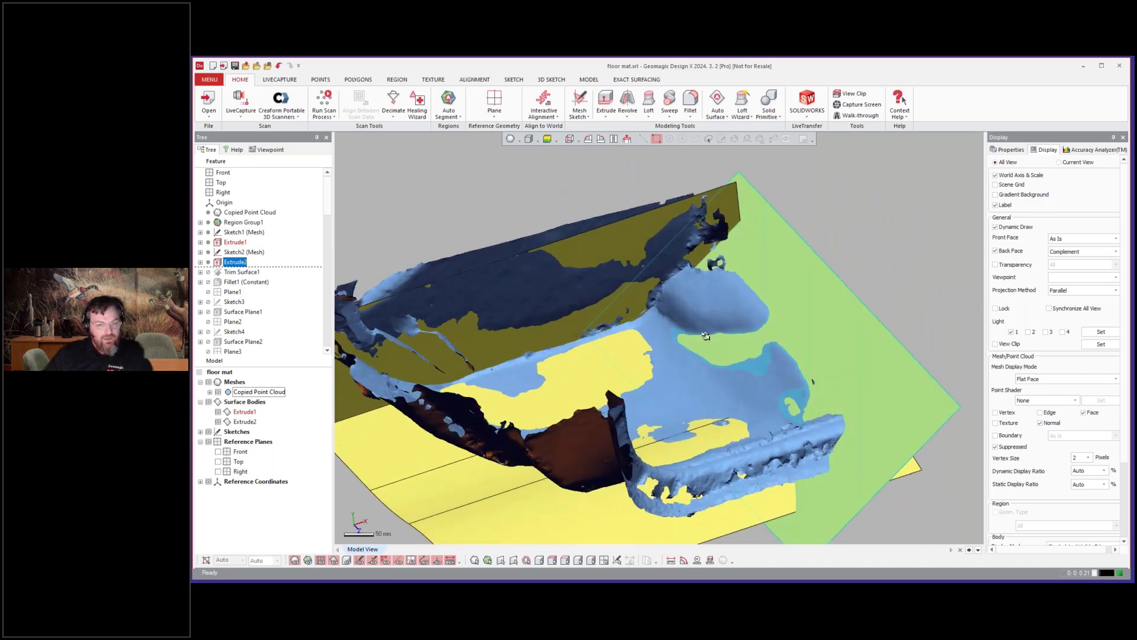
left_click(236, 254)
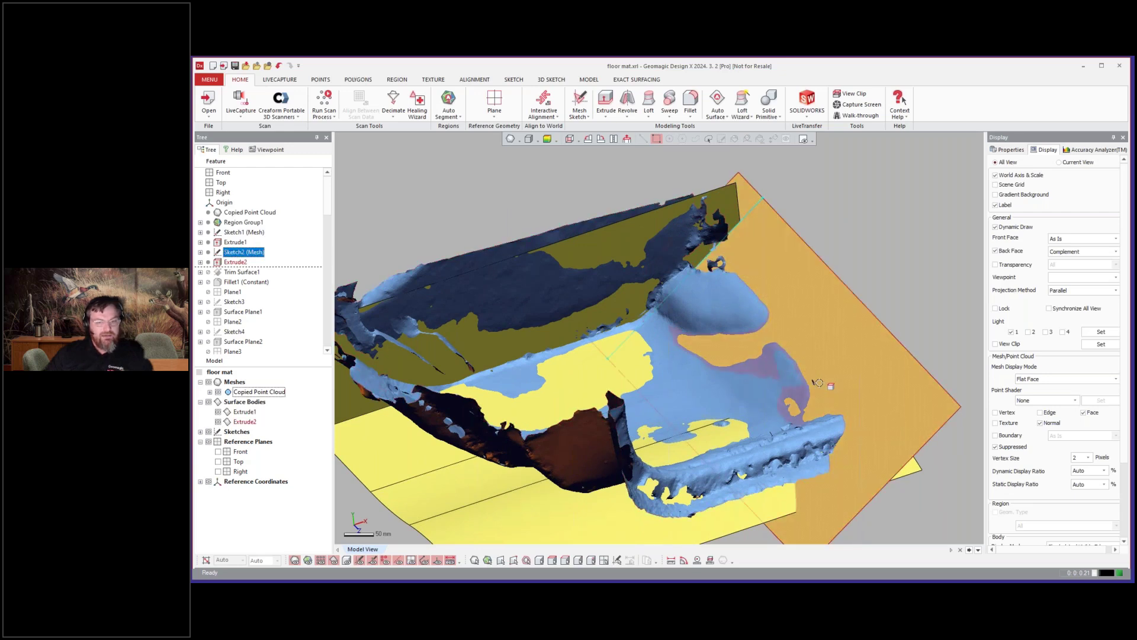
scroll(733, 326, "down", 2)
right_click_drag(733, 326, 583, 299)
Roll the feature history forward to Trim Surface1 and examine the trimmed surfaces with the scan mesh hidden
left_click(244, 272)
right_click(249, 274)
left_click(258, 283)
left_click(881, 261)
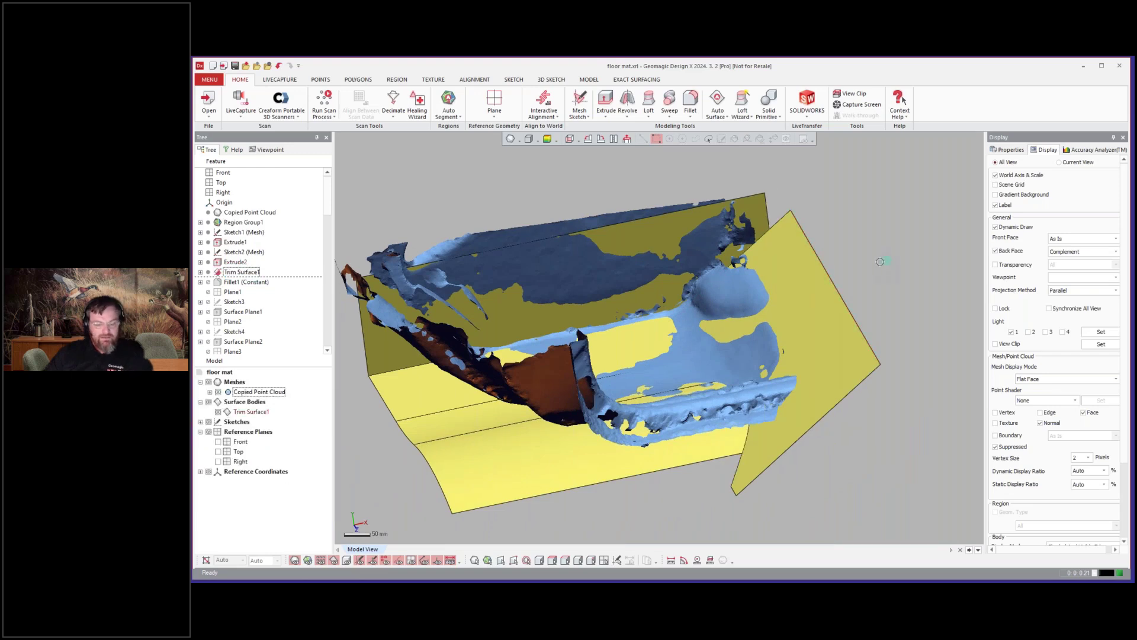
key("ctrl+1")
mouse_move(880, 252)
right_mouse_down()
mouse_move(876, 172)
mouse_move(878, 251)
right_mouse_up()
scroll(878, 251, "down", 2)
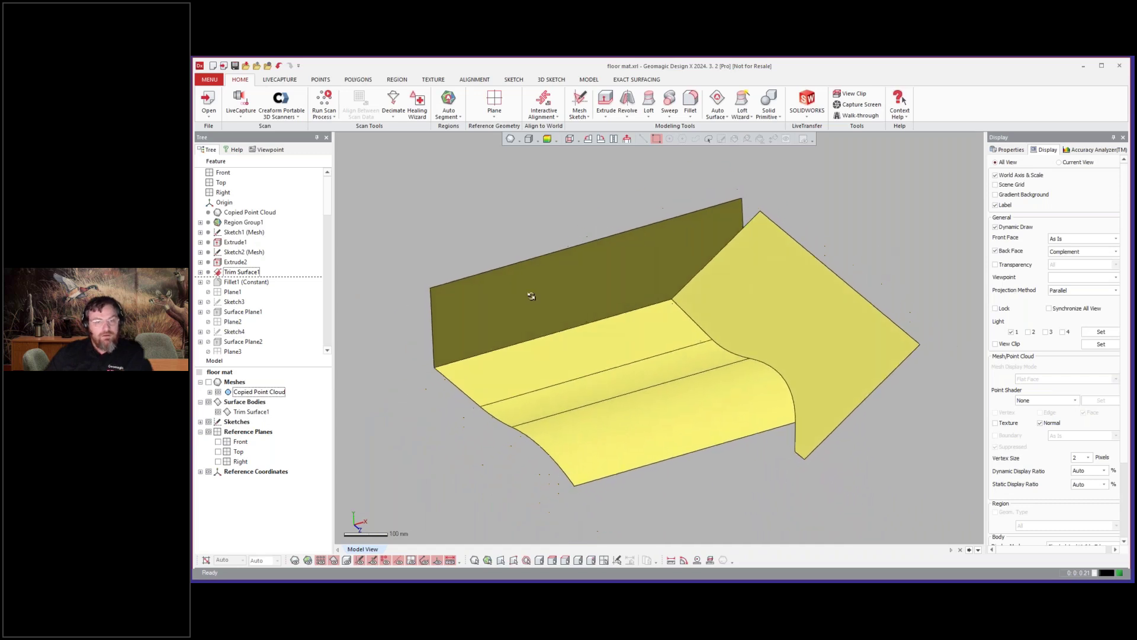
Roll the feature history forward to Fillet1 (Constant) and show the scan mesh to compare it with the filleted surface
right_click(246, 282)
left_click(264, 285)
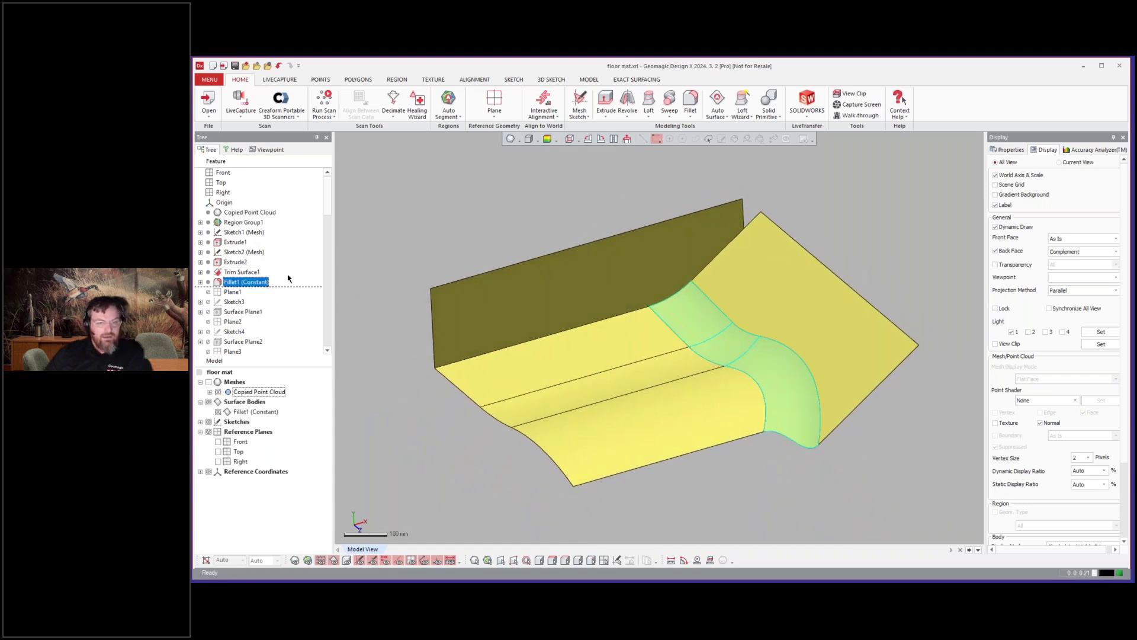
left_click(209, 381)
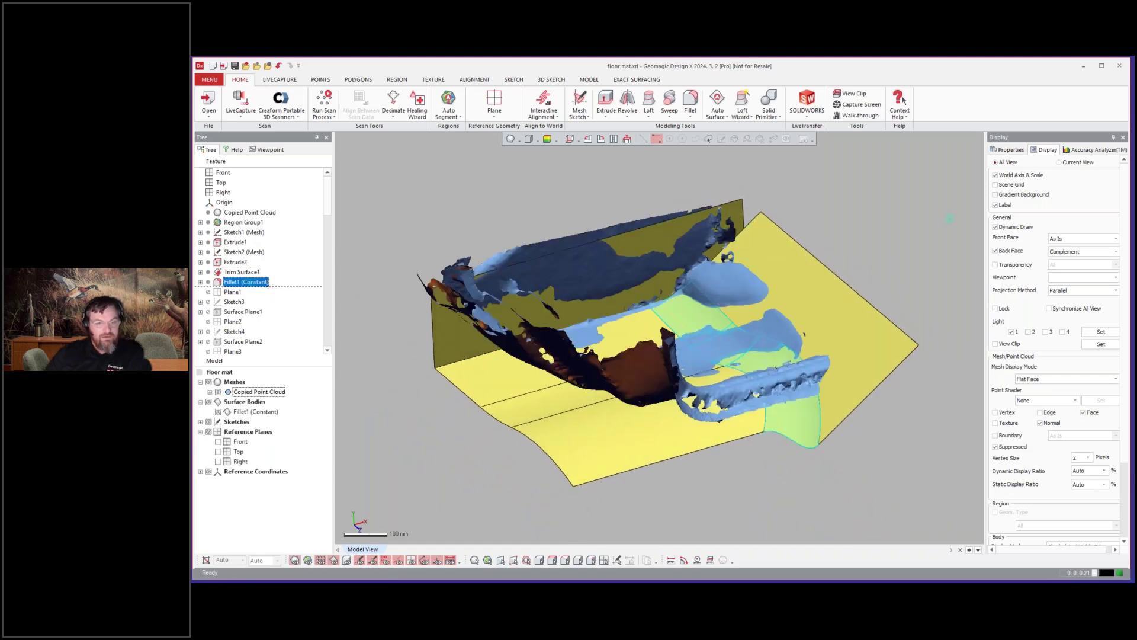
left_click(949, 219)
right_click_drag(950, 219, 533, 280)
Roll the feature history forward to Surface Plane1 and examine the planar patch against the scan's raised corner from several angles
left_click(234, 314)
right_click(235, 314)
left_click(255, 319)
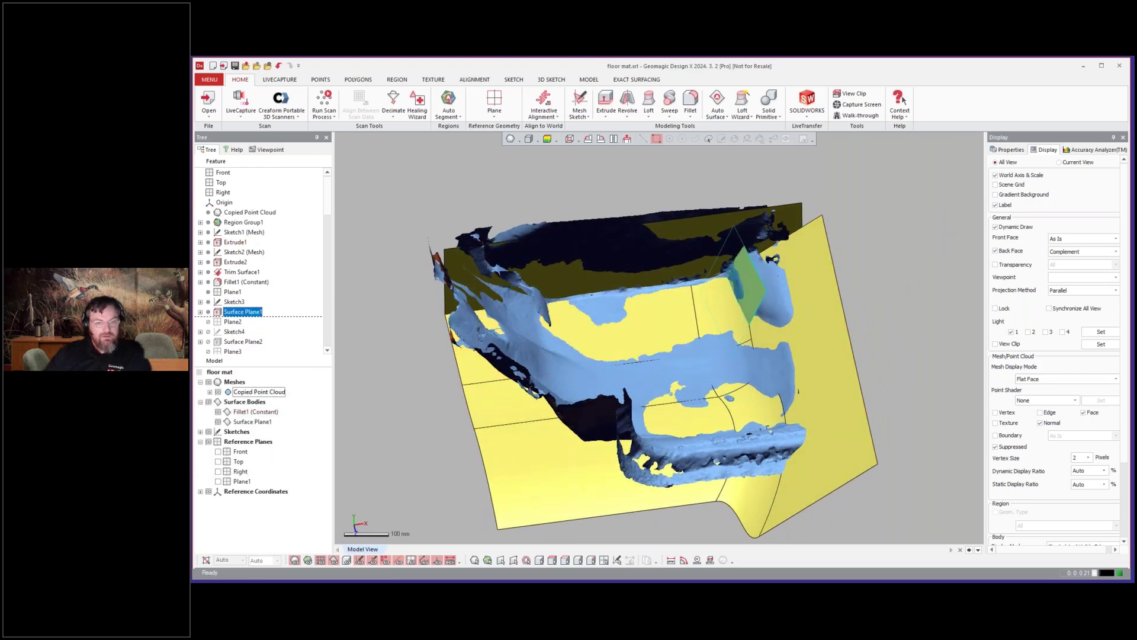
right_click_drag(903, 276, 896, 264)
left_click(896, 265)
scroll(801, 290, "up", 7)
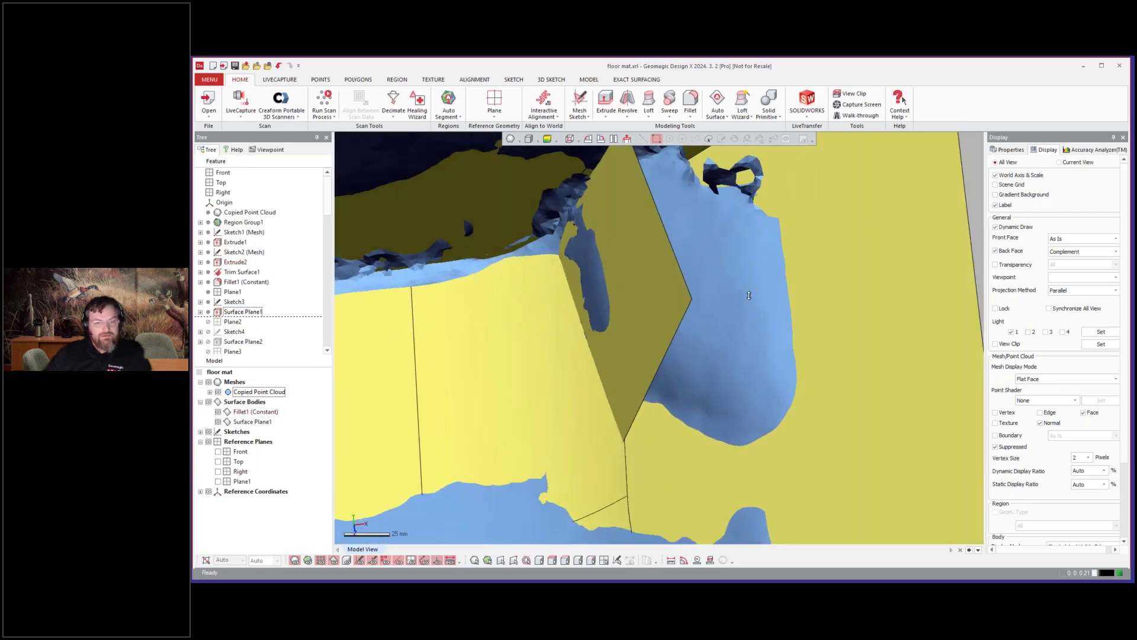
right_click_drag(749, 297, 693, 283)
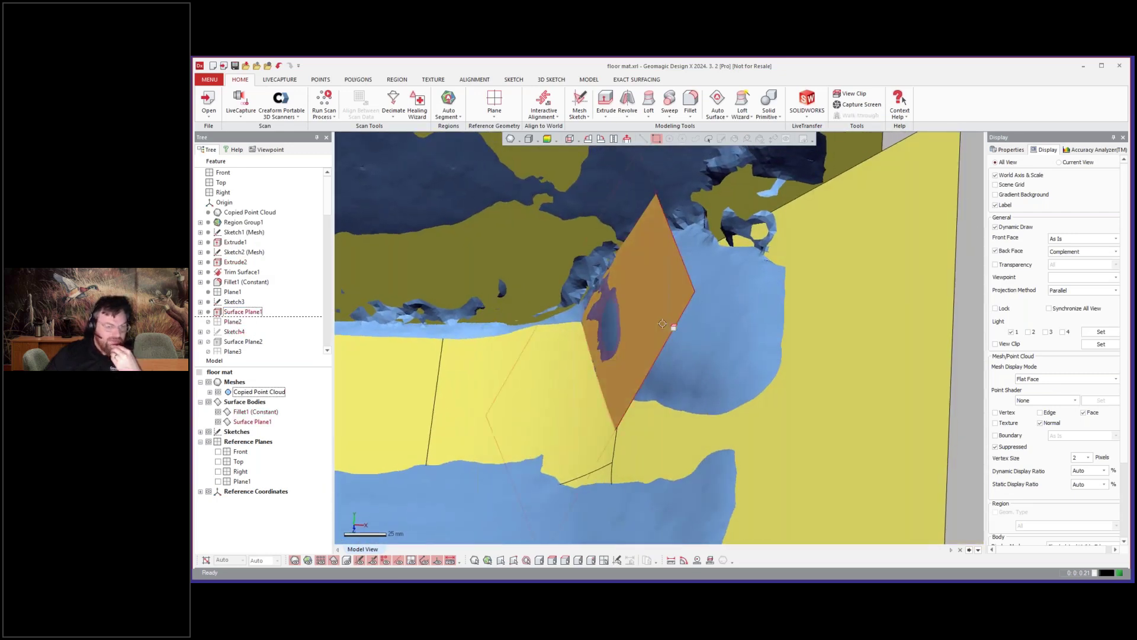
mouse_move(959, 331)
right_mouse_down()
mouse_move(967, 324)
mouse_move(956, 333)
right_mouse_up()
right_click_drag(654, 309, 687, 320)
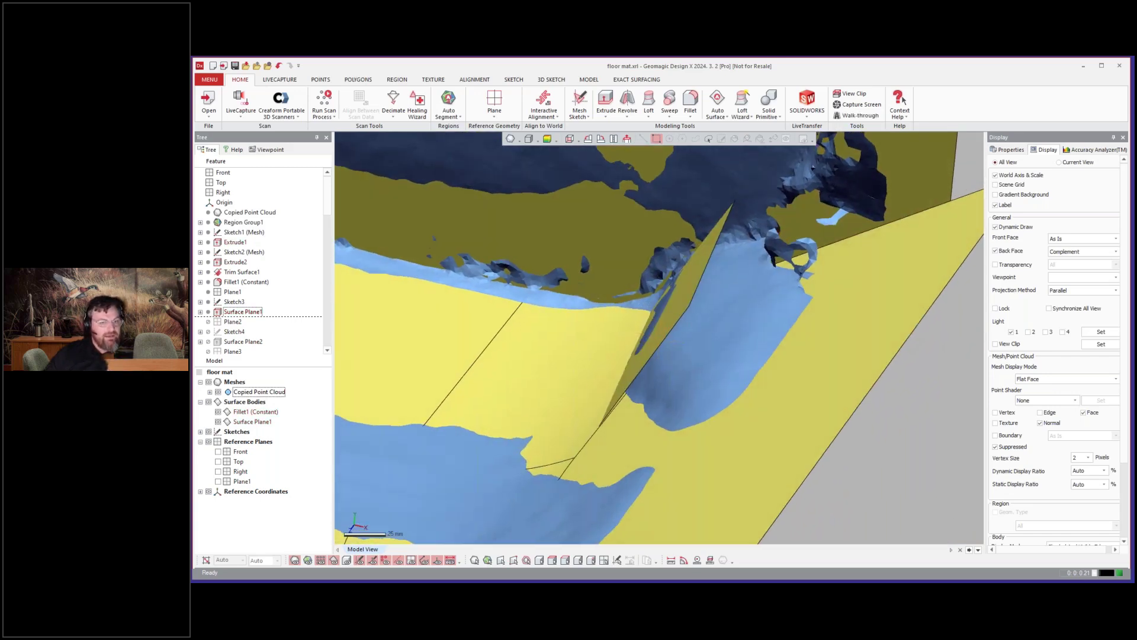
Roll the feature history forward to Surface Plane2 and view the added planar patch against the scan
right_click(233, 344)
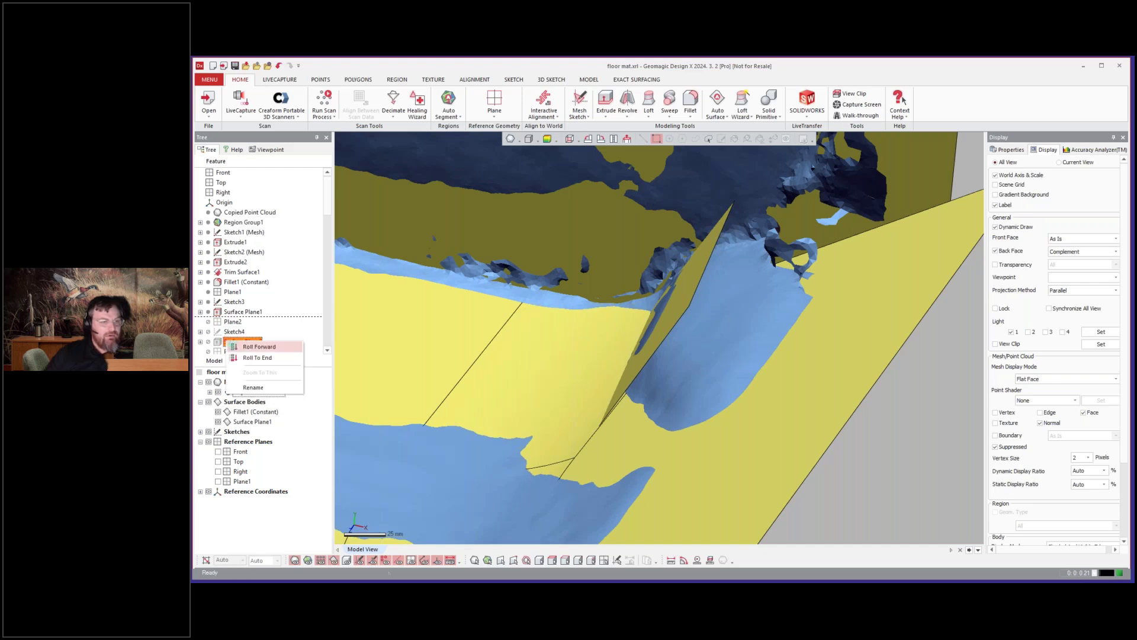
left_click(258, 347)
right_click_drag(379, 320, 418, 313)
Roll the feature history forward to Surface Plane3 and examine how the three planar patches intersect over the scan mesh
scroll(256, 303, "down", 2)
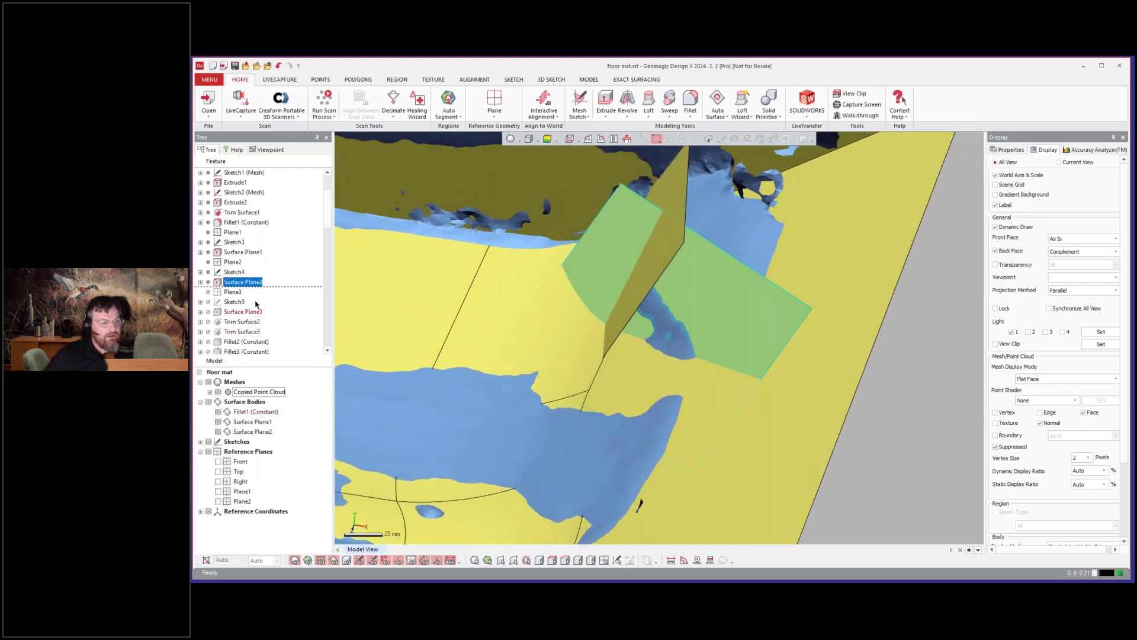
right_click(226, 313)
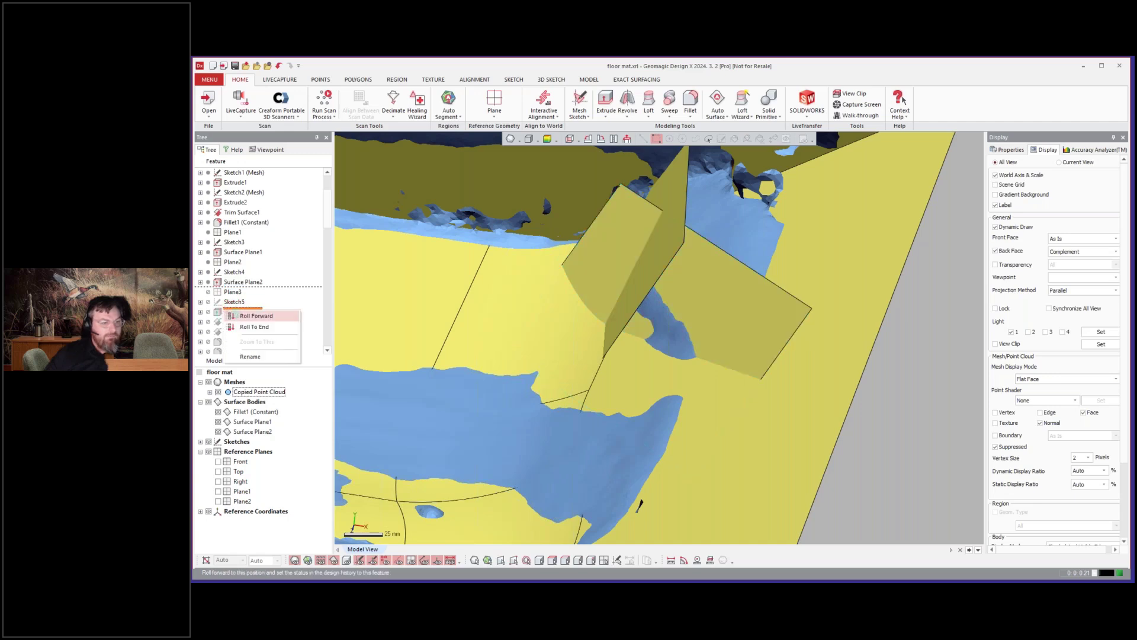
left_click(249, 317)
right_click_drag(619, 370, 693, 328)
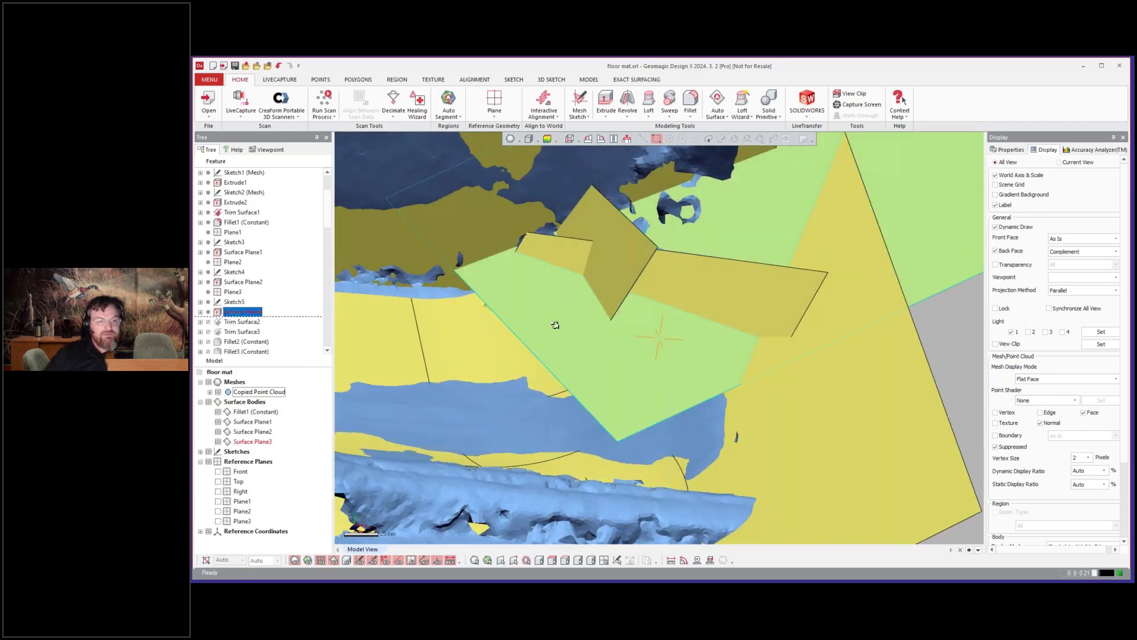
right_click_drag(556, 325, 628, 307)
right_click_drag(581, 415, 657, 379)
left_click(951, 326)
scroll(951, 327, "down", 3)
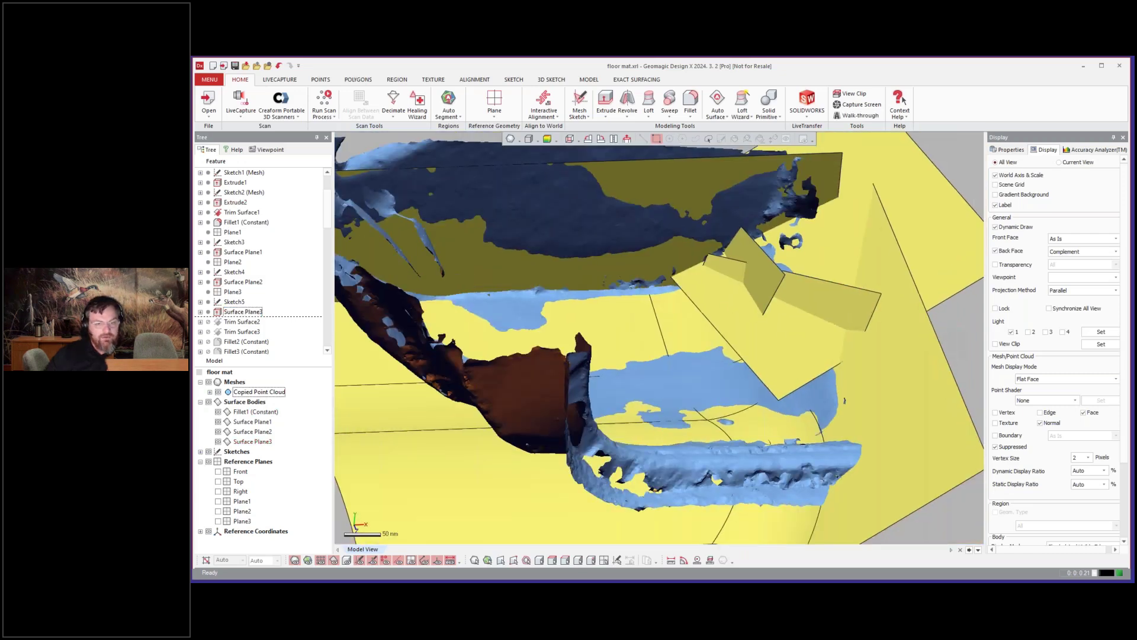
right_click_drag(951, 327, 942, 339)
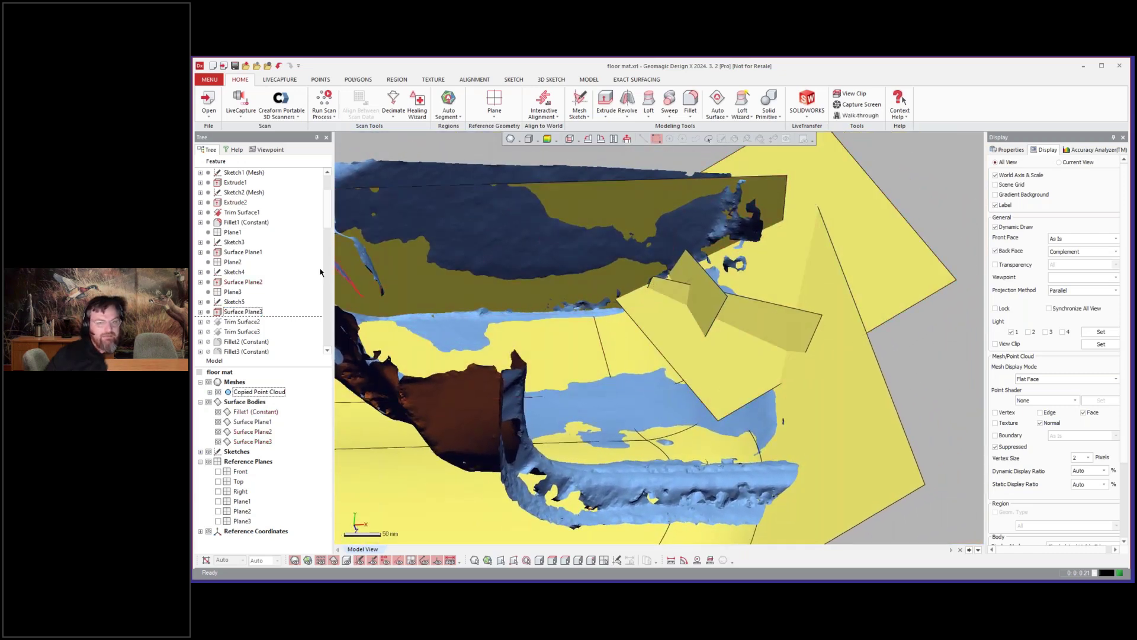
Hide the Fillet1 (Constant), Surface Plane1, Surface Plane2 and Surface Plane3 bodies, and examine the scan's raised corner up close
left_click(218, 412)
left_click(218, 421)
left_click(218, 431)
left_click(218, 441)
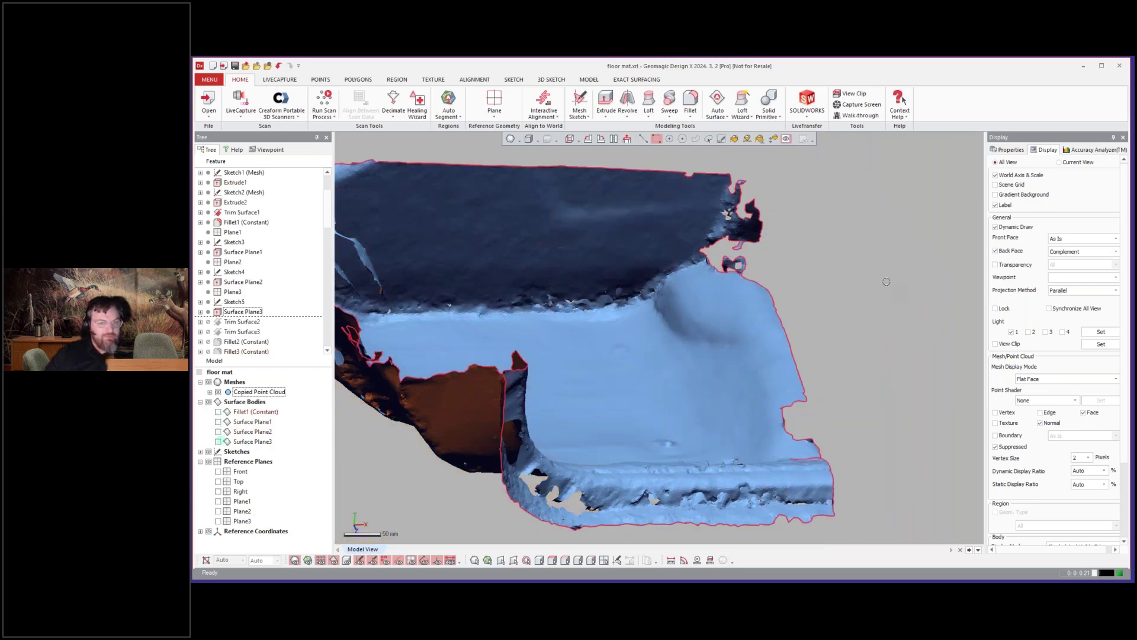
scroll(665, 300, "up", 5)
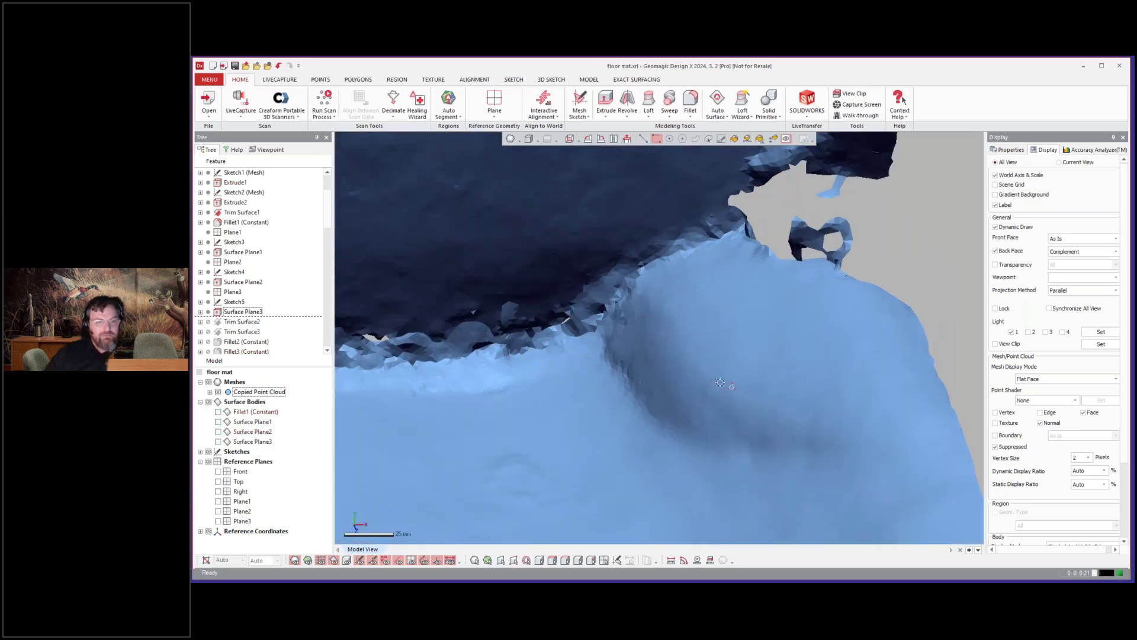
right_click_drag(664, 356, 701, 395)
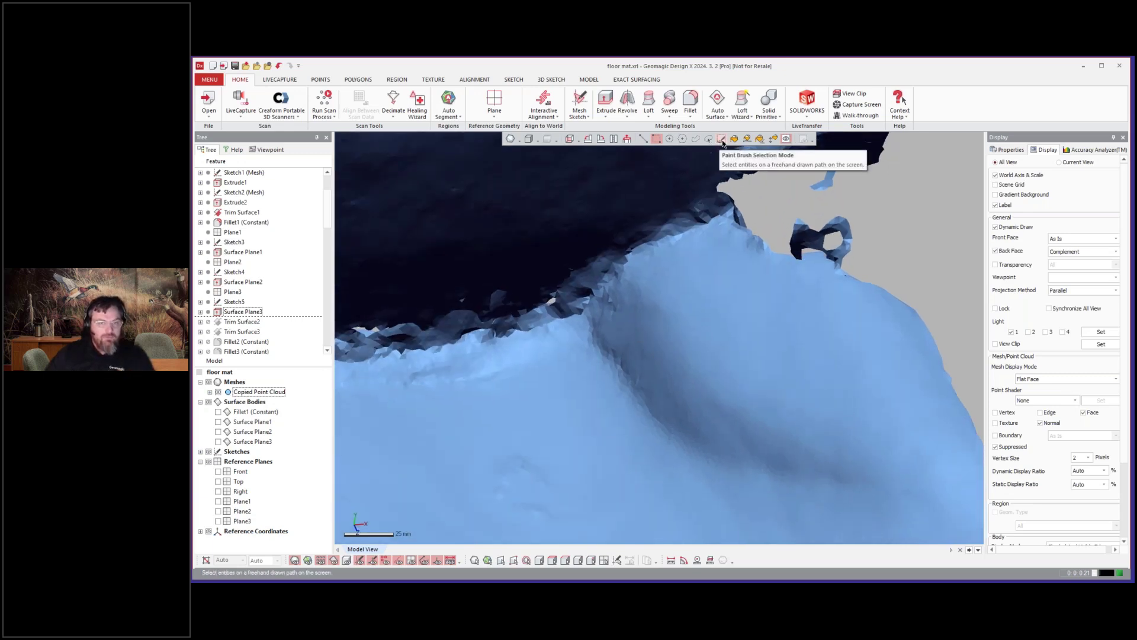
Brush-select a patch of mesh on top of the scan's raised corner and insert it as a new region
left_click(722, 139)
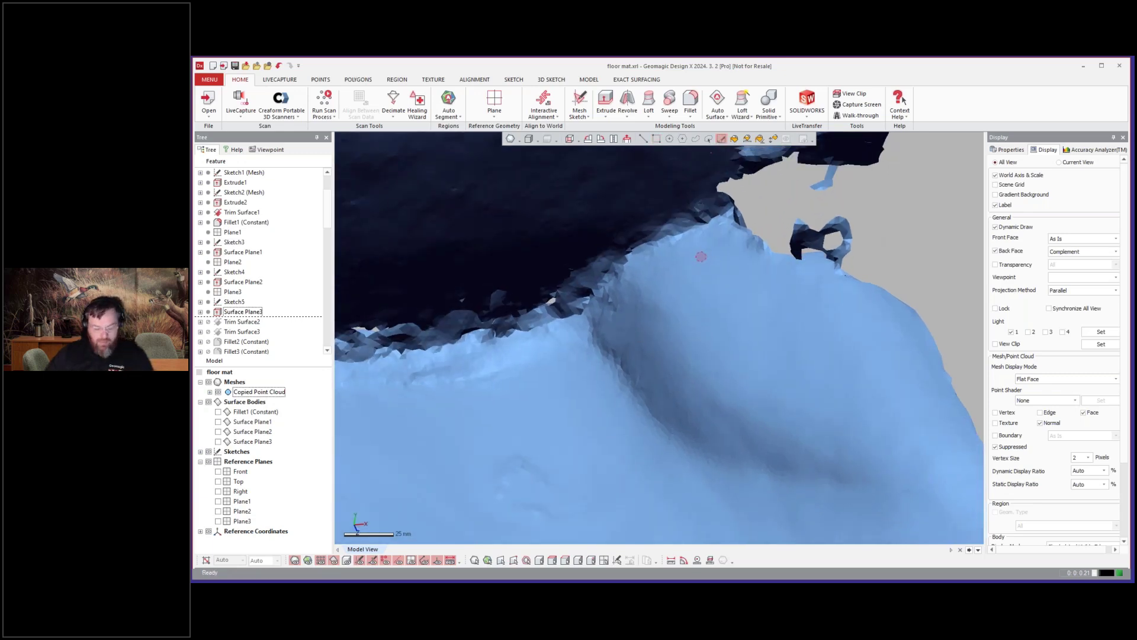
mouse_move(711, 272)
left_mouse_down()
mouse_move(685, 272)
mouse_move(720, 305)
mouse_move(736, 300)
mouse_move(731, 272)
mouse_move(739, 318)
mouse_move(761, 325)
mouse_move(736, 329)
left_mouse_up()
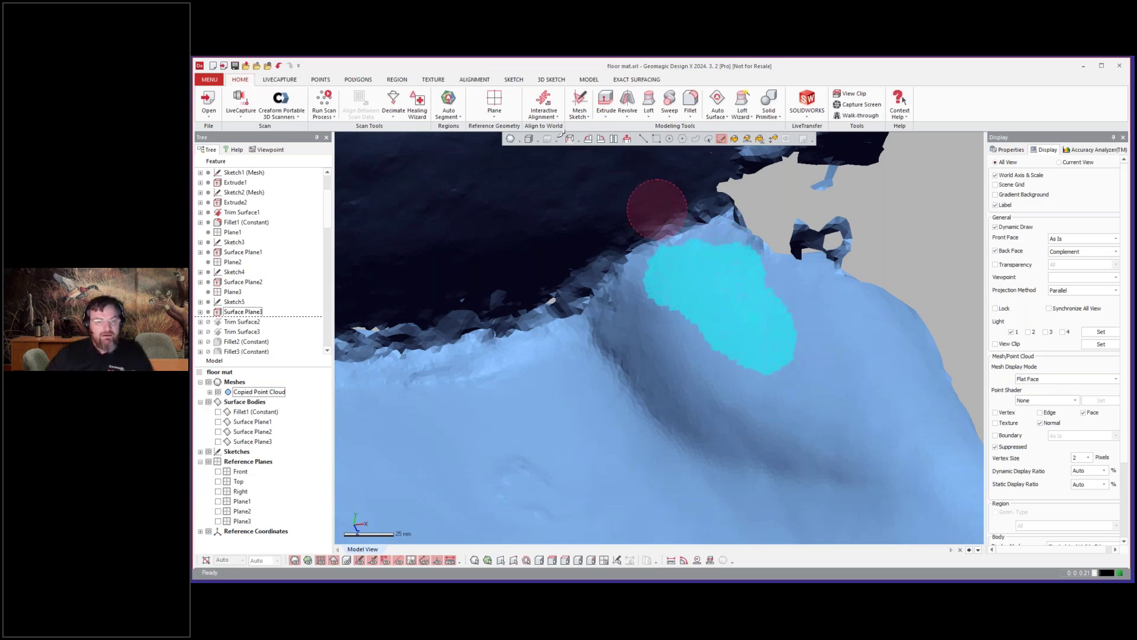
left_click(397, 79)
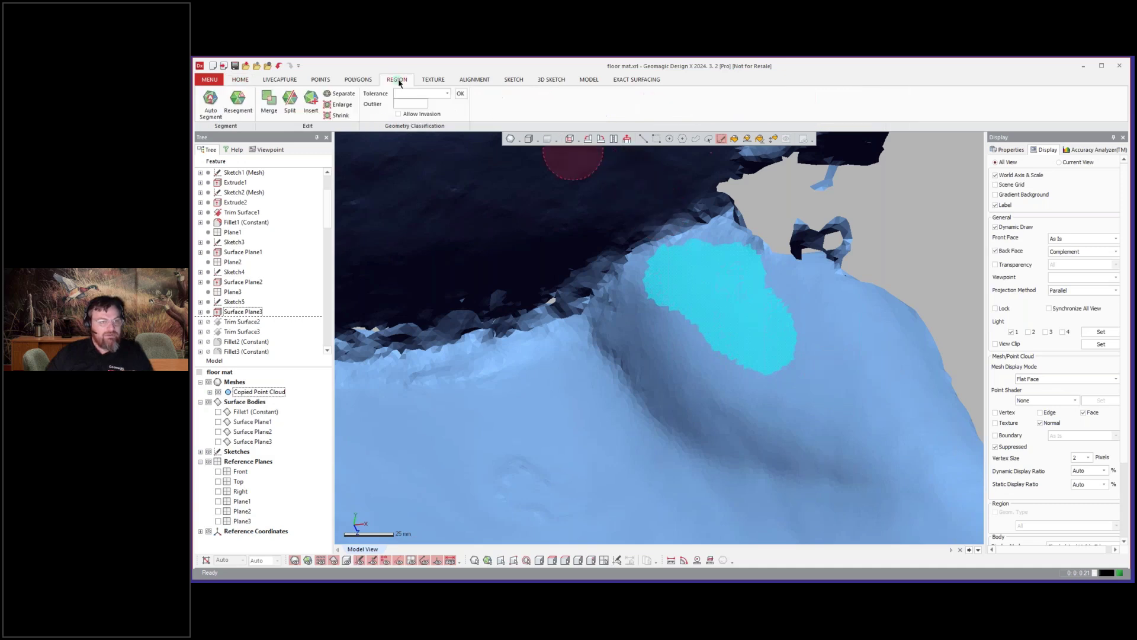
left_click(310, 98)
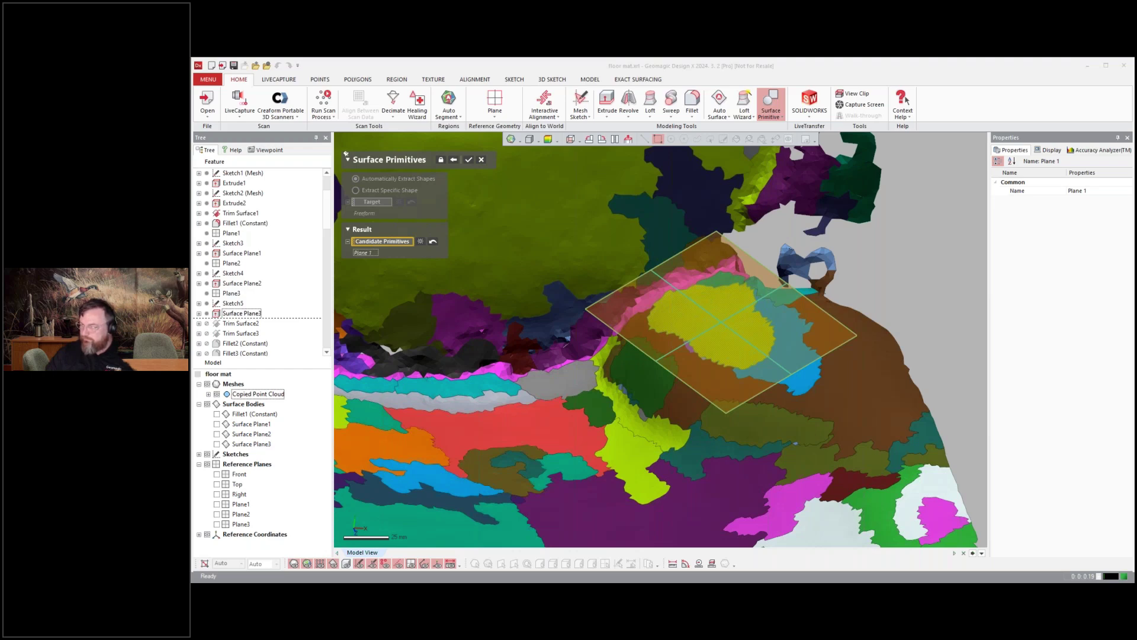
Cancel the Surface Primitives extraction of Plane 1 and hide the colored mesh regions
left_click(939, 279)
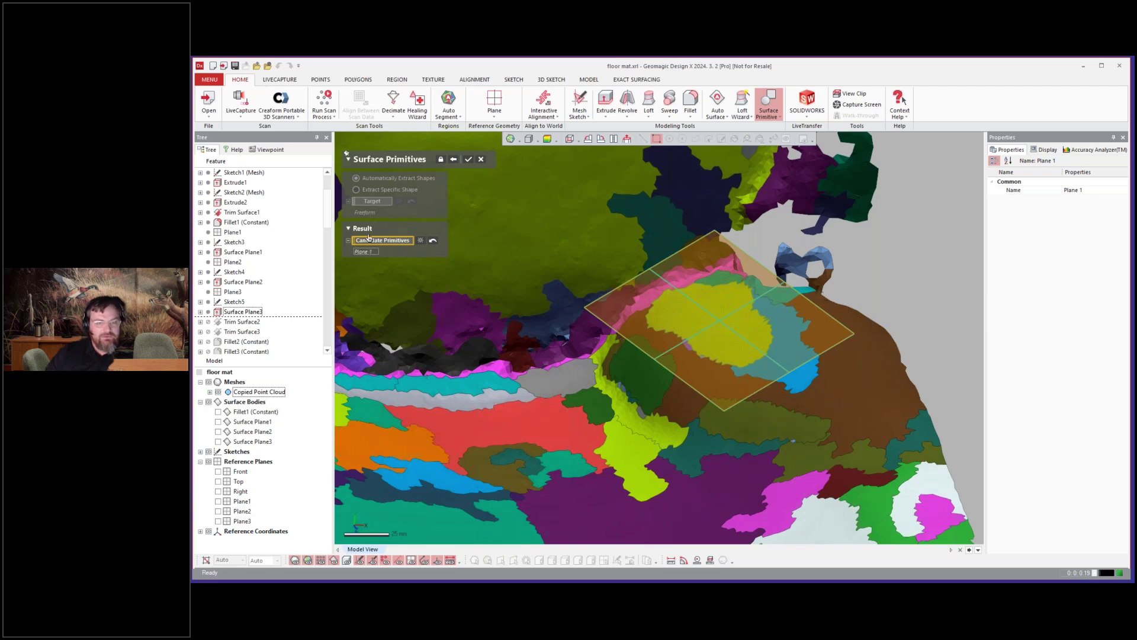
left_click(481, 160)
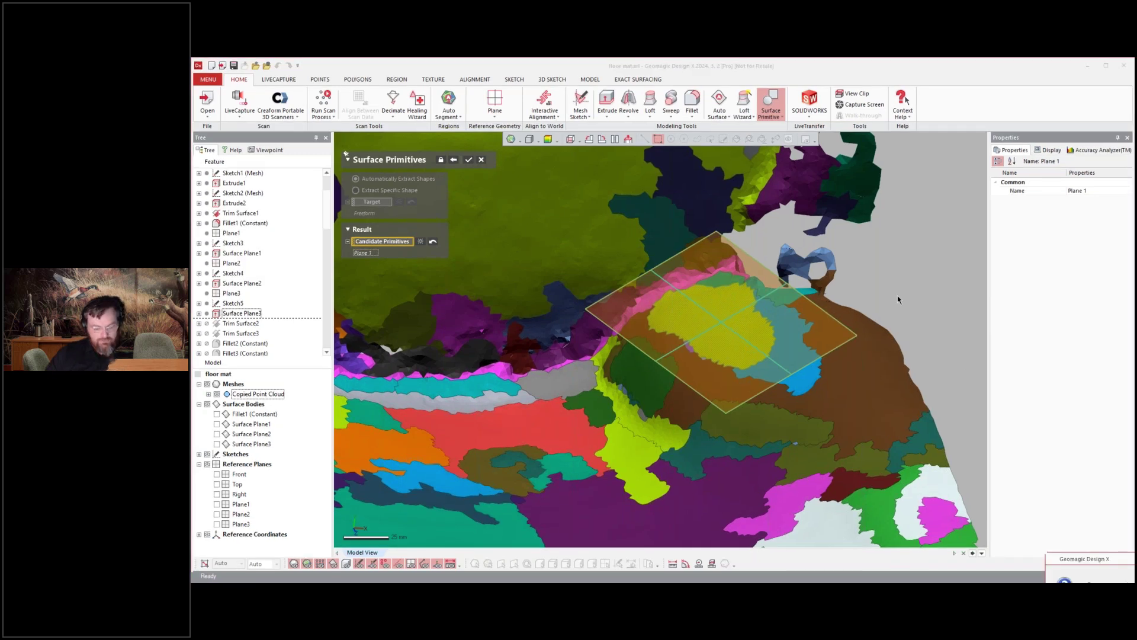
key("Return")
key("ctrl+2")
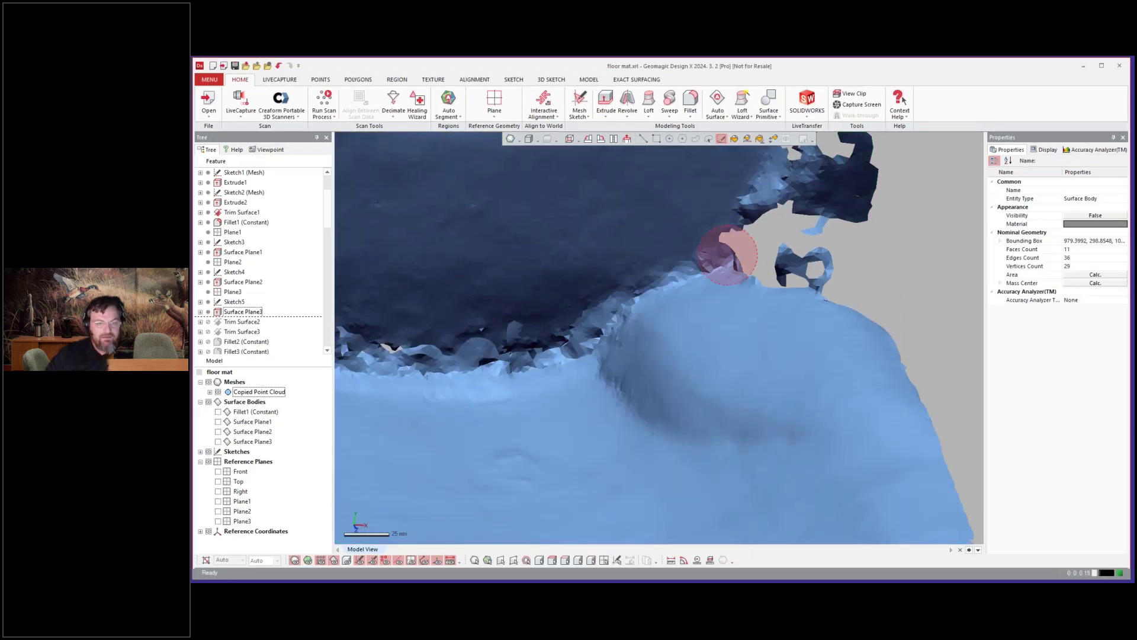
Show the Fillet1 (Constant), Surface Plane1, Surface Plane2 and Surface Plane3 bodies and view them against the whole scan
scroll(616, 242, "down", 3)
left_click(218, 412)
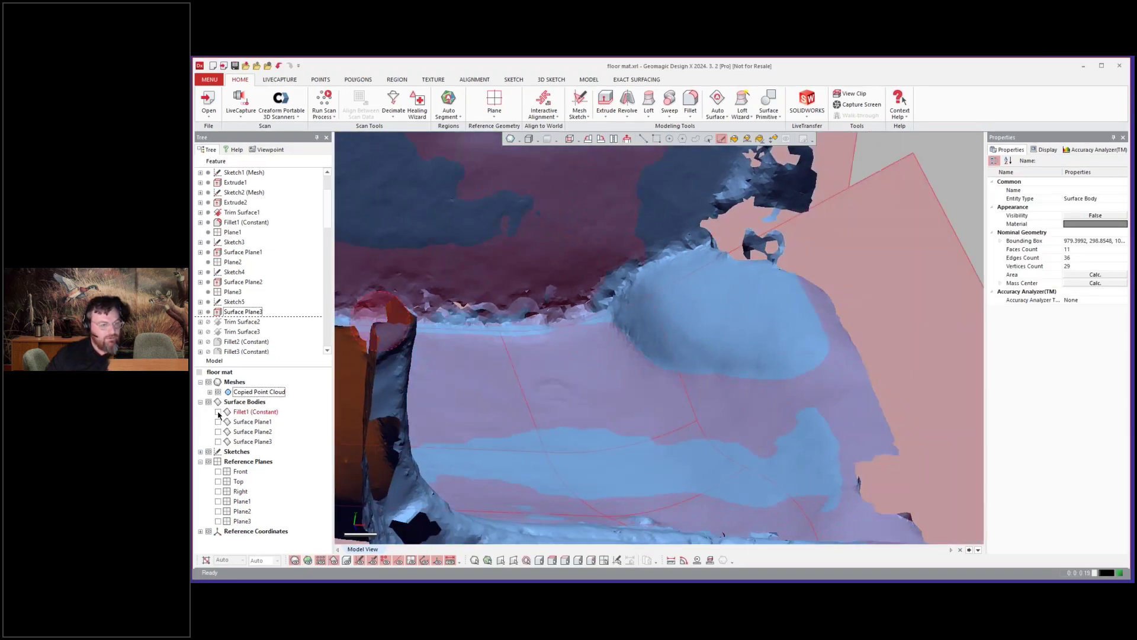
left_click_drag(217, 413, 218, 441)
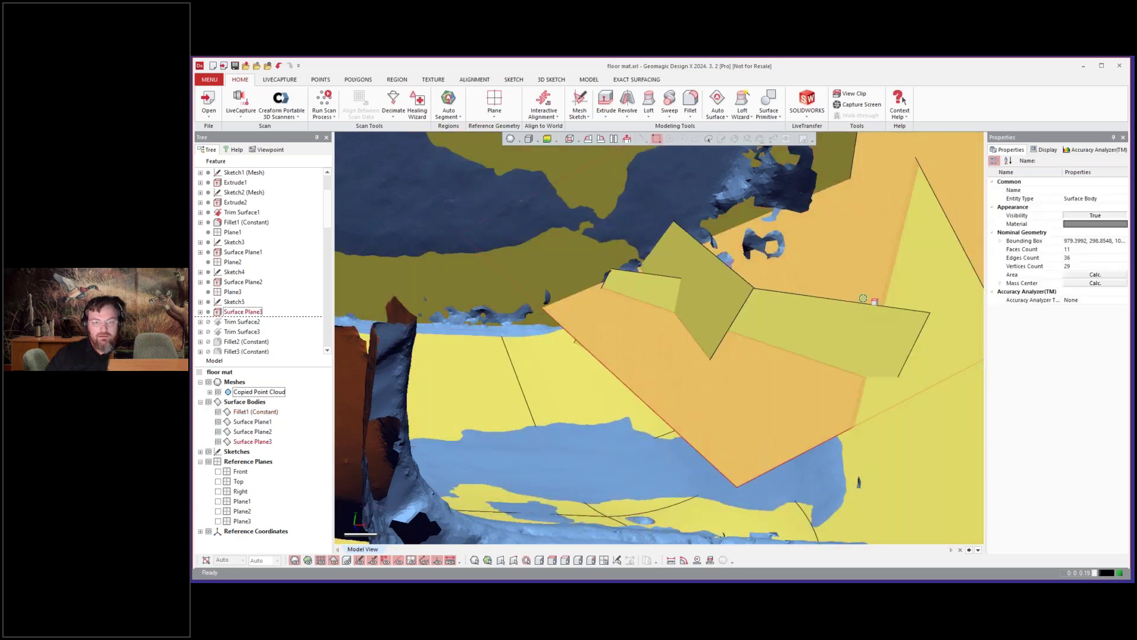
left_click(870, 297)
scroll(869, 297, "down", 5)
right_click_drag(759, 393, 558, 241)
scroll(562, 249, "up", 5)
Roll the feature history forward to Trim Surface3 and view the trimmed planar patches at the raised corner
left_click(237, 334)
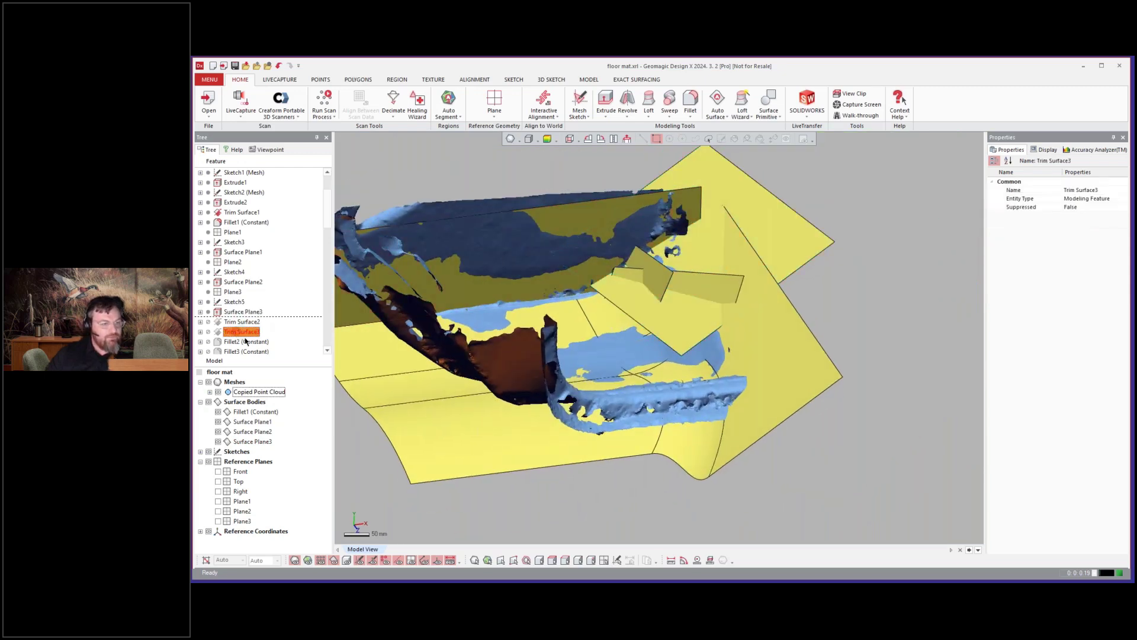
right_click(239, 334)
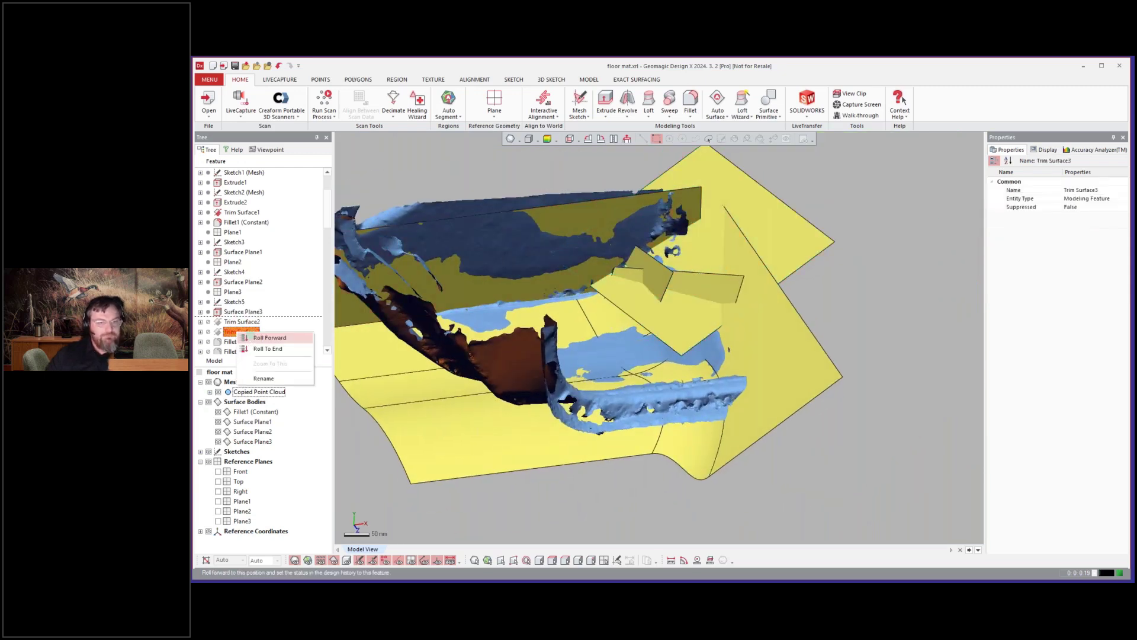
left_click(270, 337)
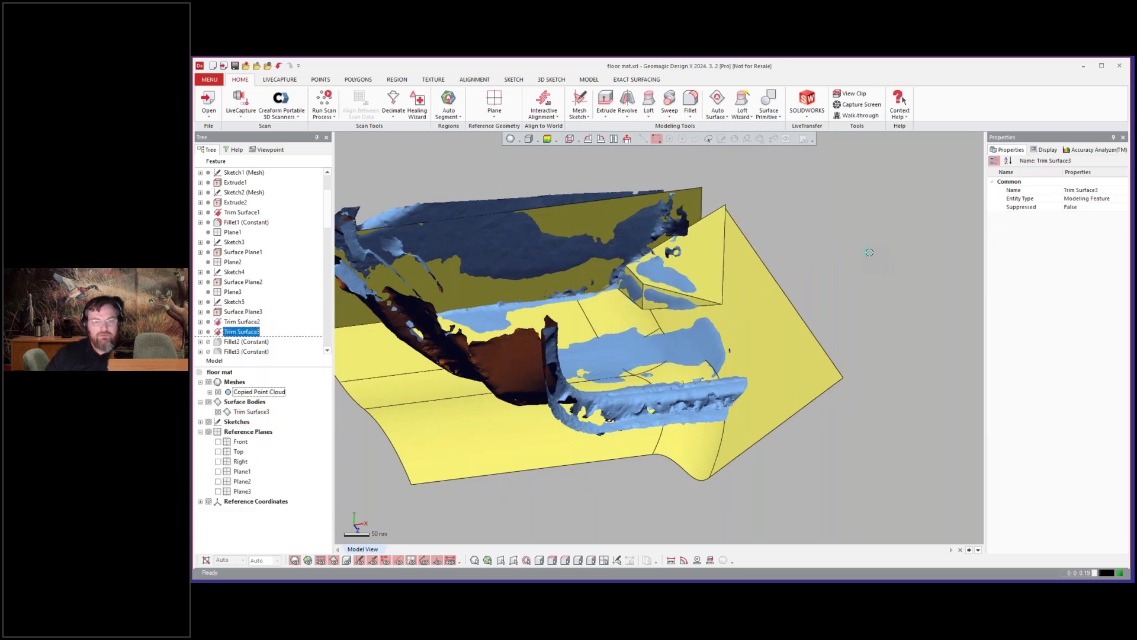
scroll(870, 252, "up", 2)
scroll(870, 252, "up", 2)
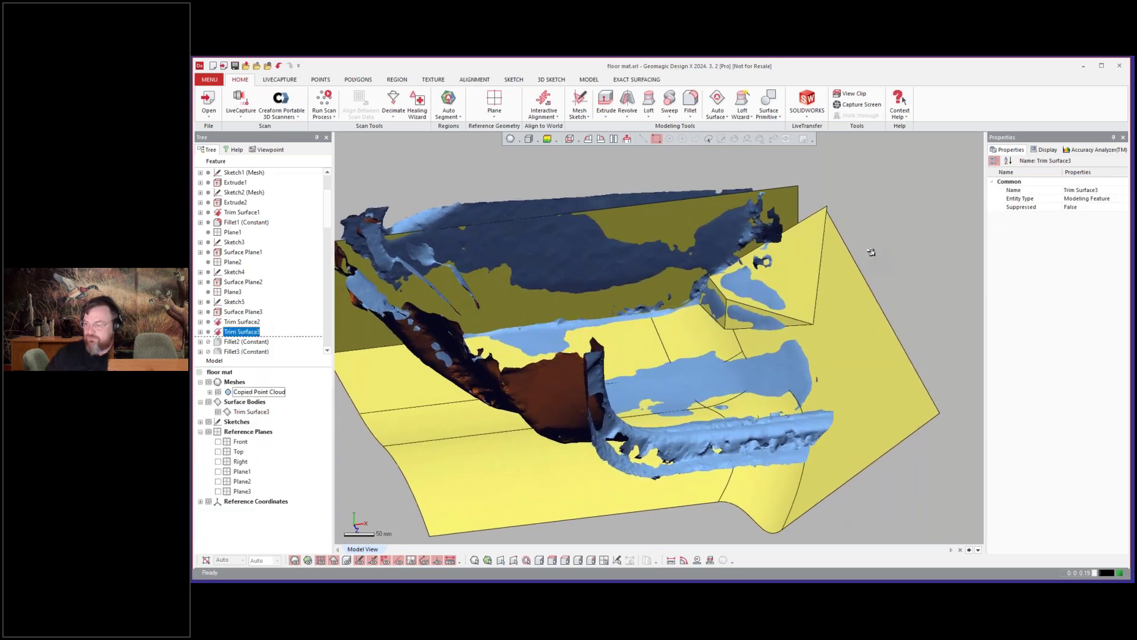
Roll the feature history forward to Fillet3 (Constant) and check the rounded edges of the raised corner
left_click(252, 343)
scroll(252, 339, "down", 2)
left_click(236, 295)
right_click(236, 296)
left_click(268, 301)
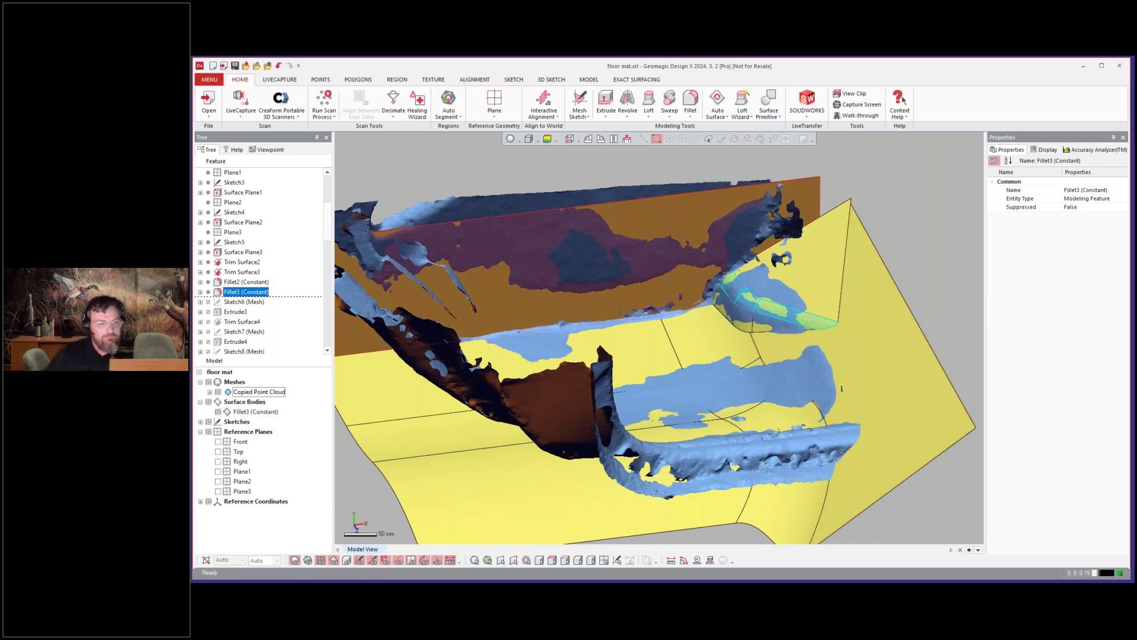
left_click(820, 256)
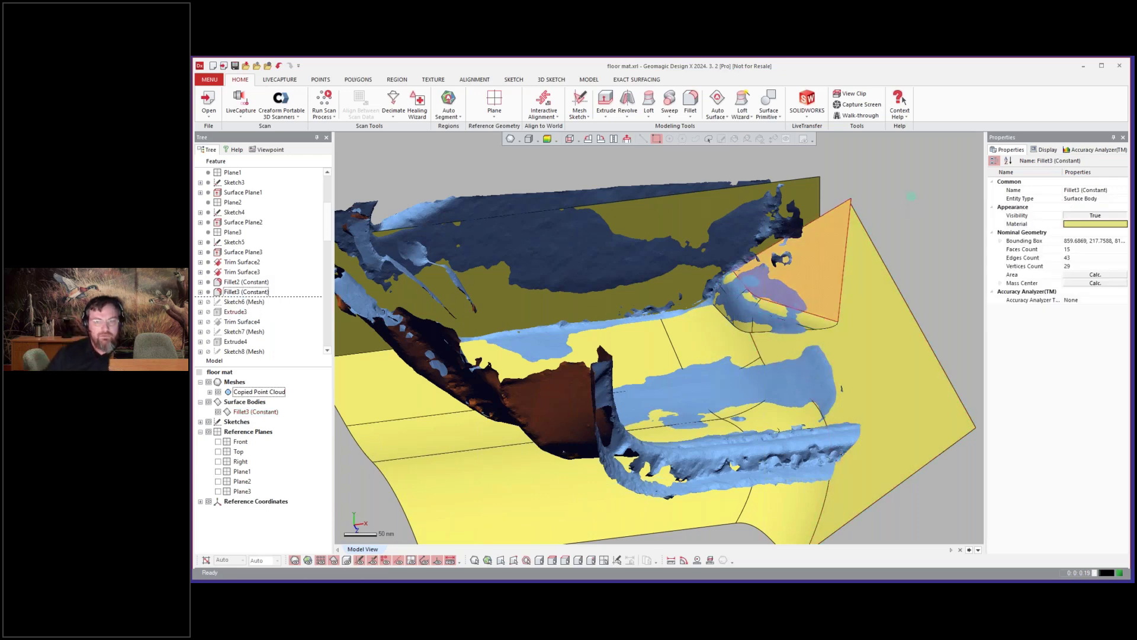
Roll the feature history forward to Extrude3 and view the extruded side wall against the scan from the opposite side
left_click(234, 312)
right_click(231, 312)
left_click(244, 319)
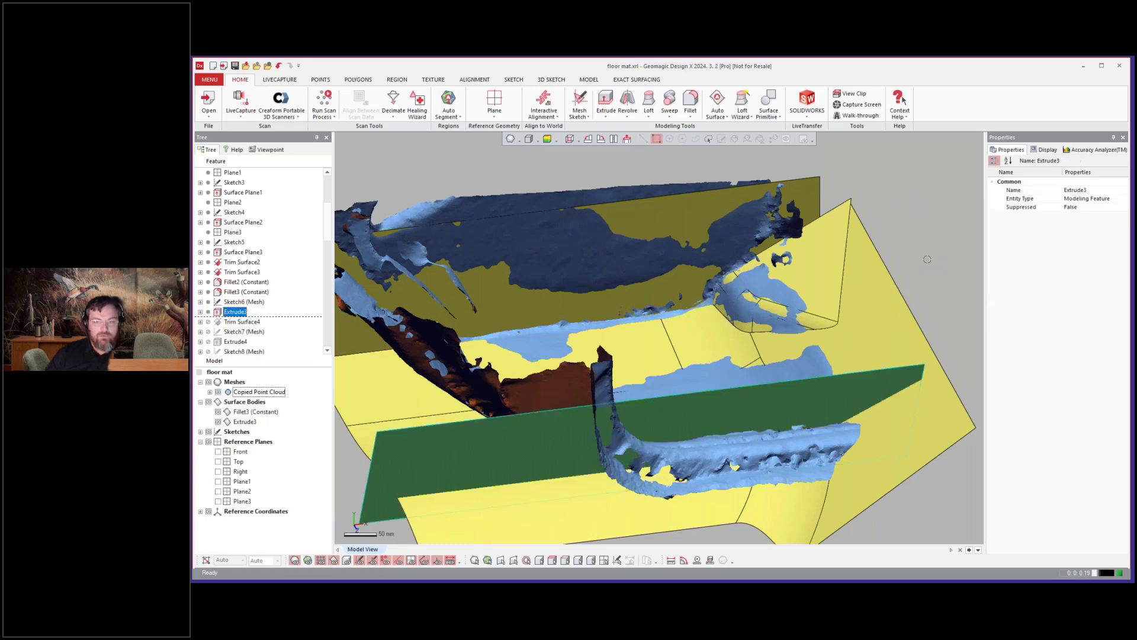
right_click_drag(928, 258, 910, 286)
Roll the feature history forward to Trim Surface4 and view the side wall trimmed with the floor surfaces
left_click(240, 321)
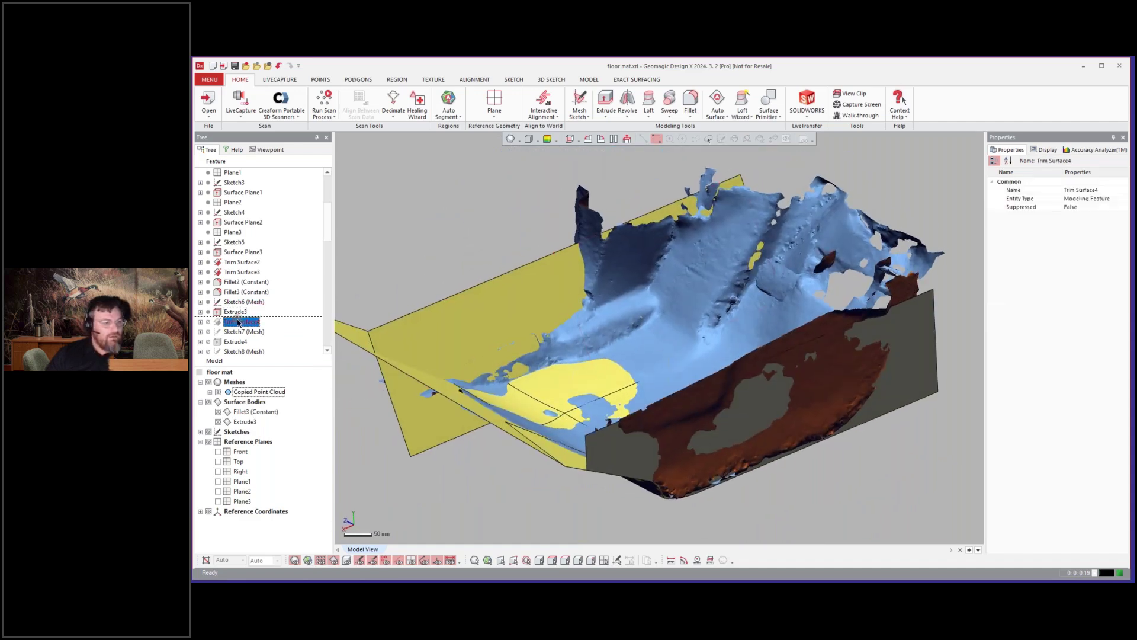
right_click(240, 320)
left_click(266, 326)
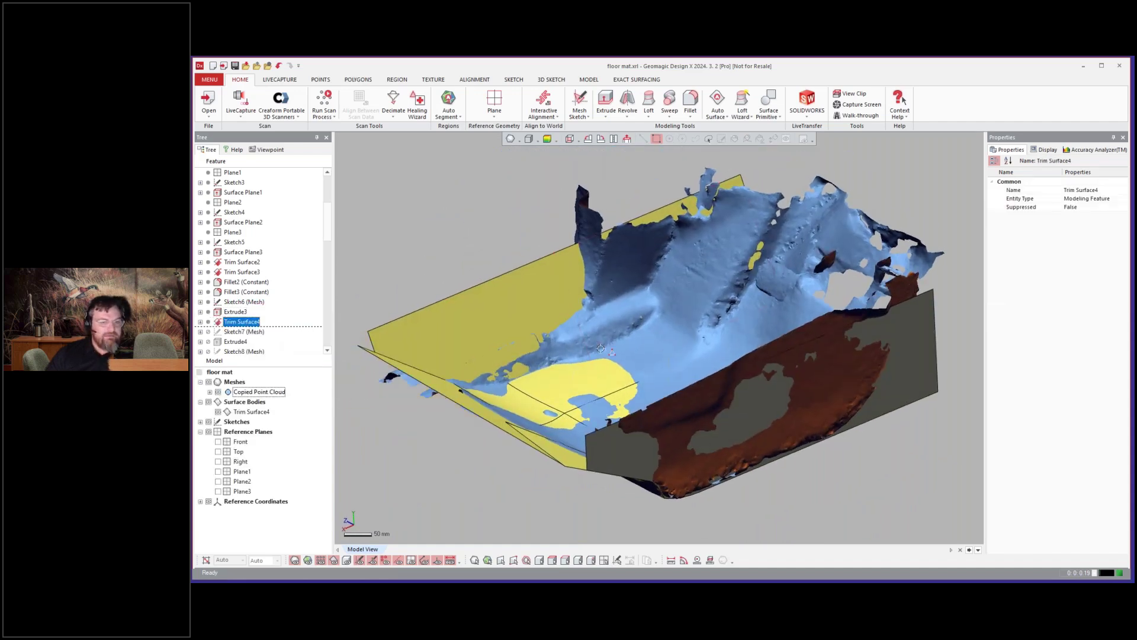
right_click_drag(599, 343, 604, 379)
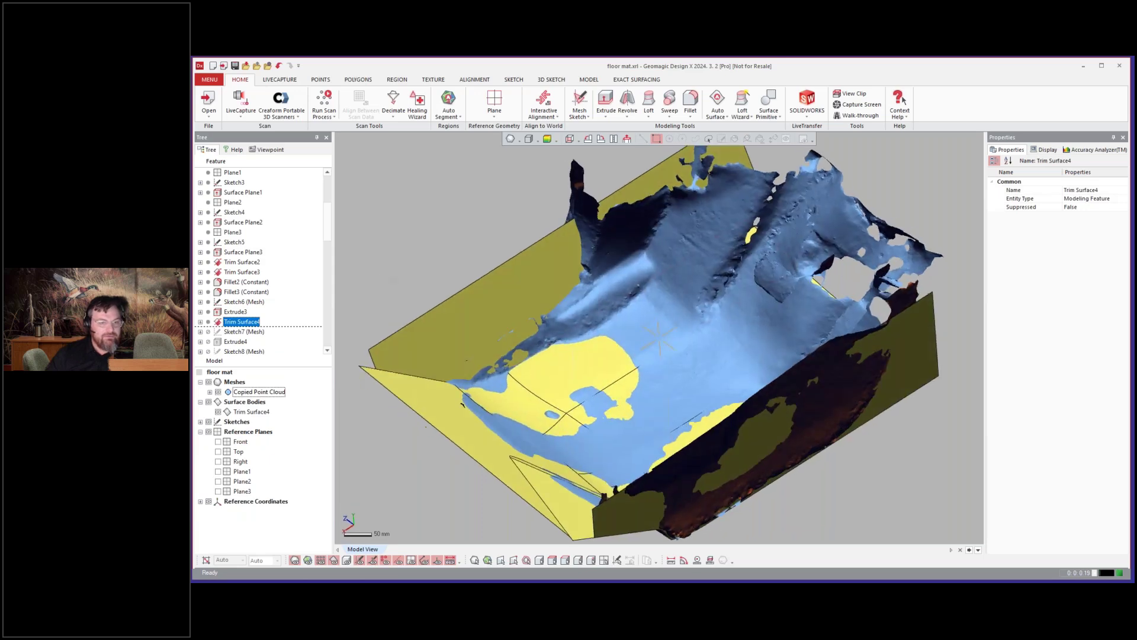
Roll the feature history forward to Surface Plane4 and examine the extruded ledge and planar patch along the far wall
left_click(232, 342)
scroll(238, 332, "down", 2)
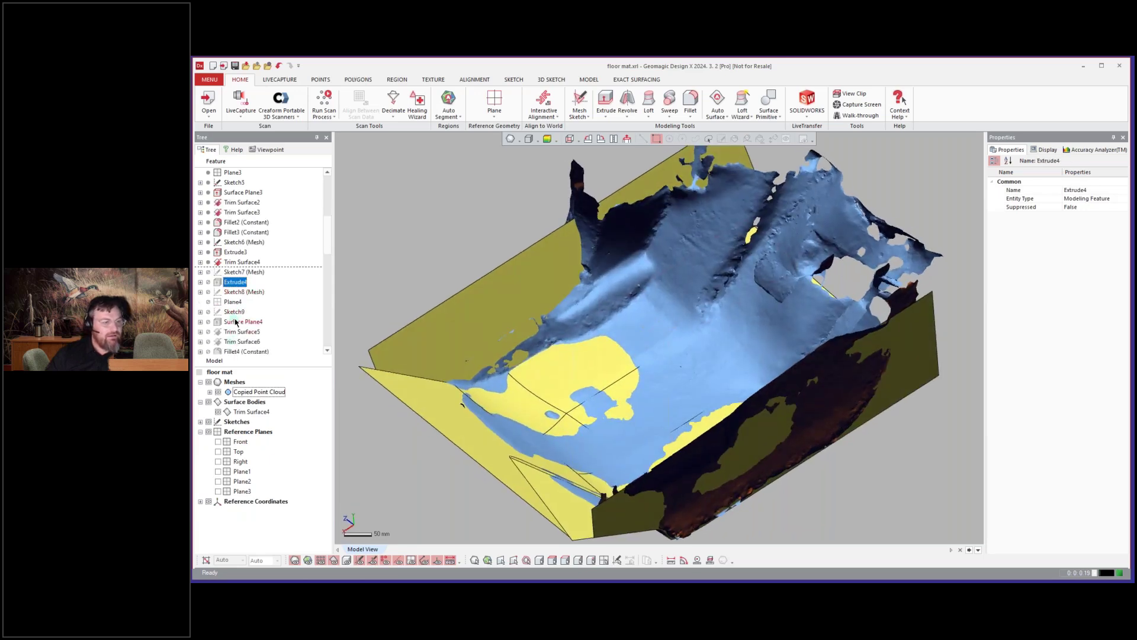
left_click(235, 322)
right_click(235, 321)
left_click(263, 327)
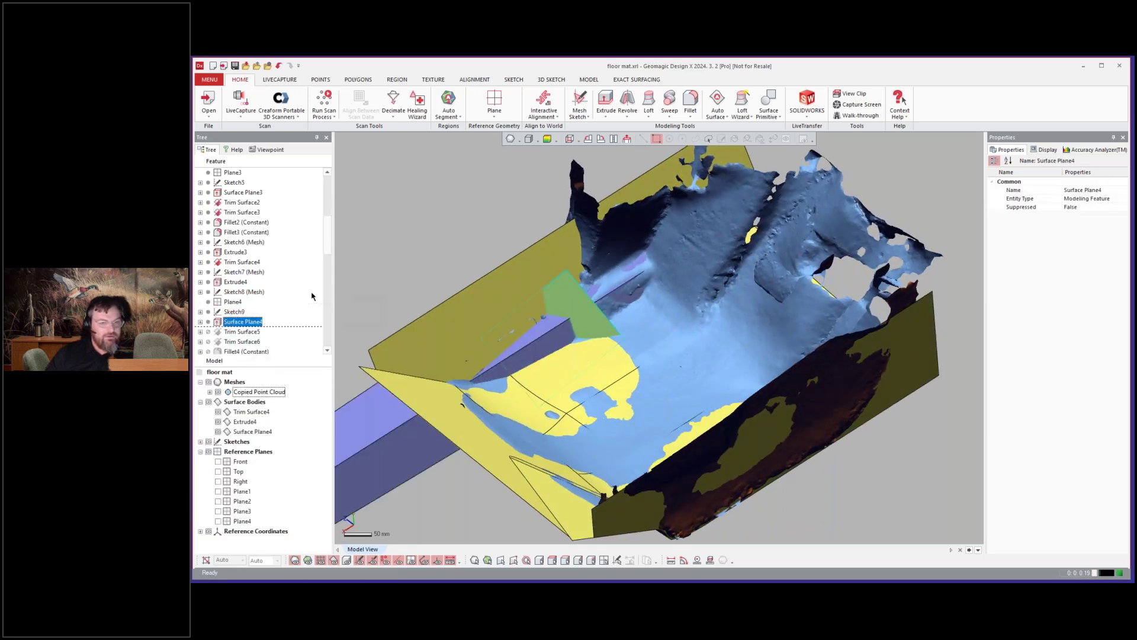
right_click_drag(417, 297, 624, 415)
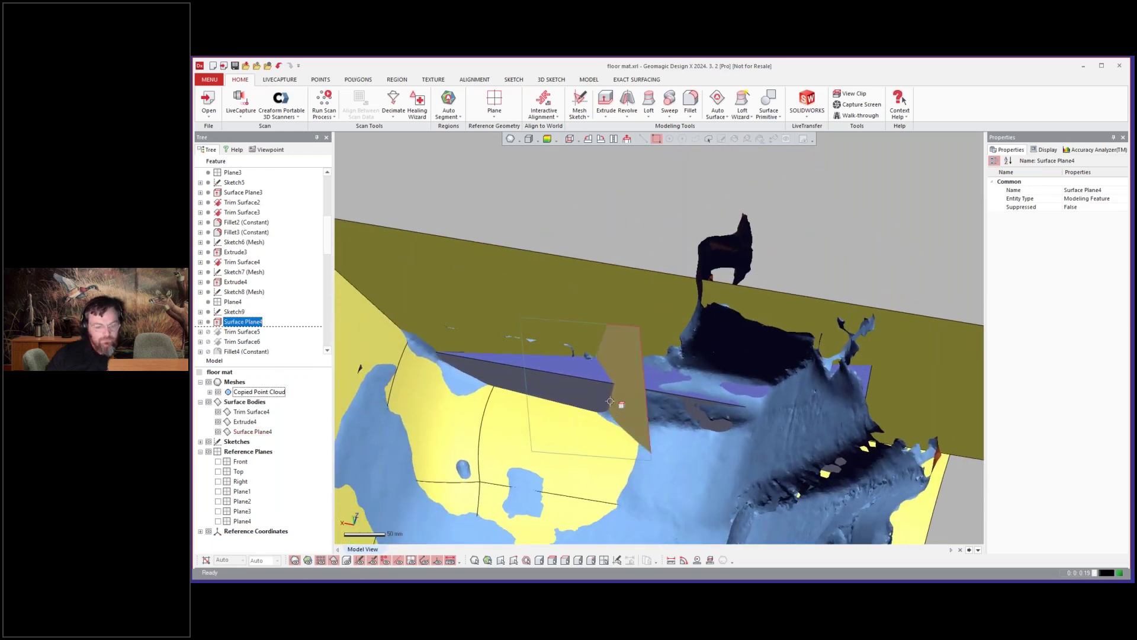
Hide the surface bodies to examine the scan's ledge beneath Surface Plane4, restore rectangle selection, and show the bodies again
key("ctrl+4")
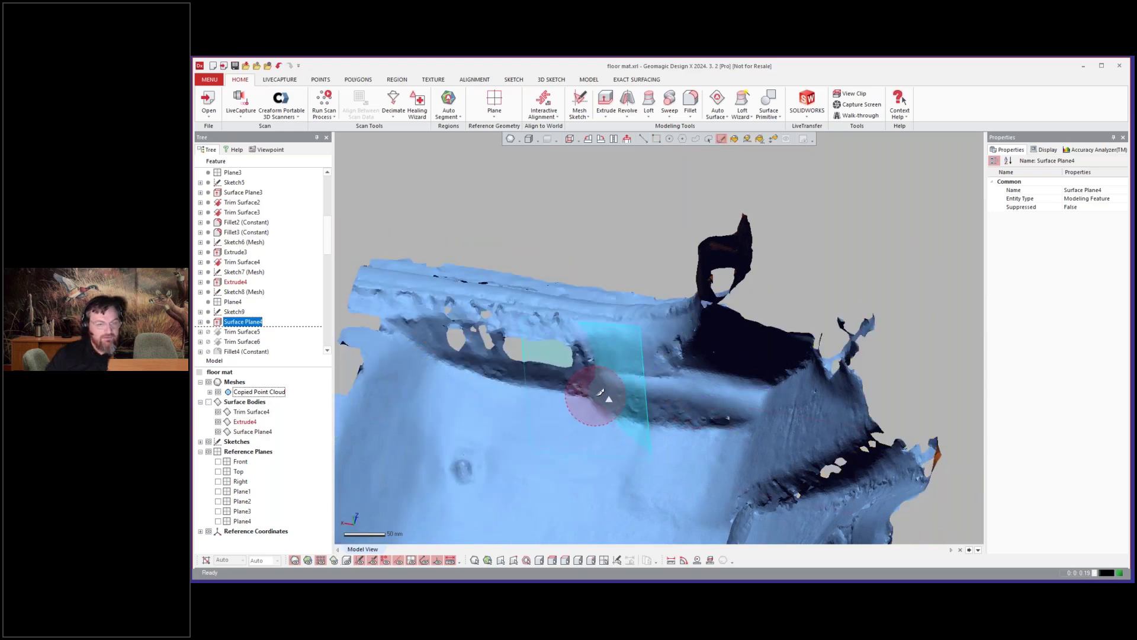
left_click(656, 139)
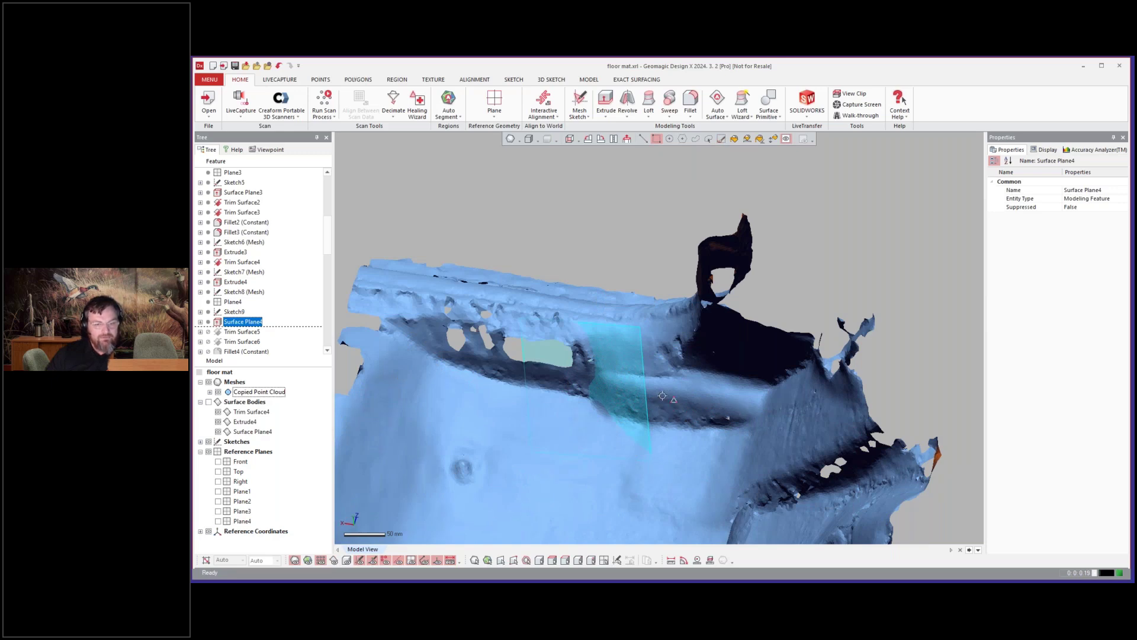
key("ctrl+4")
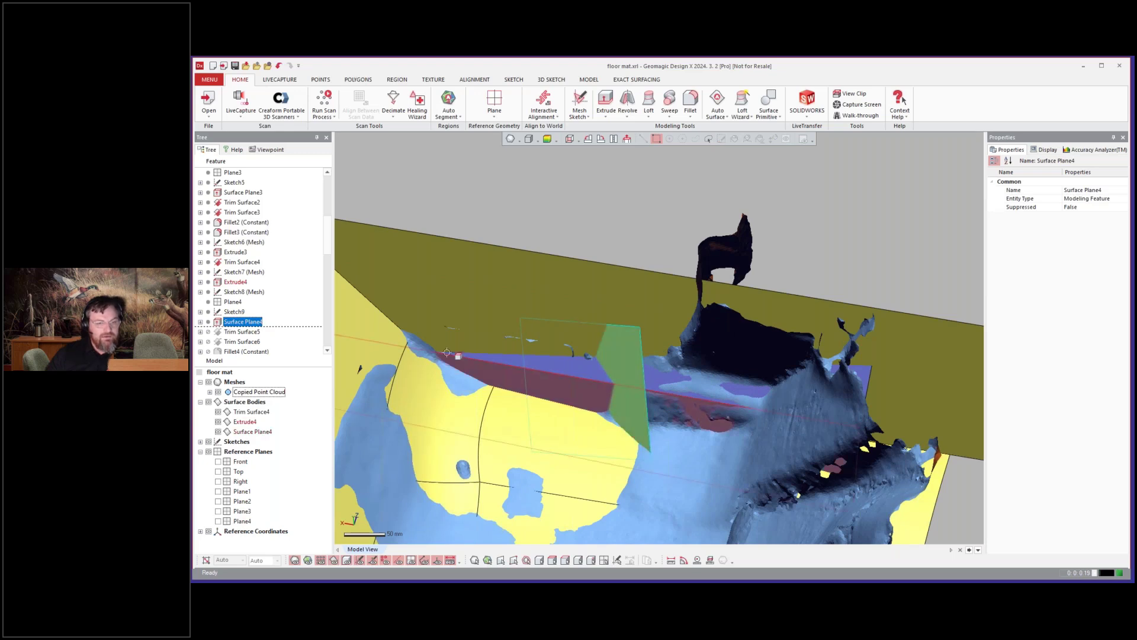
Roll the feature history forward to Trim Surface6 and view the trimmed ledge along the far wall
left_click(248, 343)
right_click(248, 342)
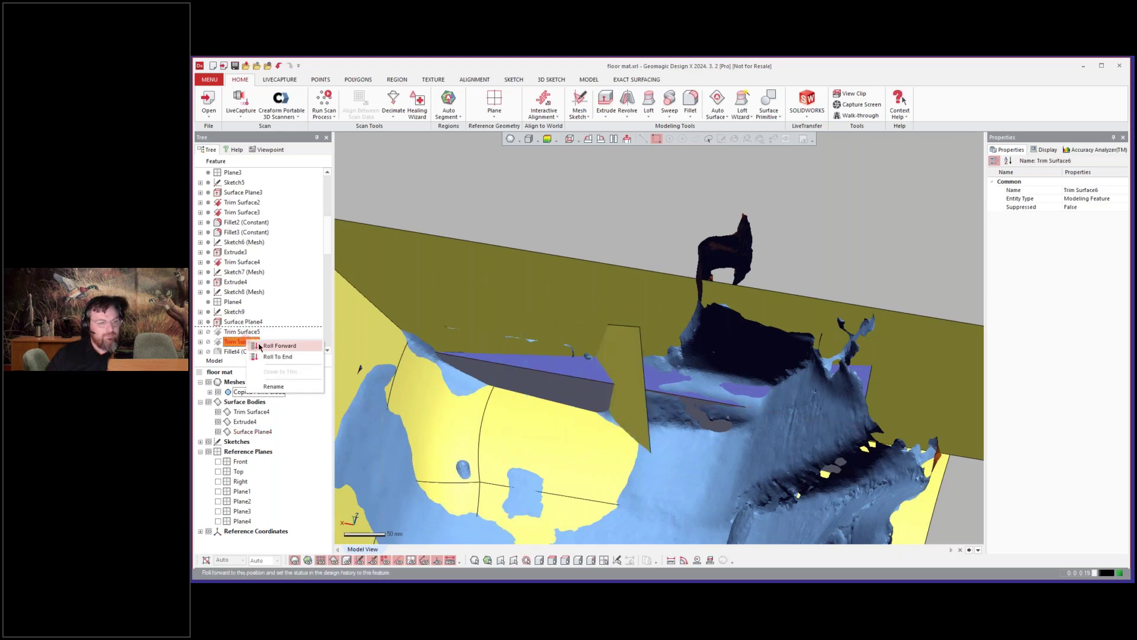
left_click(279, 347)
right_click_drag(367, 296, 394, 287)
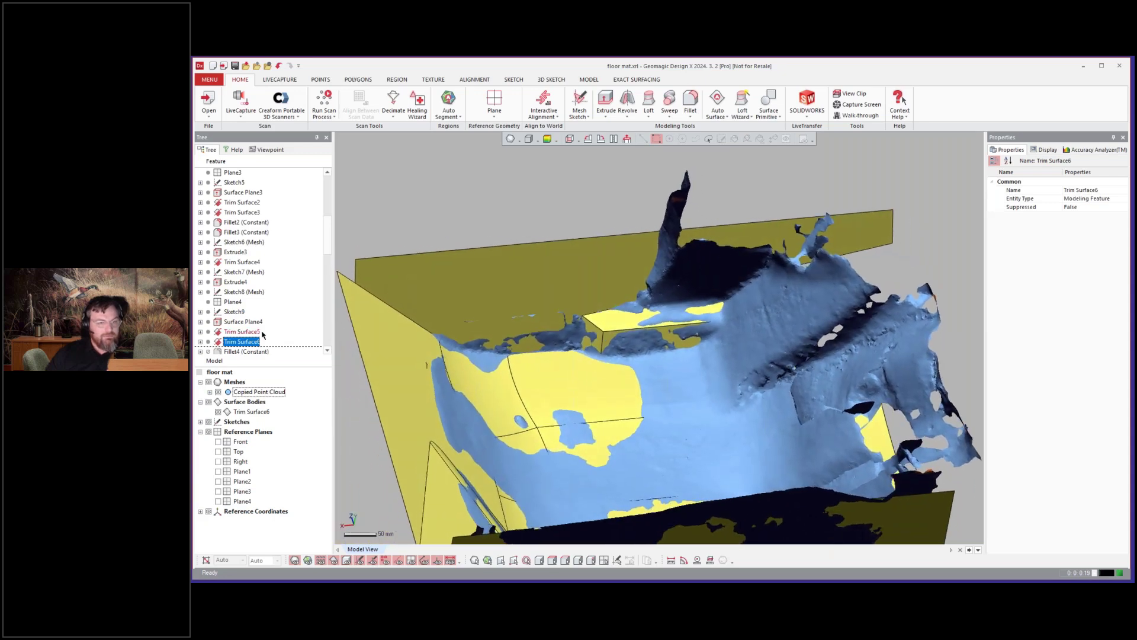
Roll the feature history forward to Fillet5 (Constant) and view the rounded ledge edges from another angle
scroll(261, 329, "down", 2)
left_click(254, 302)
right_click(255, 302)
left_click(262, 308)
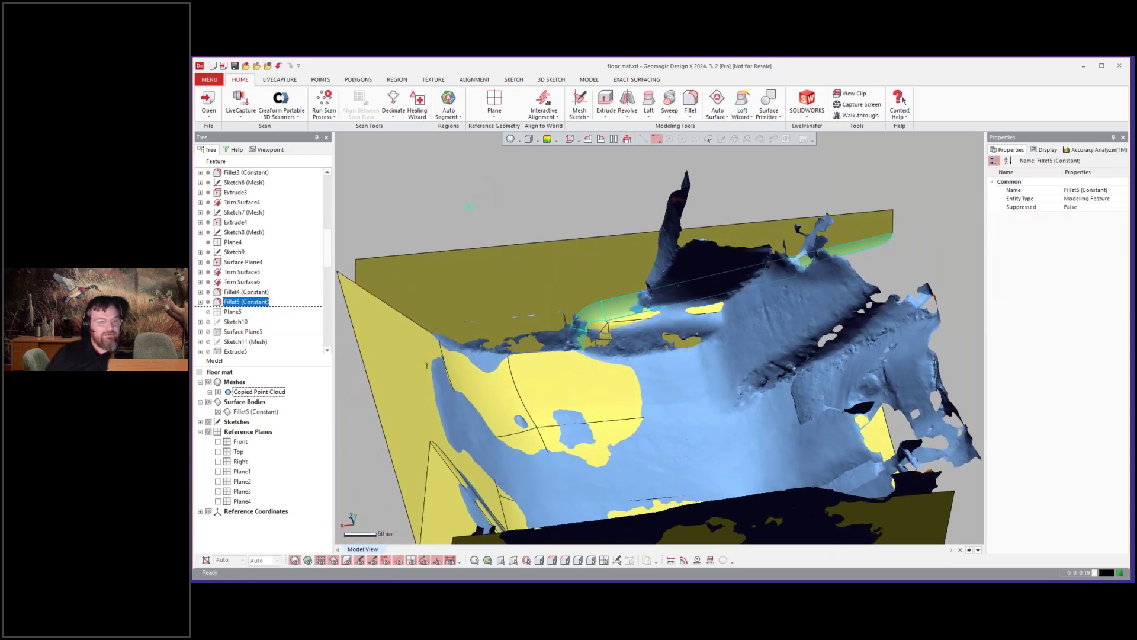
left_click(495, 204)
right_click_drag(495, 204, 542, 225)
Roll the feature history forward to Extrude5 and compare the new end surfaces with the mesh hidden and shown
left_click(243, 284)
scroll(241, 297, "down", 1)
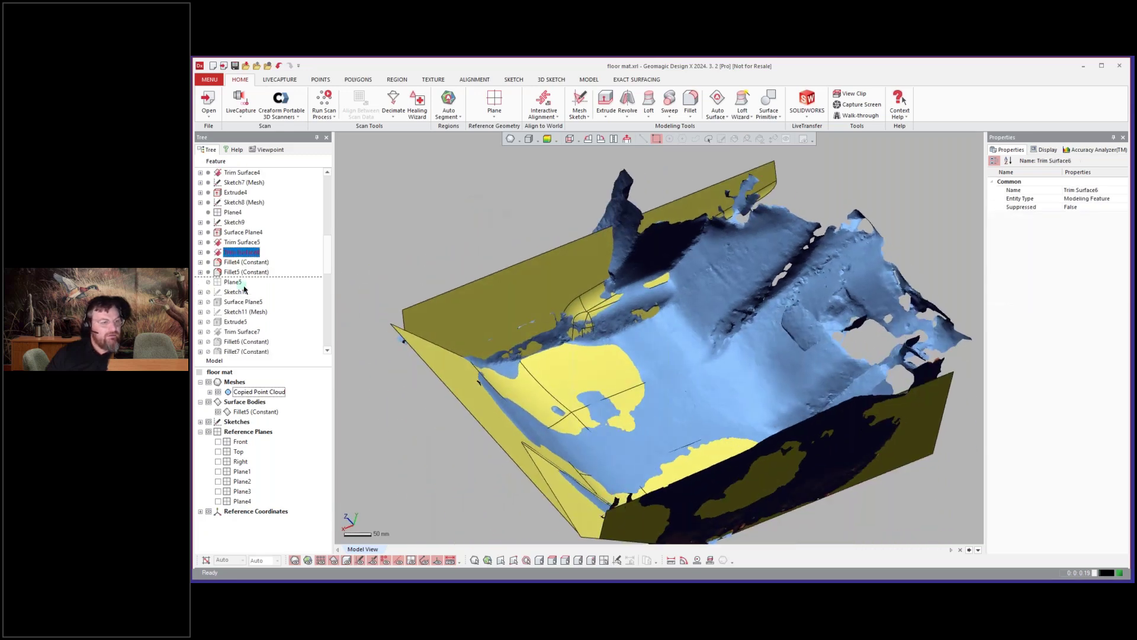
right_click(231, 322)
left_click(248, 332)
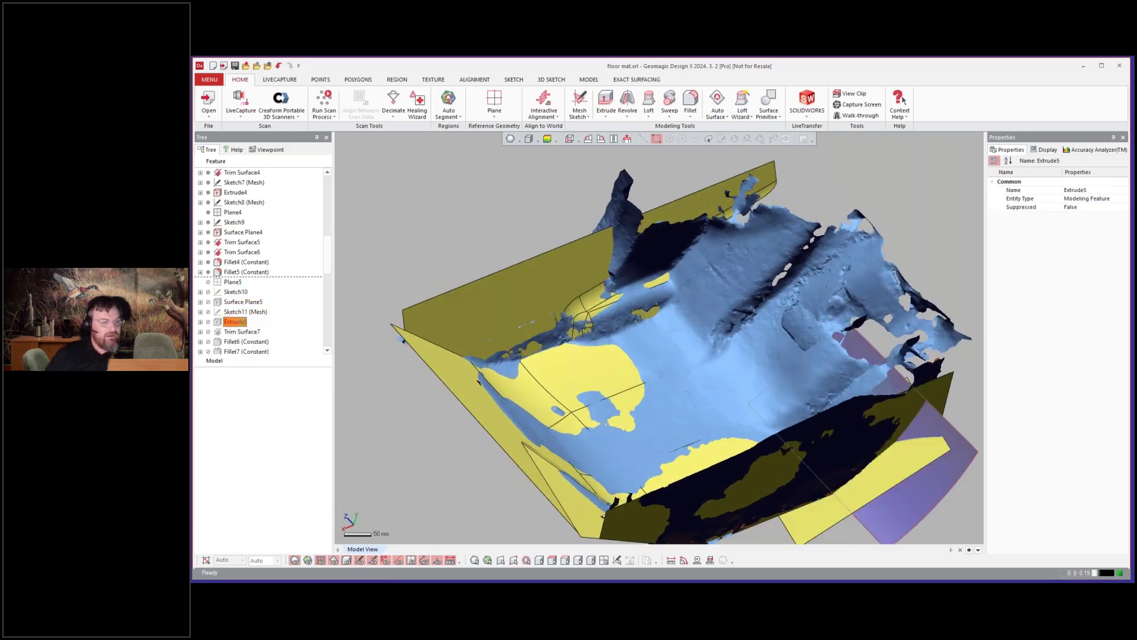
right_click_drag(341, 317, 575, 378)
key("ctrl+1")
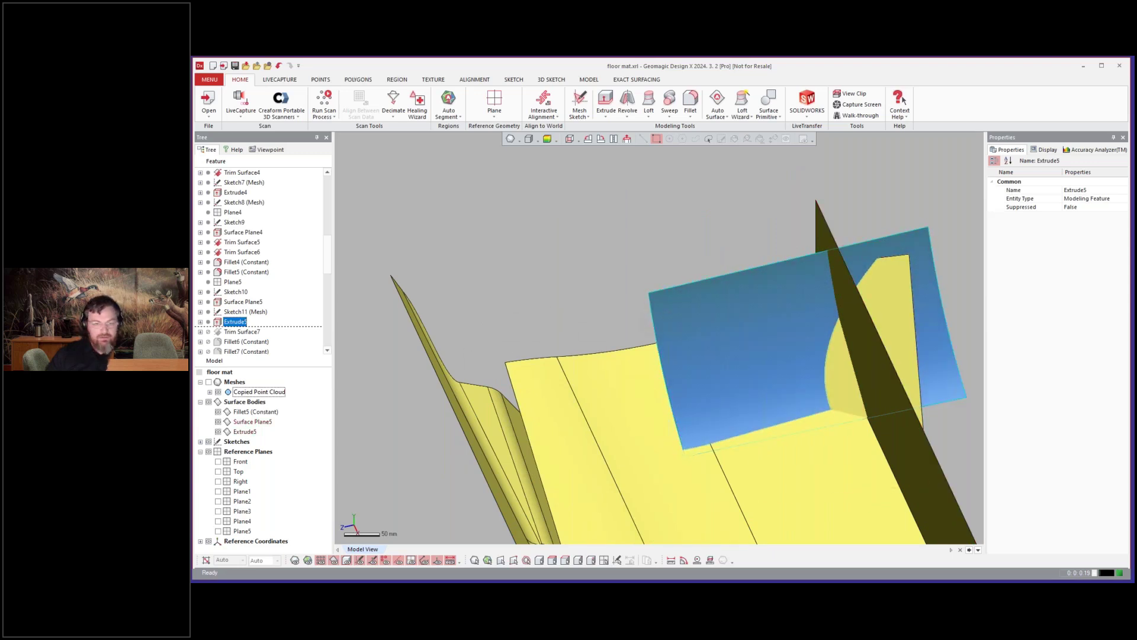
key("ctrl+1")
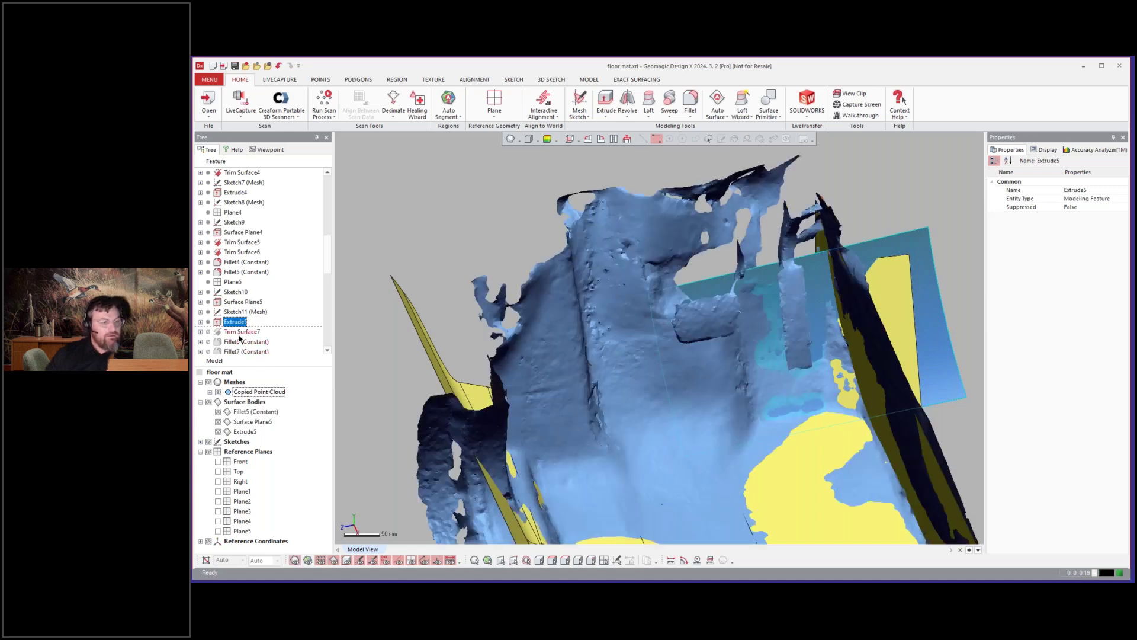
Roll the feature history forward to Trim Surface7 and view the trimmed end wall against the scan
right_click(239, 335)
left_click(251, 342)
right_click_drag(589, 365, 657, 339)
Roll the feature history forward to Fillet7 (Constant), hide the mesh, and examine the filleted surface body from several angles
double_click(243, 341)
right_click(245, 326)
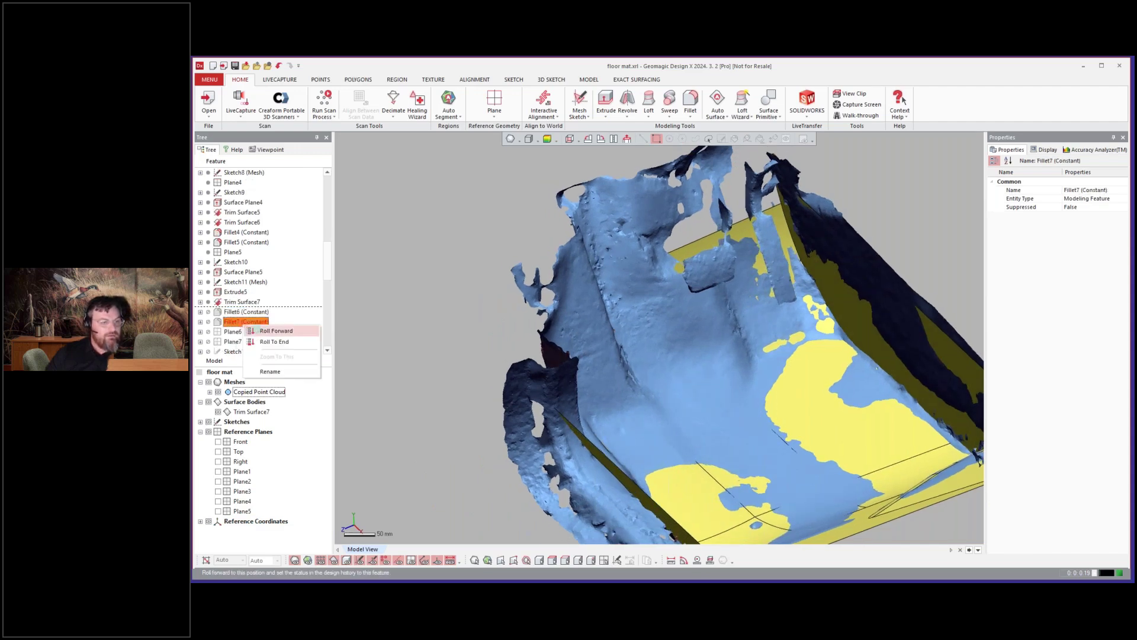
left_click(256, 329)
key("ctrl+1")
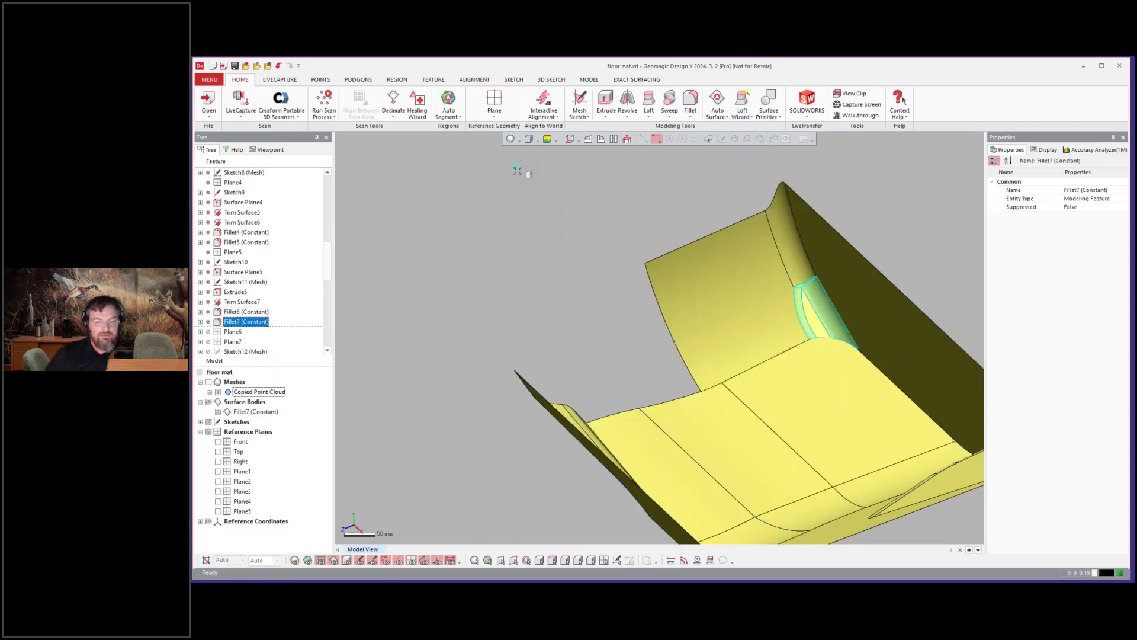
left_click(517, 171)
right_click_drag(546, 219, 545, 220)
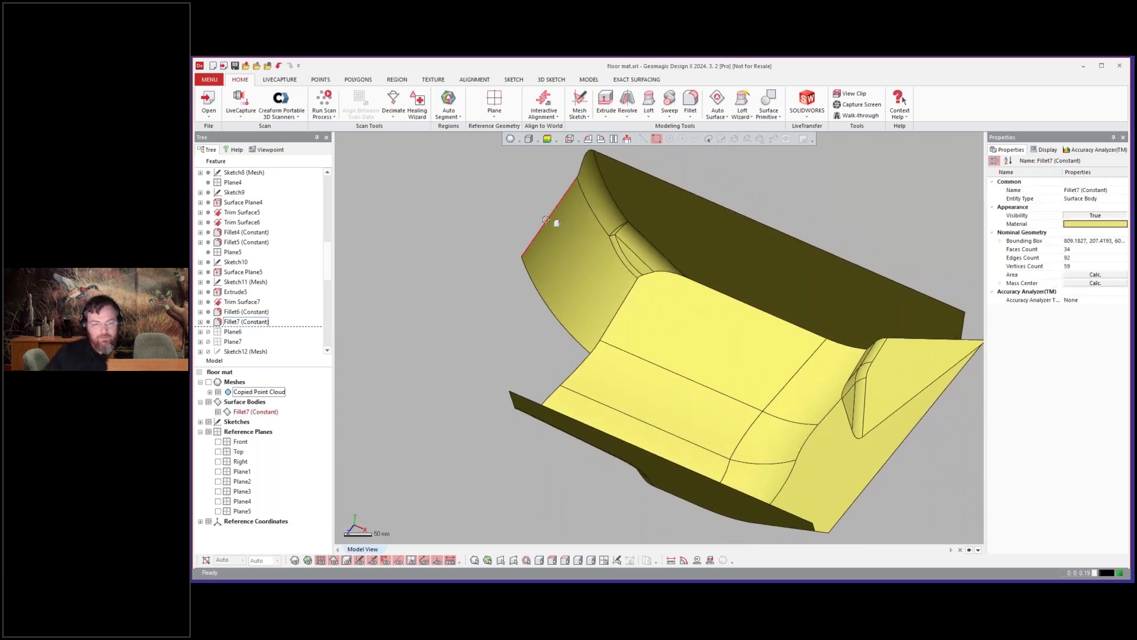
Roll the feature history forward to Extrude6 and show the mesh to compare it with the extruded surface
right_click_drag(441, 317, 441, 319)
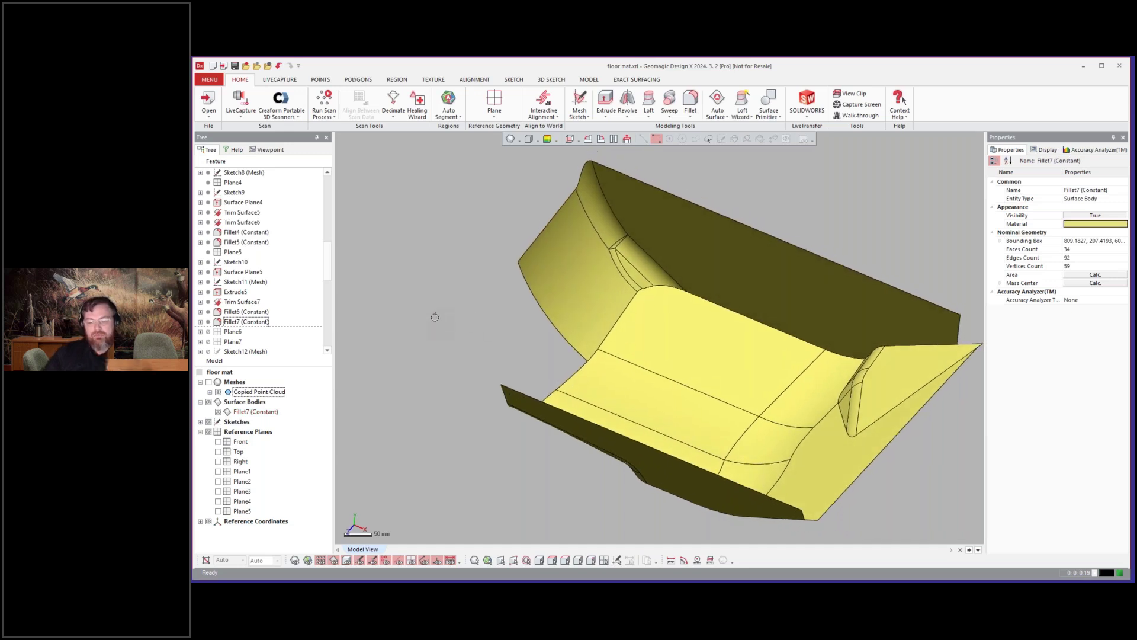
scroll(239, 309, "down", 2)
right_click(236, 303)
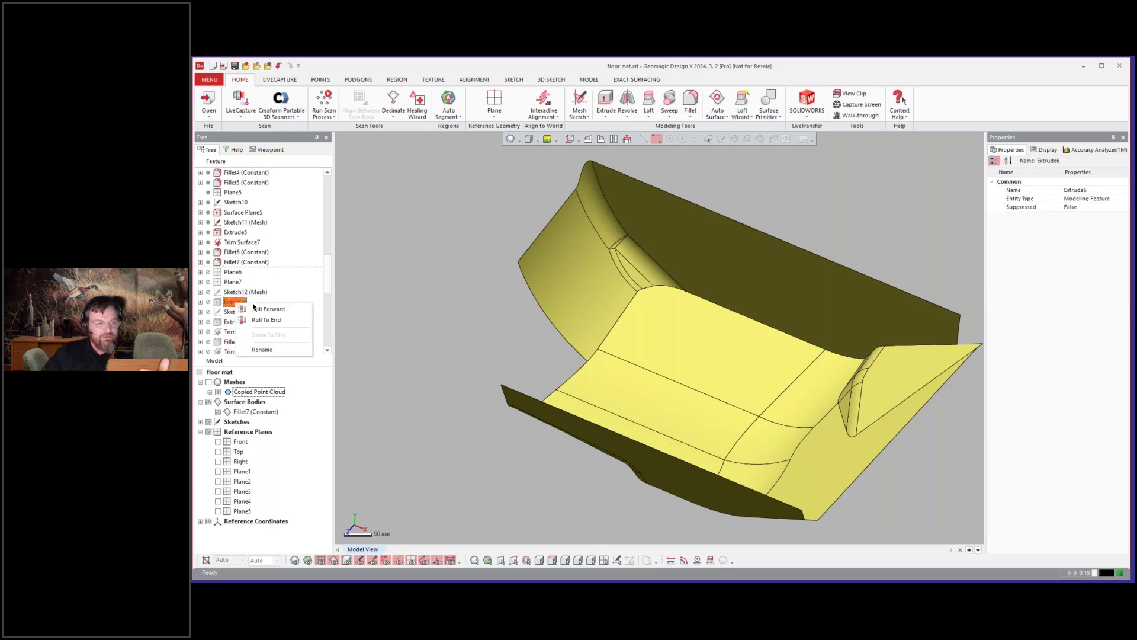
left_click(259, 309)
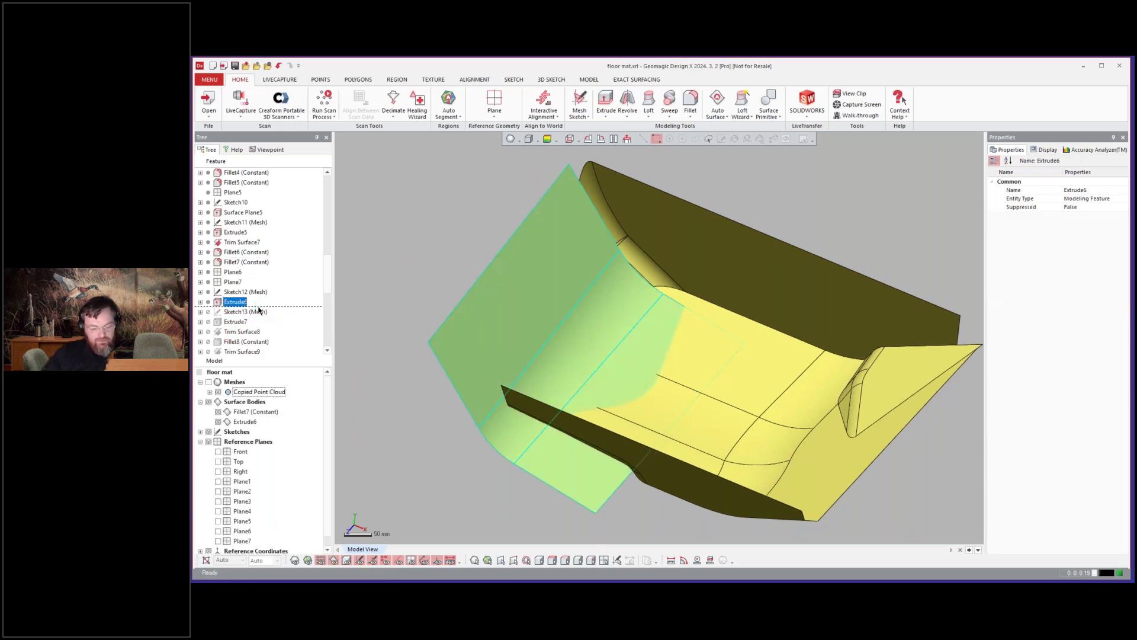
key("ctrl+1")
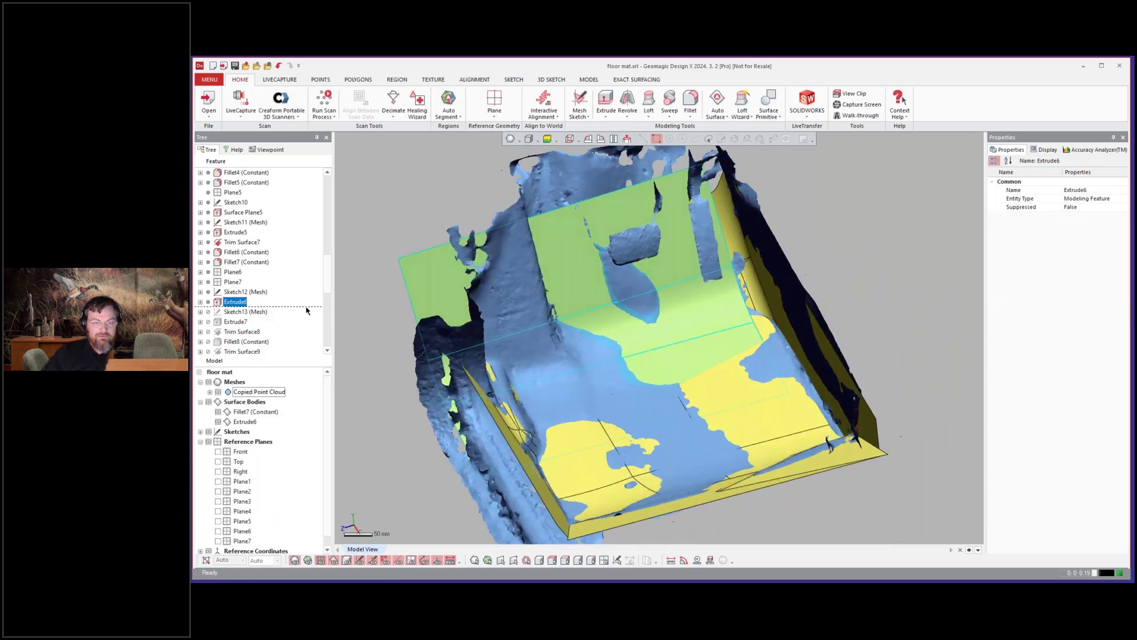
right_click_drag(498, 228, 432, 301)
Roll the feature history forward to Extrude7 and on to Trim Surface8
left_click(243, 323)
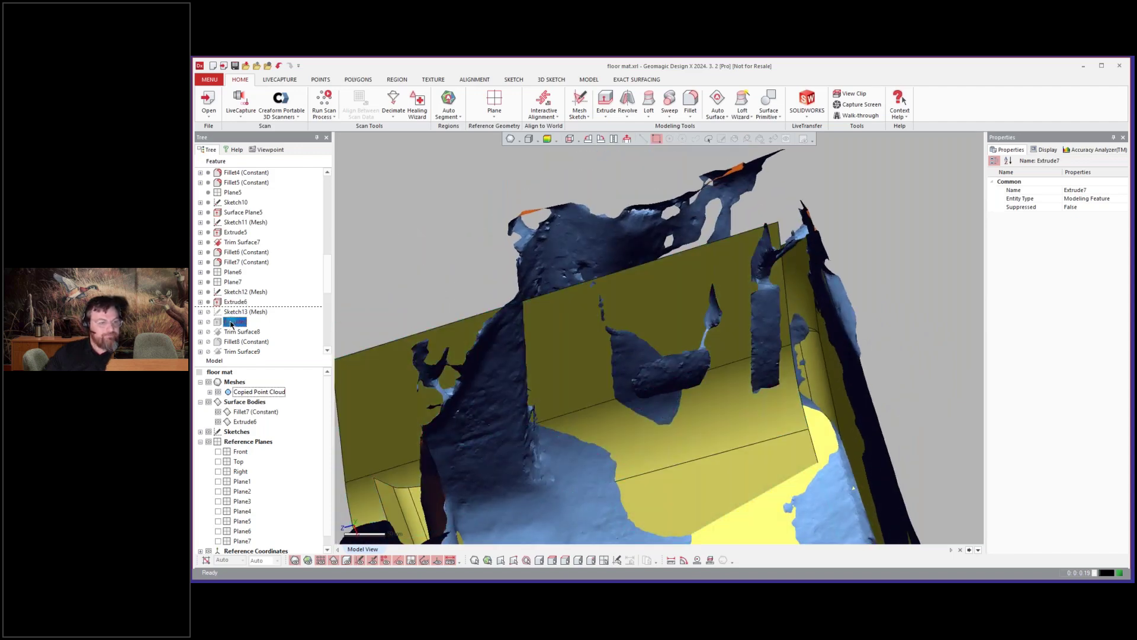
right_click(246, 326)
left_click(249, 327)
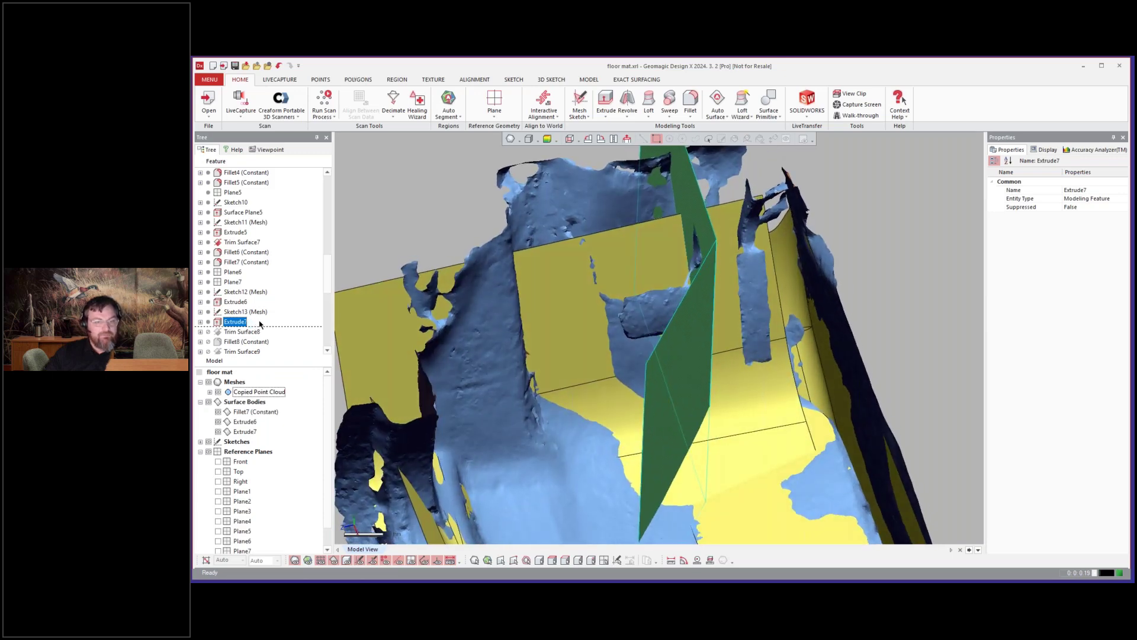
right_click(230, 331)
left_click(244, 336)
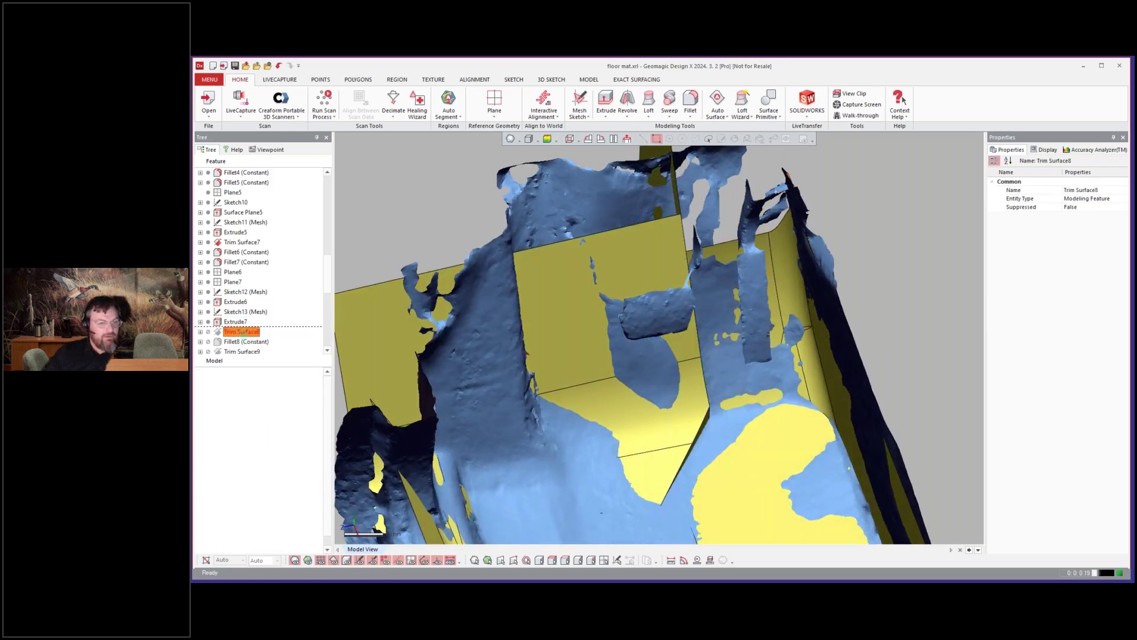
Hide the surface bodies and examine the bare scan mesh around the end wall
right_click_drag(568, 379, 612, 376)
key("ctrl+4")
key("ctrl+4")
key("ctrl+4")
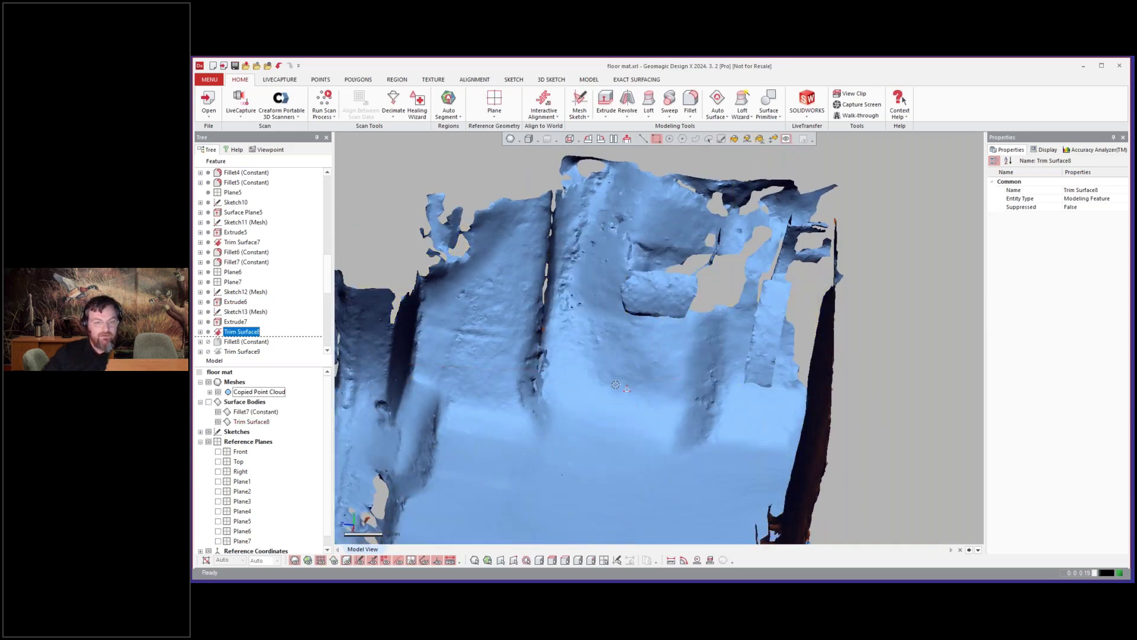
key("ctrl+3")
key("ctrl+3")
Roll the feature history forward through Fillet8 (Constant) to Trim Surface9 and view the trimmed surface against the scan
scroll(616, 371, "down", 2)
right_click(240, 347)
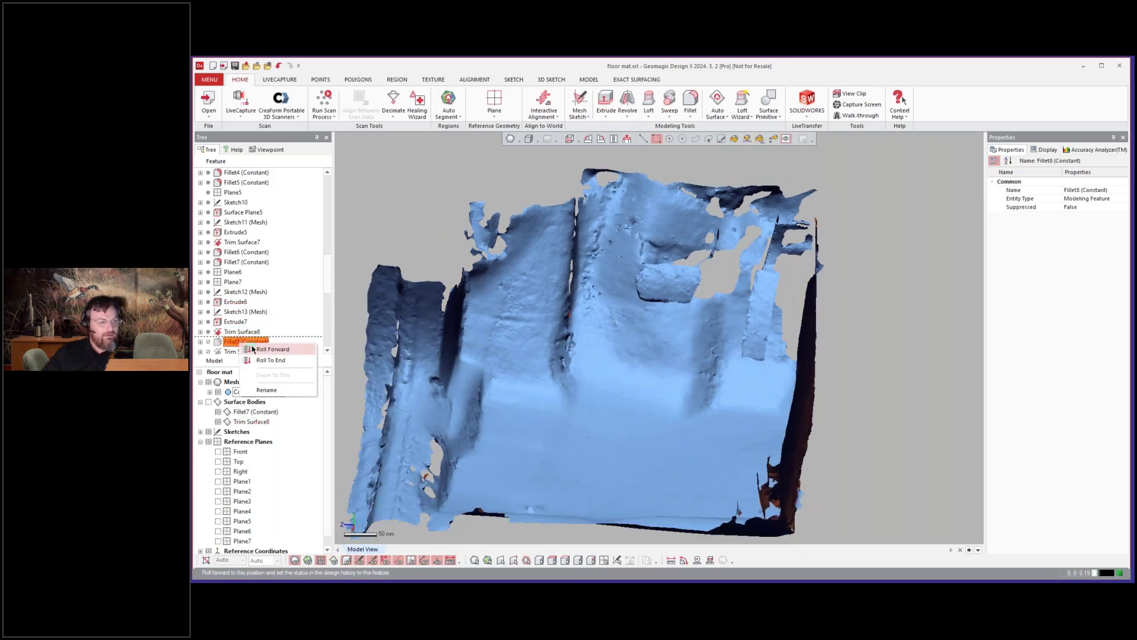
left_click(256, 351)
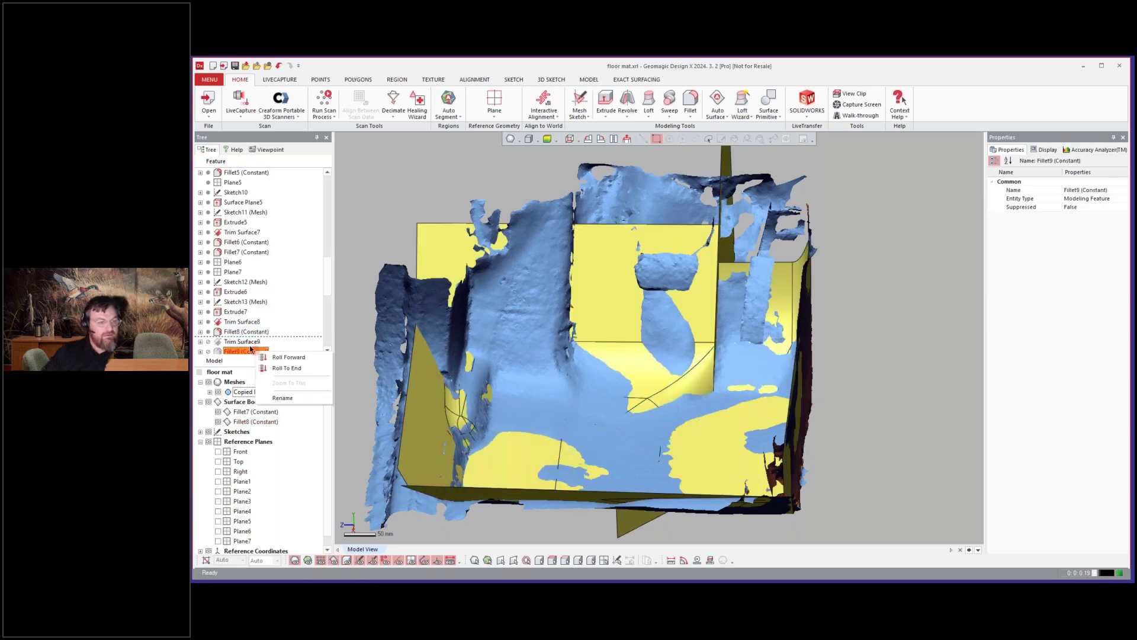
right_click(249, 342)
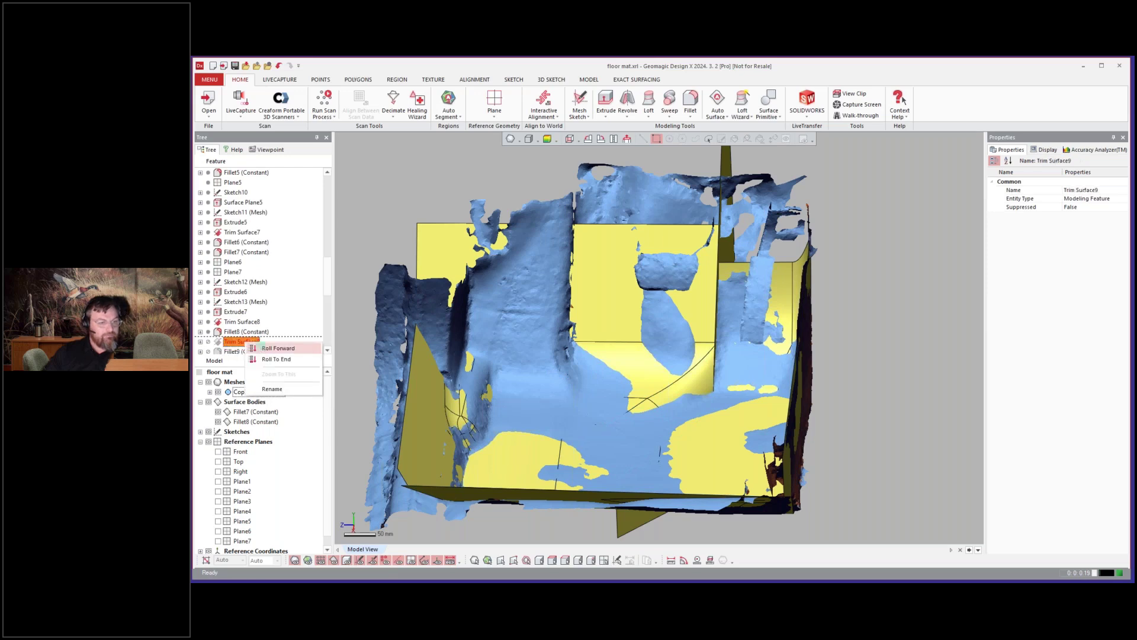
left_click(263, 348)
left_click(875, 318)
right_click_drag(875, 317, 395, 355)
Roll the feature history forward to Fillet10 (Constant) and compare the filleted surface with the mesh hidden and shown
scroll(268, 321, "down", 2)
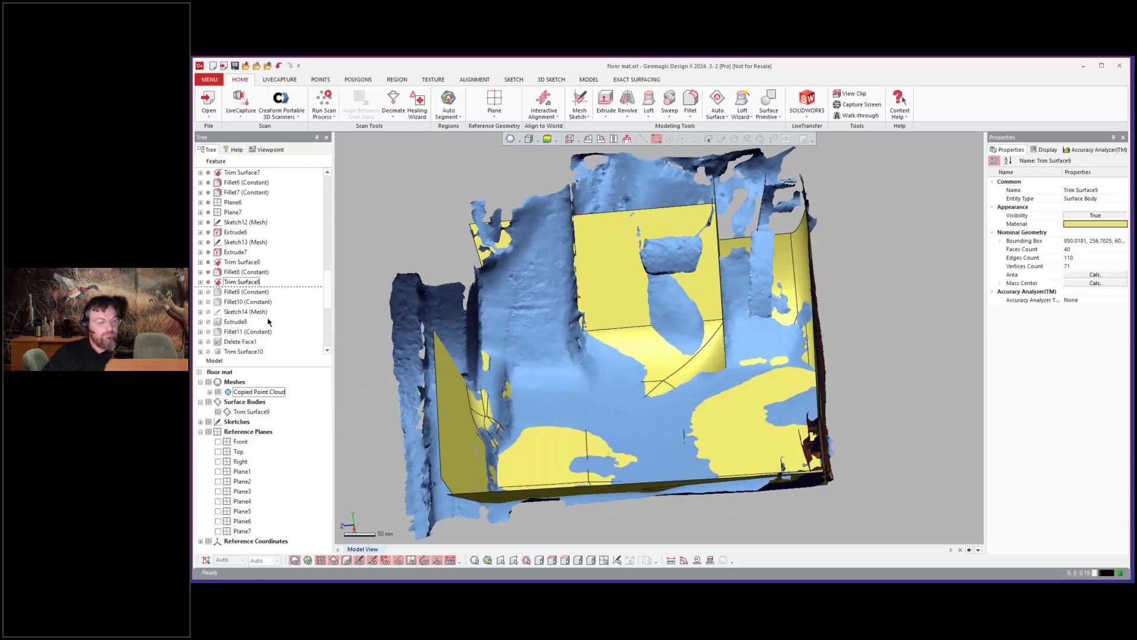
right_click(242, 302)
left_click(259, 303)
right_click_drag(472, 345, 435, 309)
key("ctrl+1")
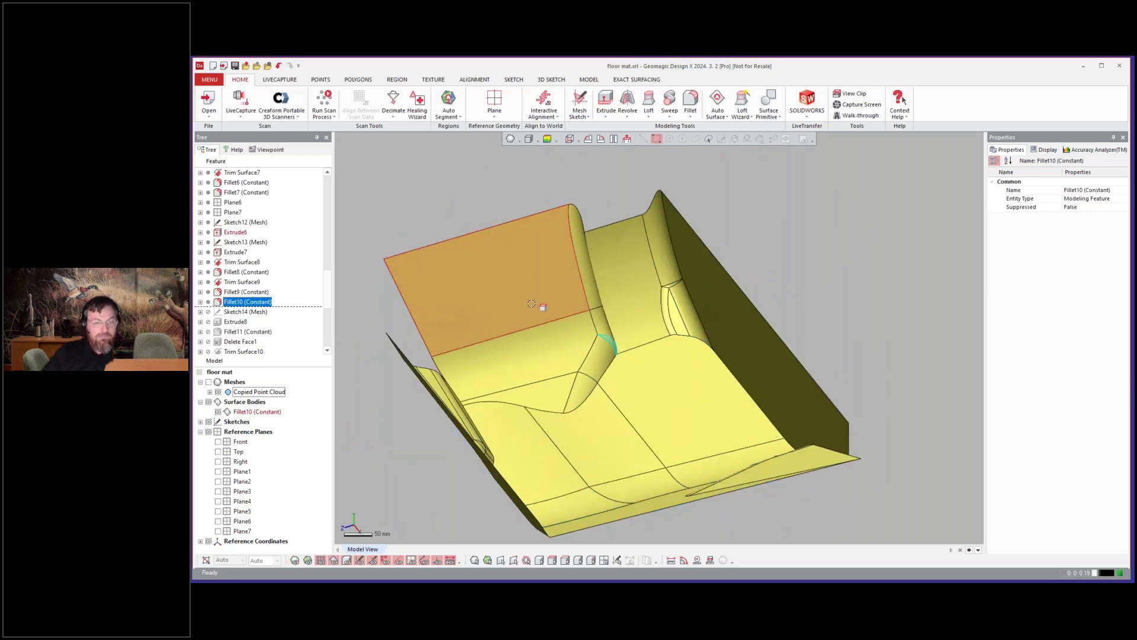
left_click(828, 258)
right_click_drag(829, 258, 801, 271)
key("ctrl+1")
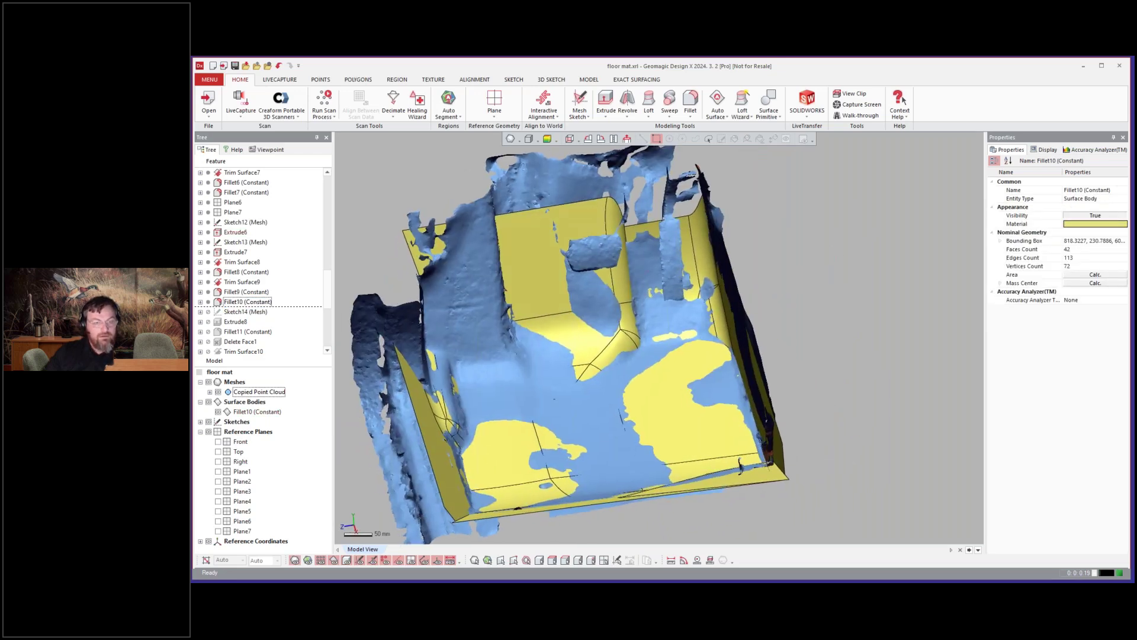
Roll the feature history forward to Extrude8, view the extruded solid, and highlight its Sketch14 (Mesh) profile
left_click(234, 324)
right_click(234, 325)
left_click(255, 330)
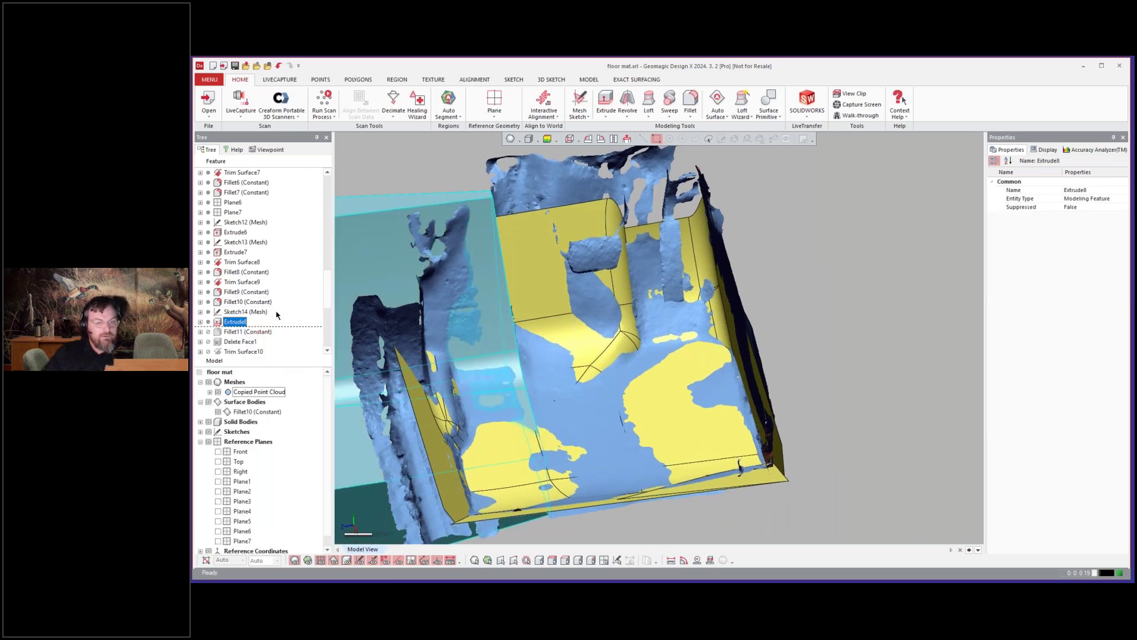
scroll(732, 255, "down", 3)
right_click_drag(724, 354, 841, 348)
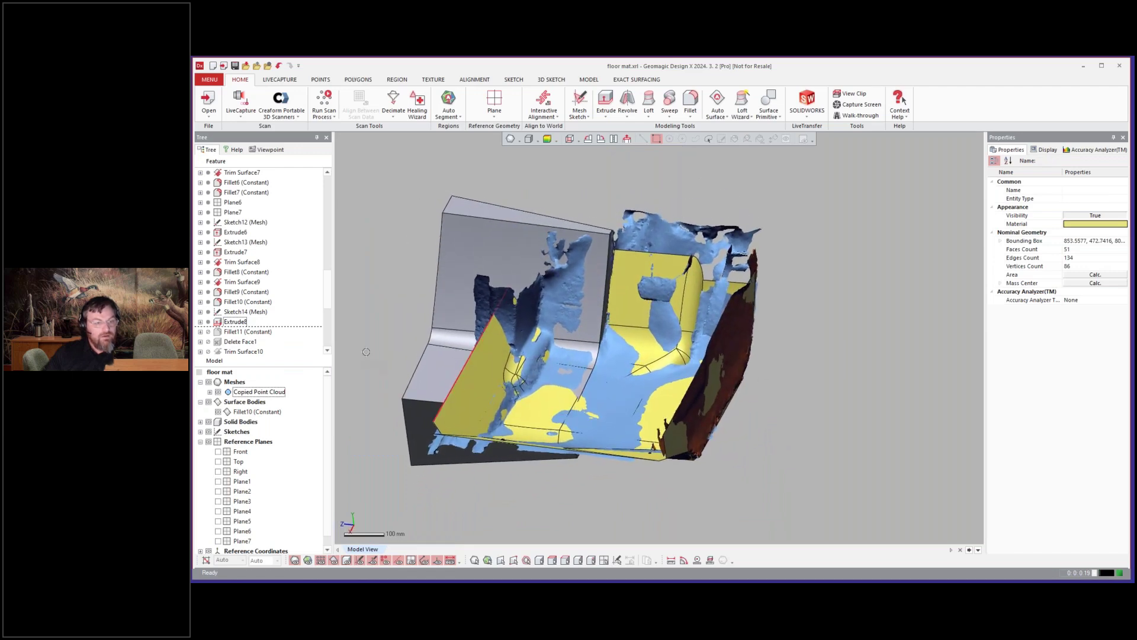
left_click(238, 313)
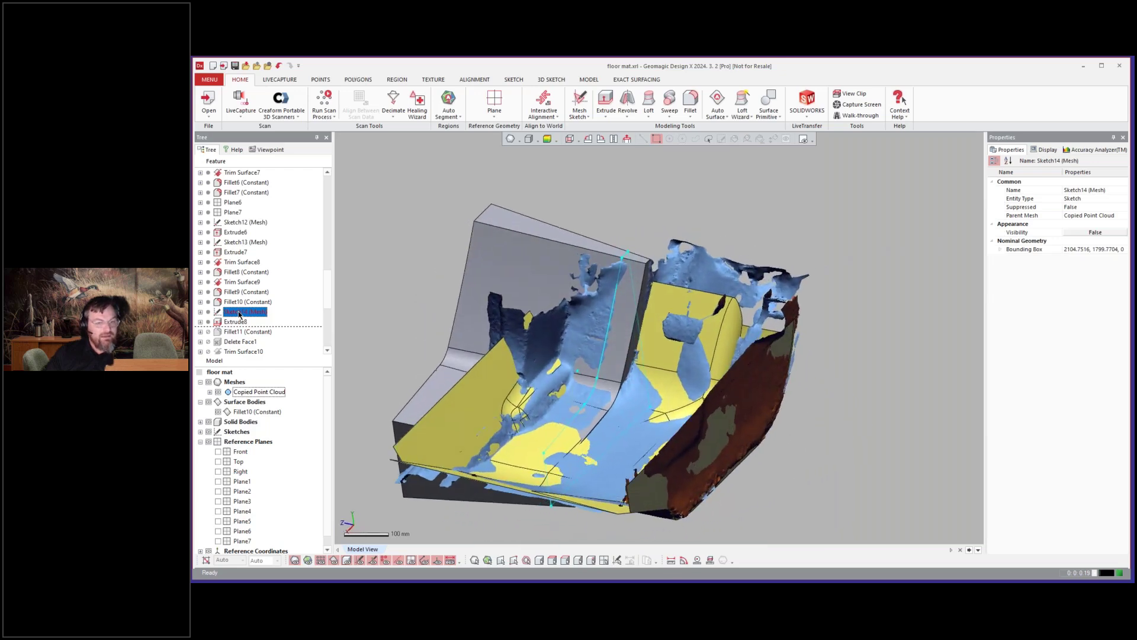
Roll the feature history forward to Fillet11 (Constant) on the extruded solid's edge
left_click(241, 333)
right_click(241, 336)
left_click(291, 338)
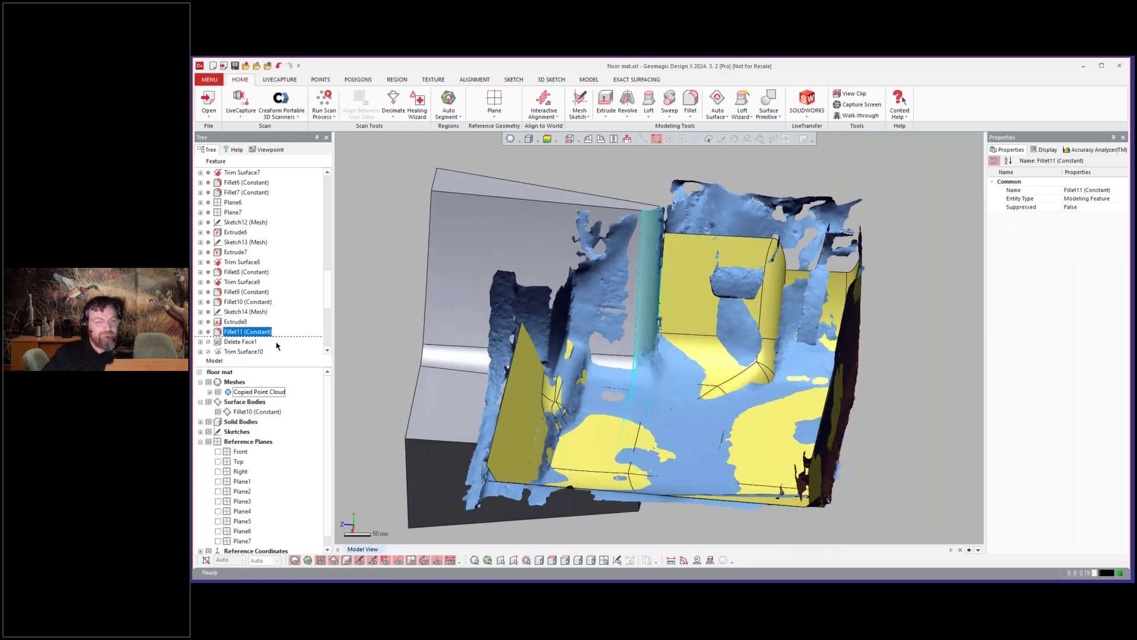
Roll the feature history forward to Delete Face1, hide the mesh, and examine the remaining surfaces
right_click(250, 343)
left_click(296, 345)
left_click(405, 231)
right_click_drag(407, 234, 433, 247)
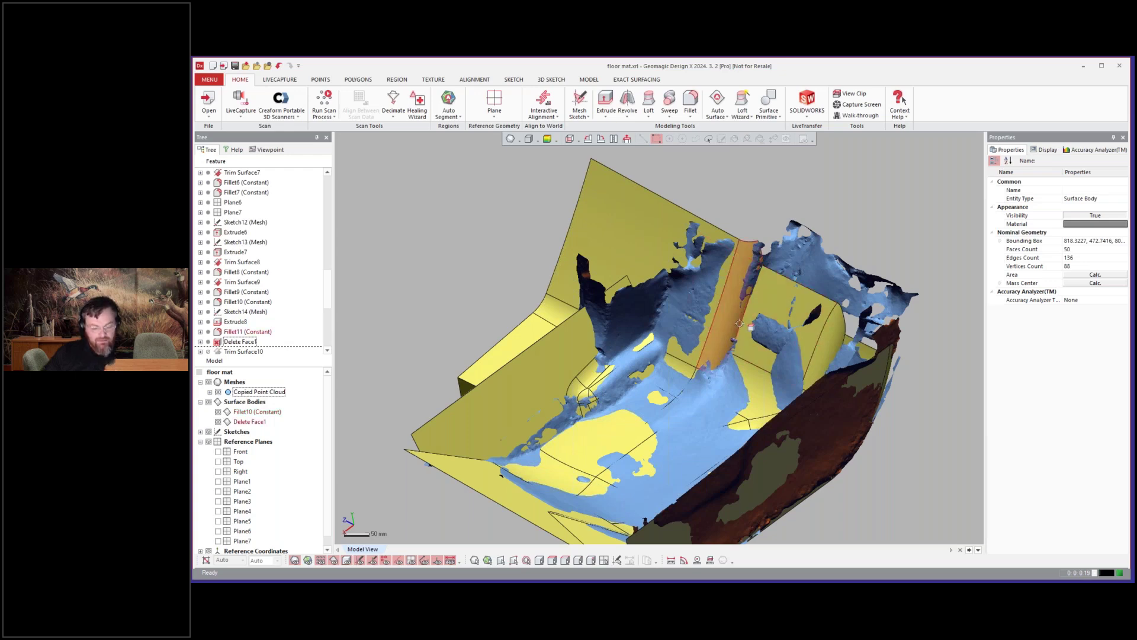
key("ctrl+1")
mouse_move(738, 376)
right_mouse_down()
mouse_move(773, 318)
mouse_move(823, 328)
mouse_move(713, 391)
mouse_move(720, 363)
right_mouse_up()
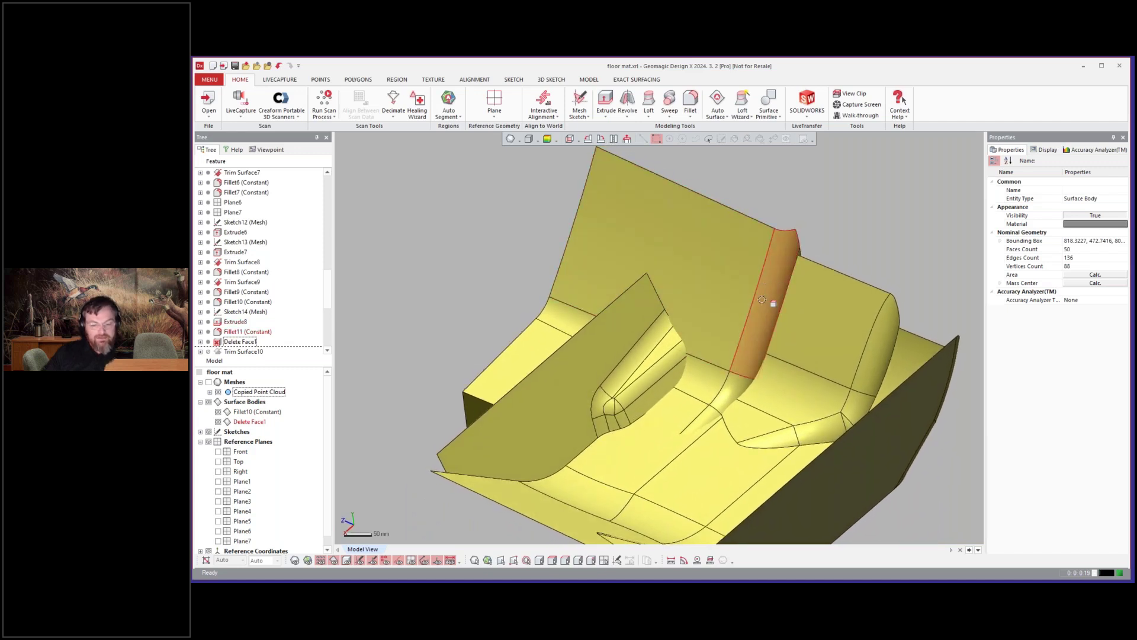
Roll the feature history forward to Trim Surface10 and view the trimmed surfaces
left_click(251, 352)
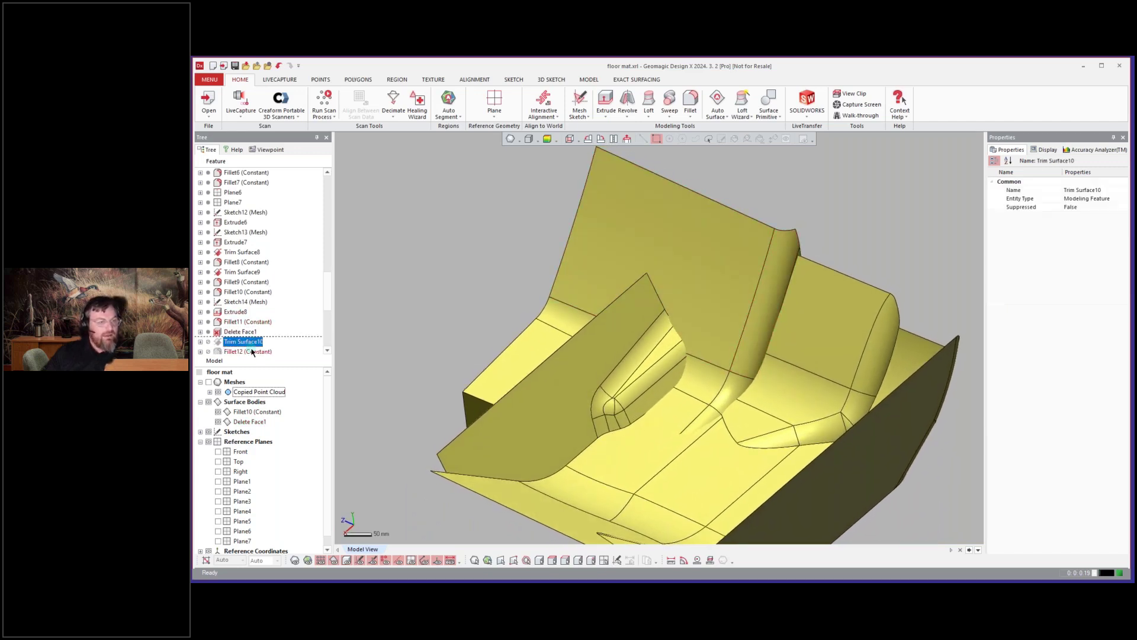
right_click(240, 346)
left_click(270, 349)
right_click_drag(438, 236, 409, 255)
Roll the feature history forward to Fillet16 (Constant), applying the remaining fillets on the trimmed surface body
scroll(255, 329, "down", 1)
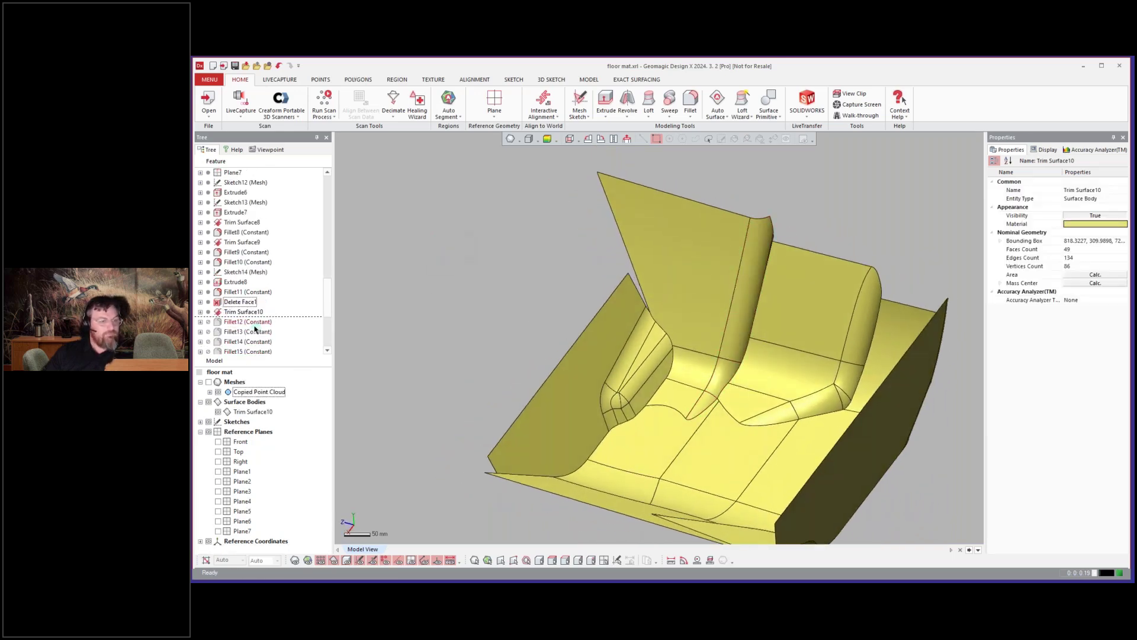
scroll(242, 338, "down", 2)
left_click(239, 303)
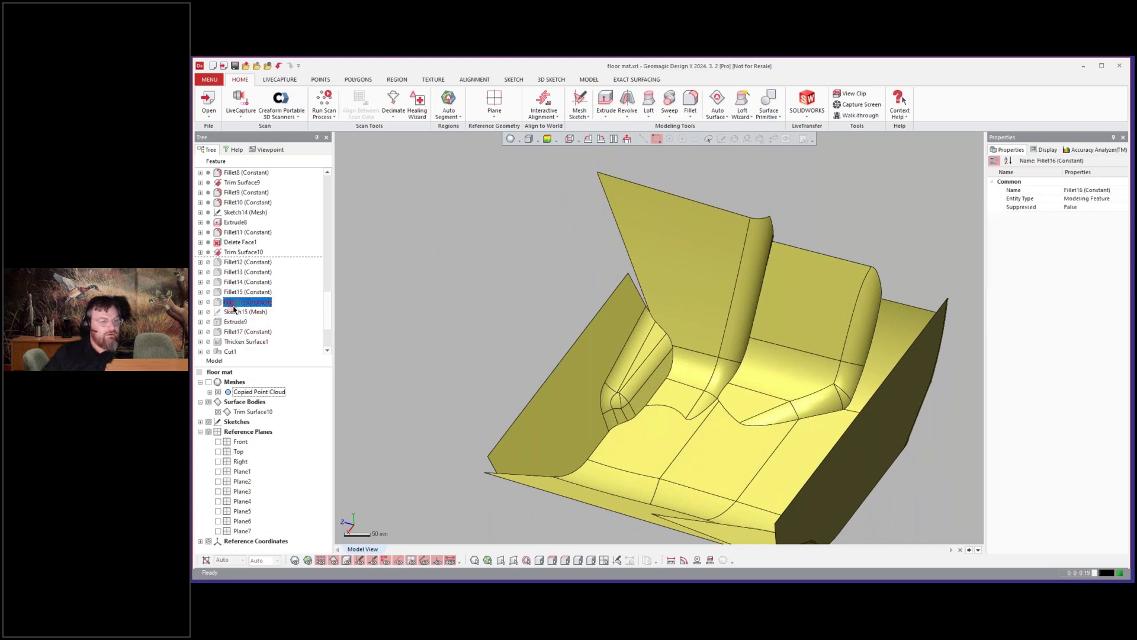
right_click(244, 303)
left_click(251, 309)
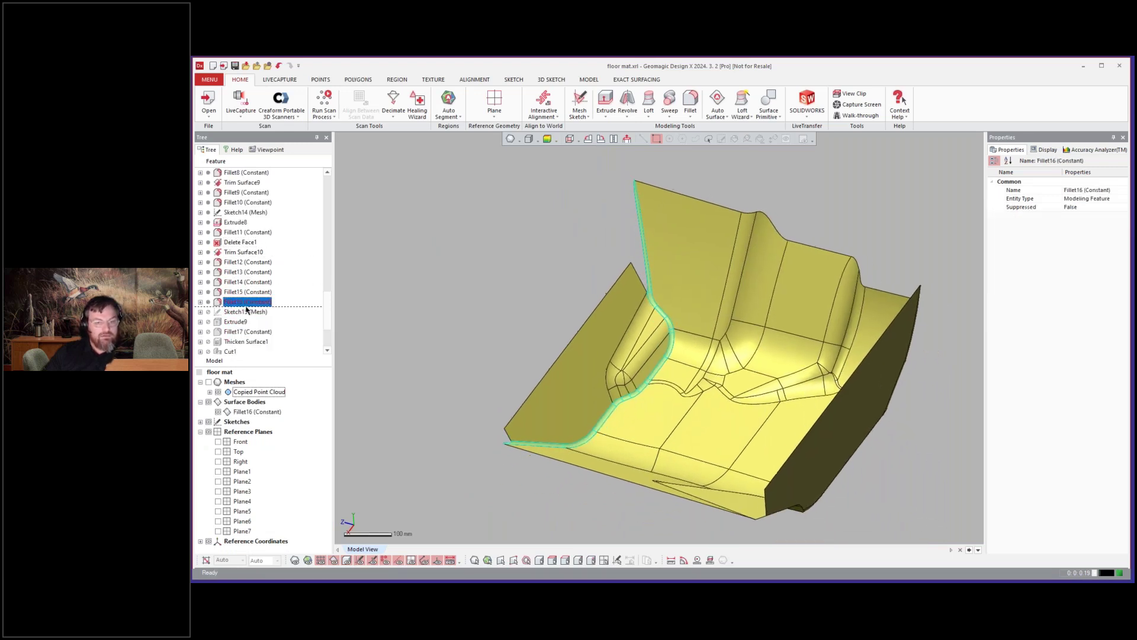
Roll the feature history forward to Extrude9 and on to Fillet17 (Constant), viewing the surface that crosses the mat
right_click(234, 324)
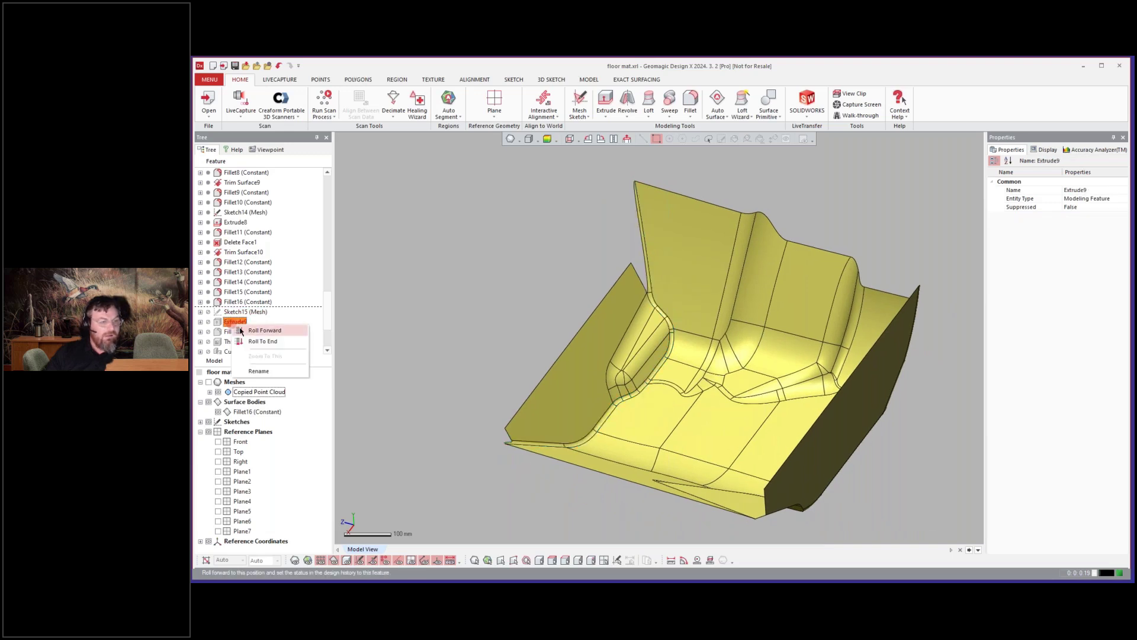
left_click(243, 330)
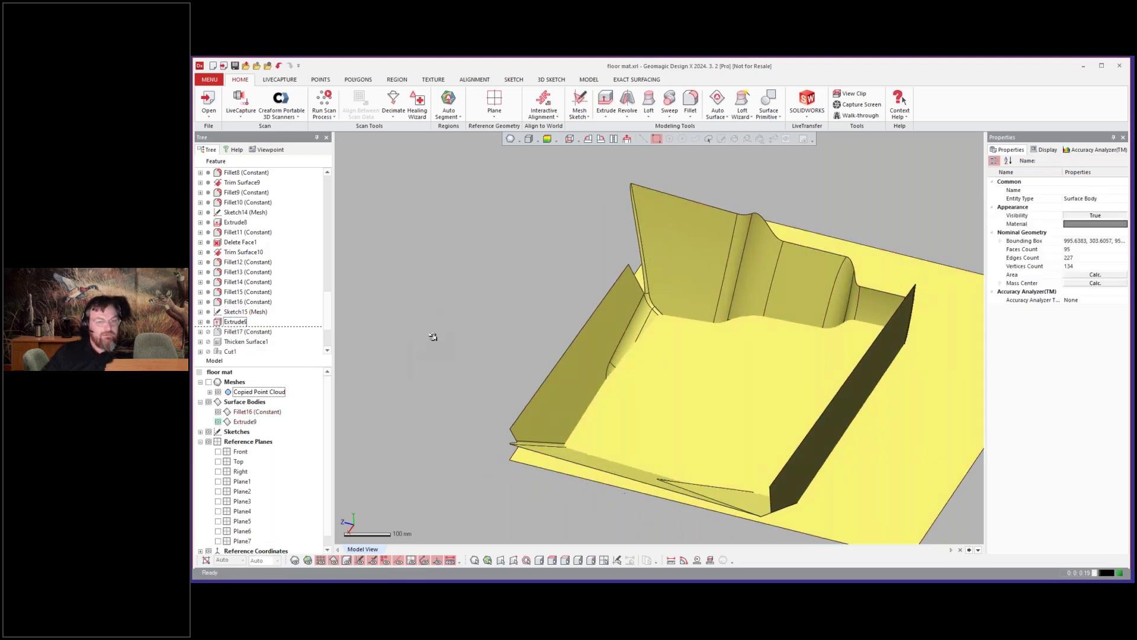
left_click(248, 332)
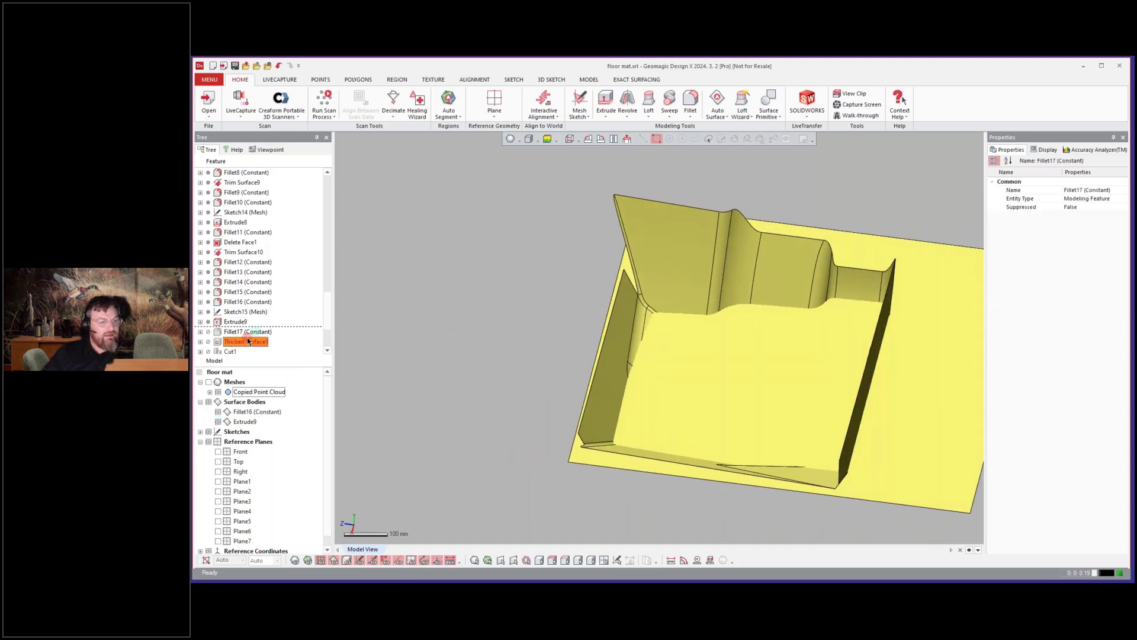
right_click(247, 338)
left_click(235, 332)
right_click(235, 332)
left_click(253, 335)
right_click_drag(668, 446, 832, 348)
Roll the feature history forward to Thicken Surface1 to turn the mat surface into a solid
left_click(241, 342)
right_click(239, 342)
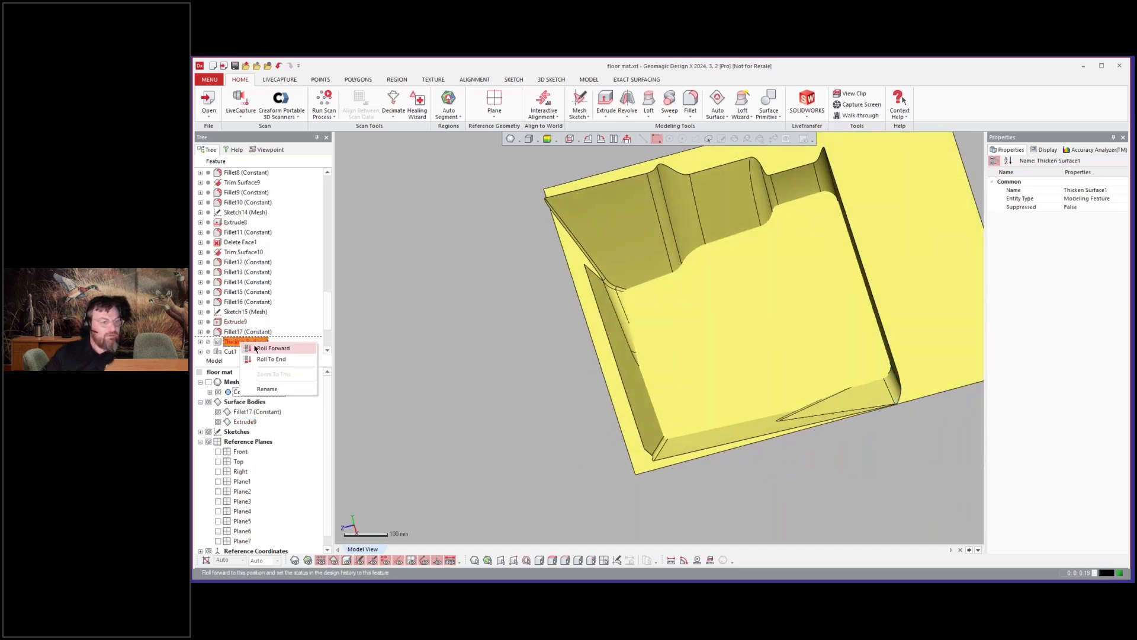
left_click(255, 347)
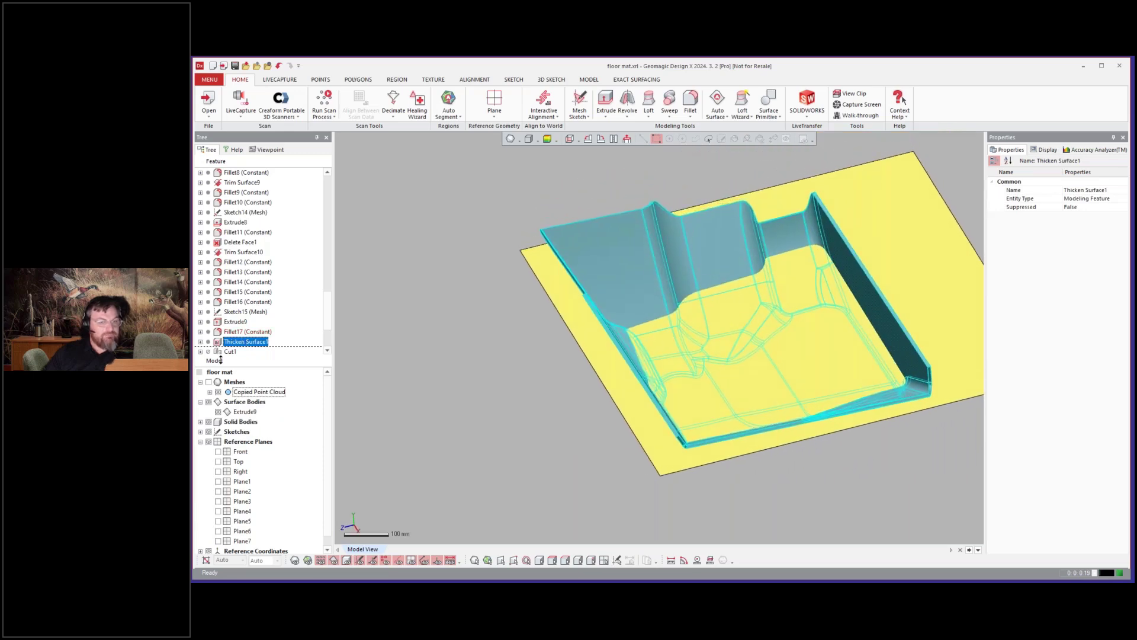
Roll the feature history forward to Cut1, cutting the thickened mat with the extruded surface
left_click(231, 352)
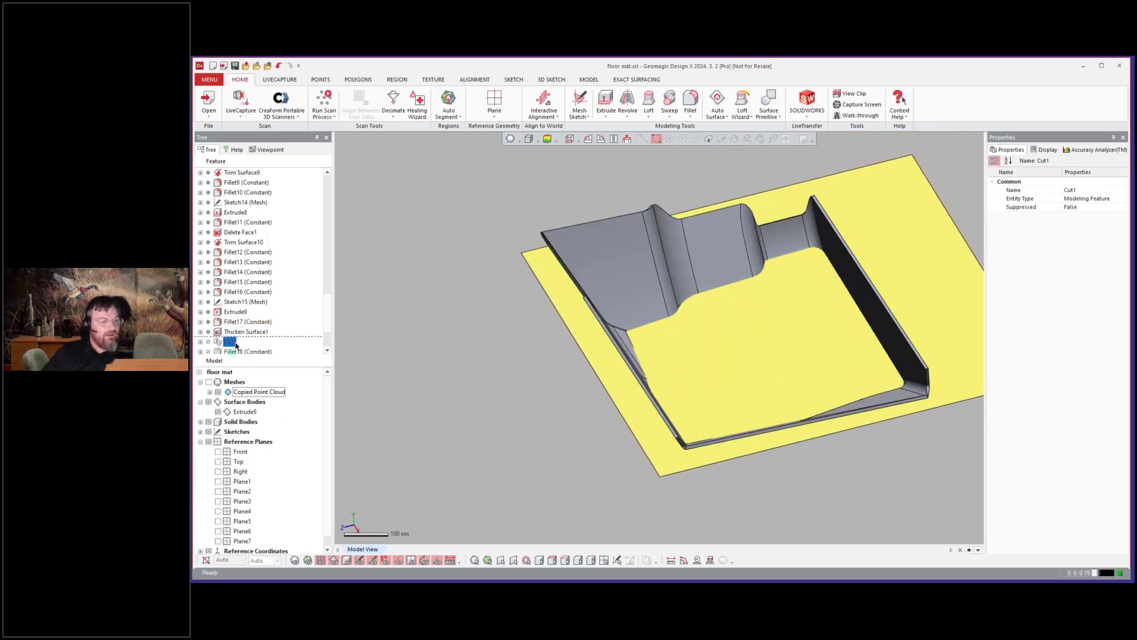
right_click(235, 345)
left_click(260, 349)
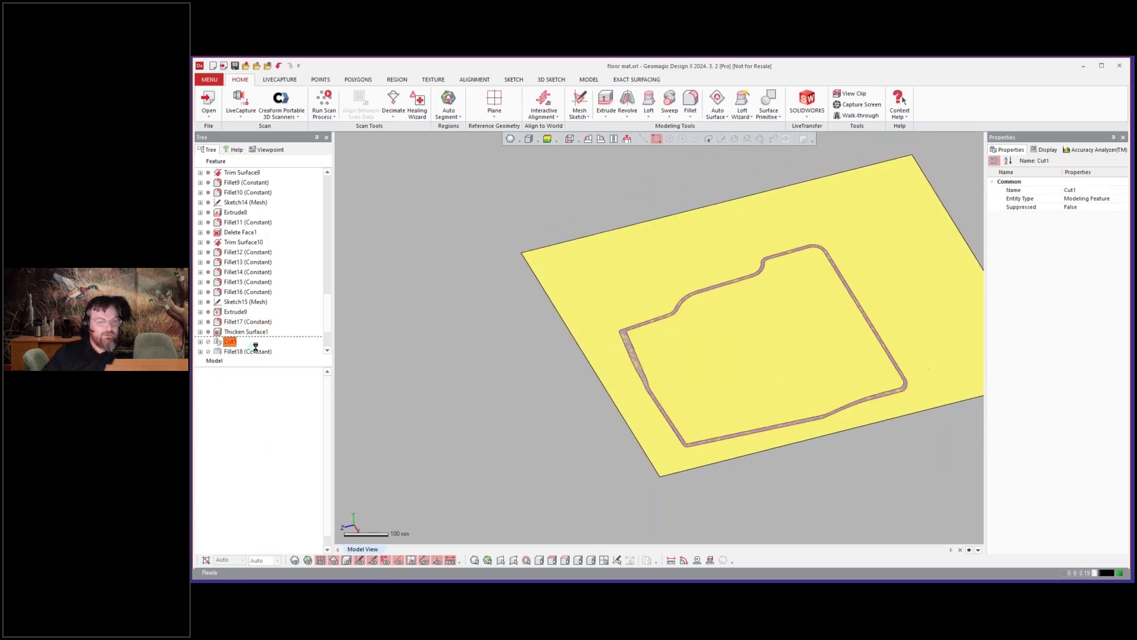
left_click(435, 353)
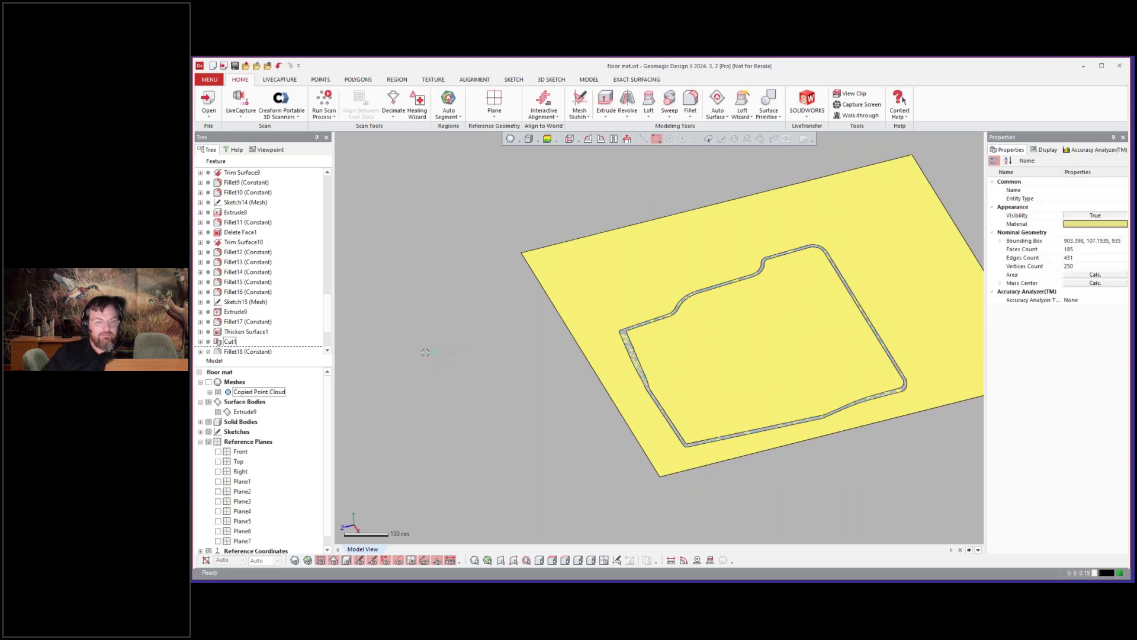
Hide the Extrude9 surface body and examine the cut solid mat from several angles
left_click(218, 412)
right_click_drag(421, 391, 532, 395)
scroll(531, 395, "up", 6)
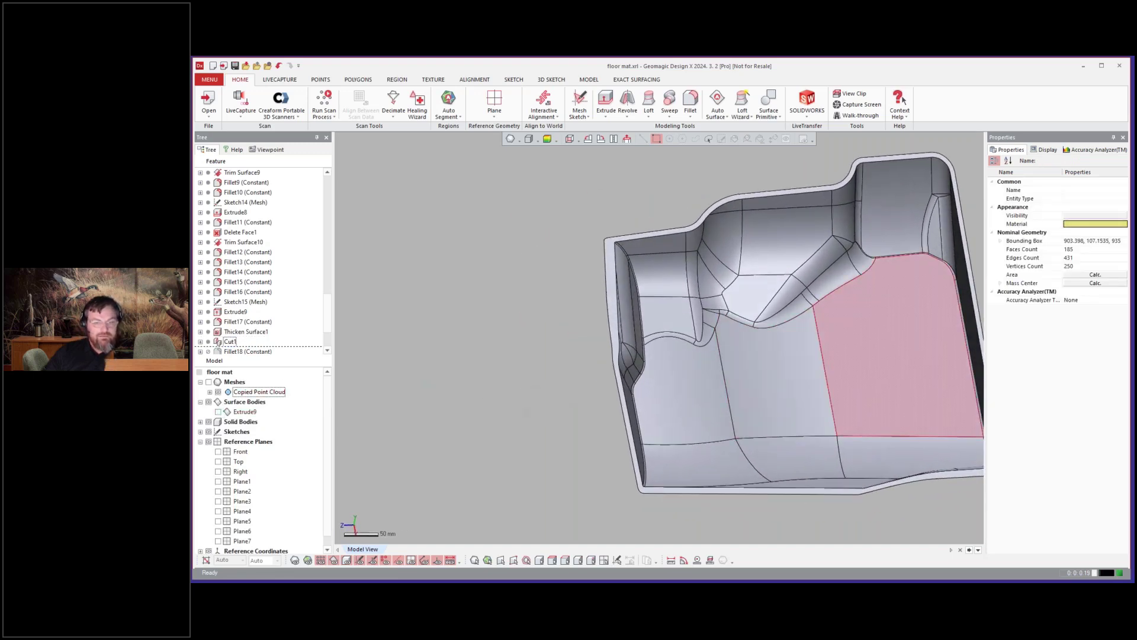
right_click_drag(799, 379, 703, 323)
scroll(764, 322, "down", 2)
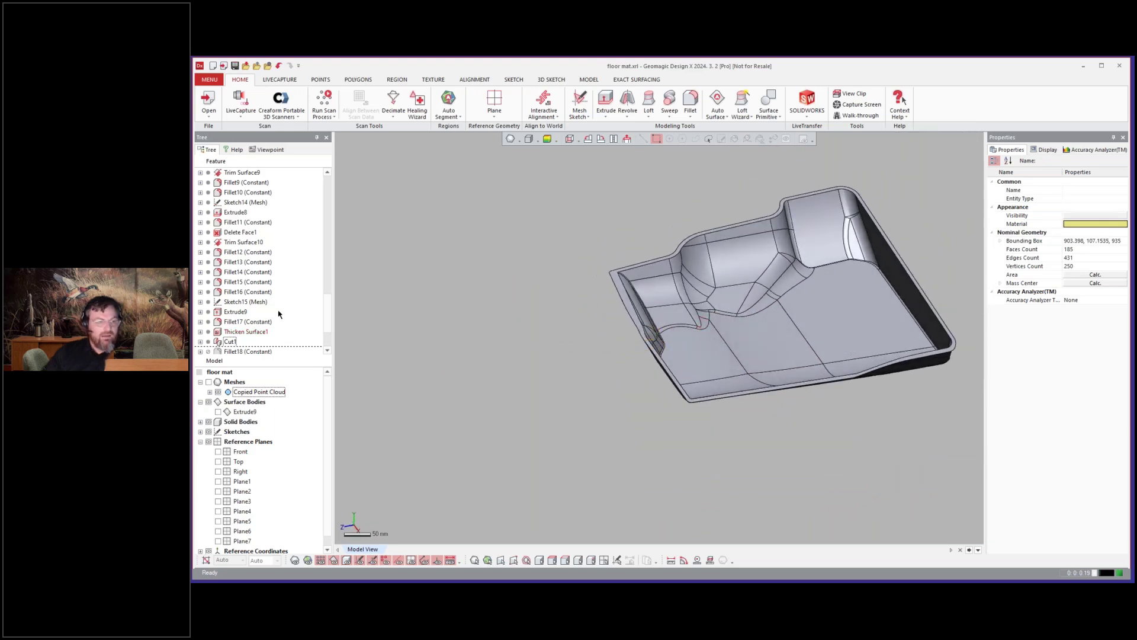
scroll(278, 314, "down", 2)
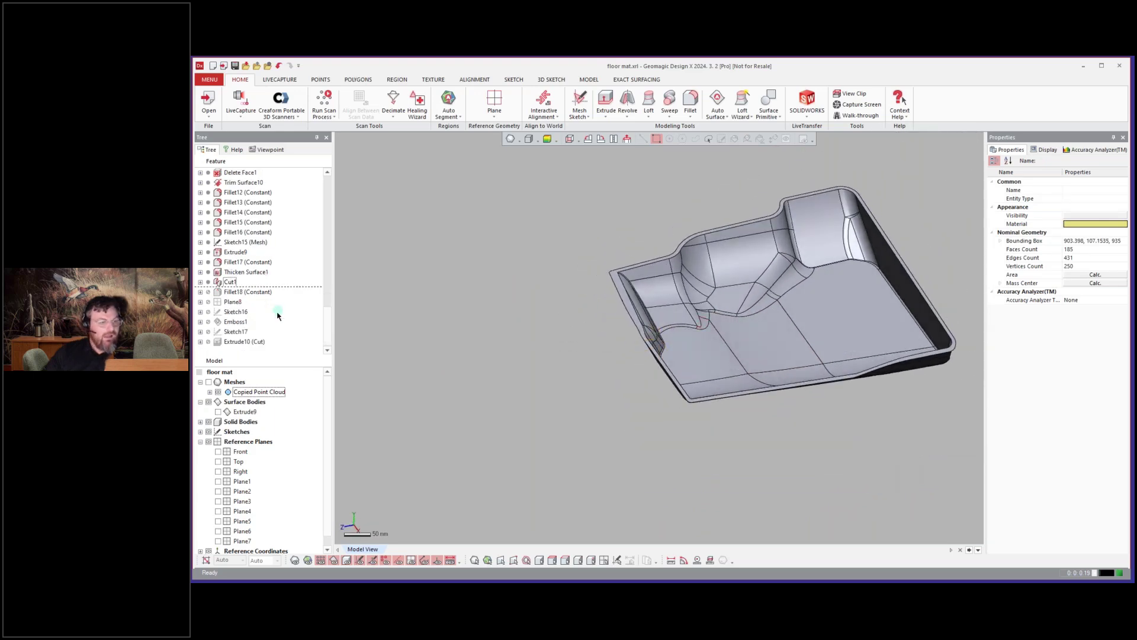
Roll the feature history forward to Fillet18 (Constant), rounding the rim of the solid mat
left_click(238, 294)
right_click(238, 293)
left_click(249, 297)
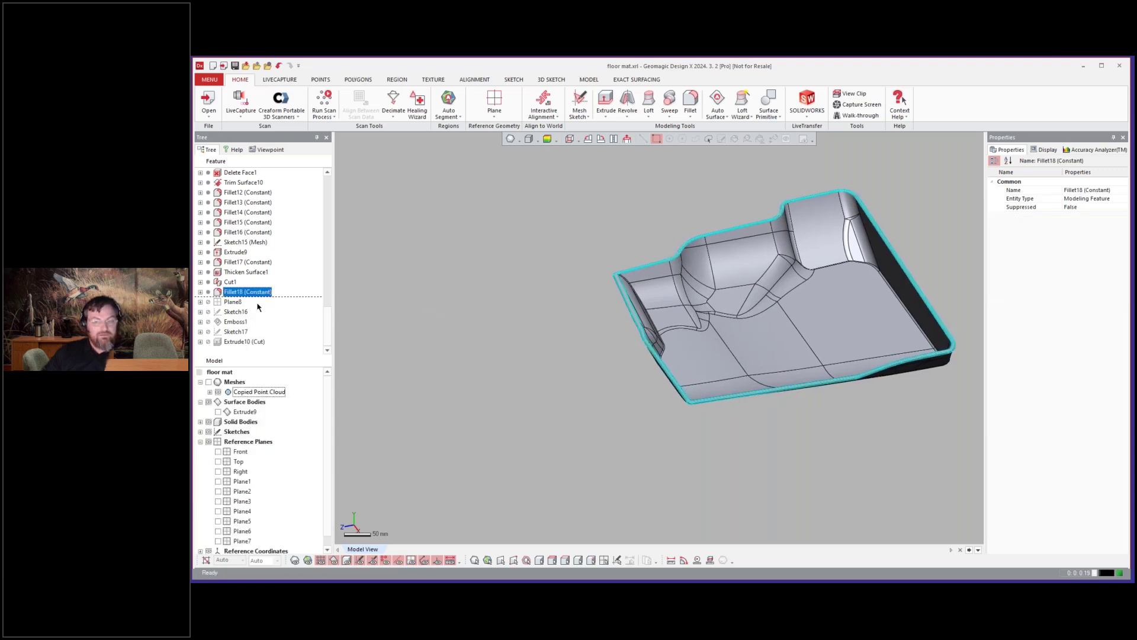
Roll the feature history forward to Emboss1, adding the raised rib pattern to the mat floor
left_click(234, 322)
right_click(236, 322)
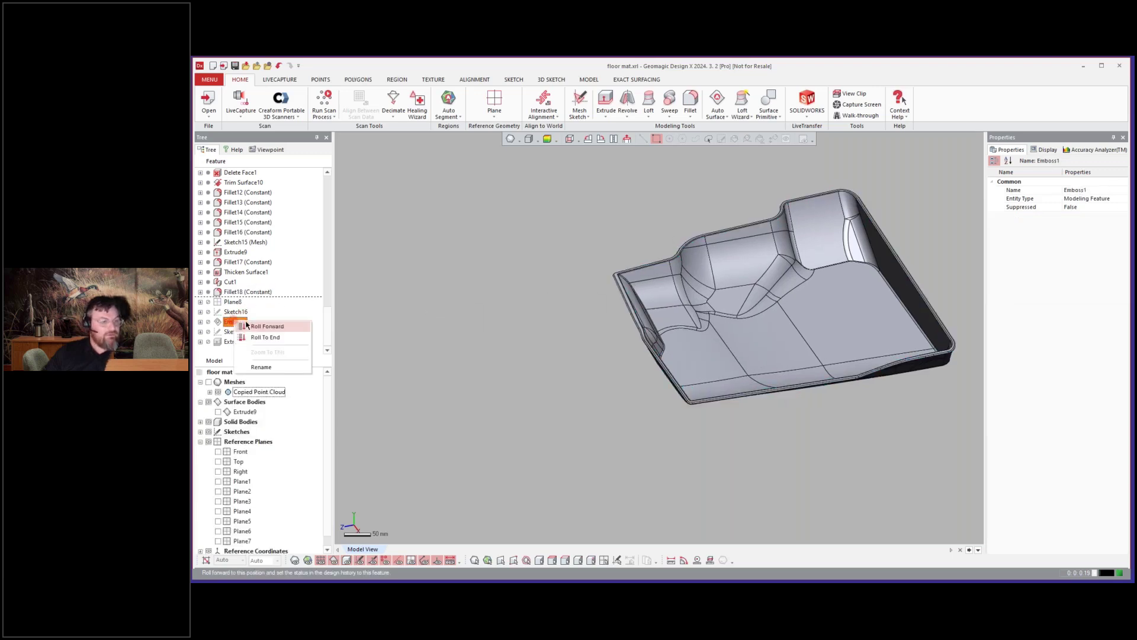
left_click(259, 326)
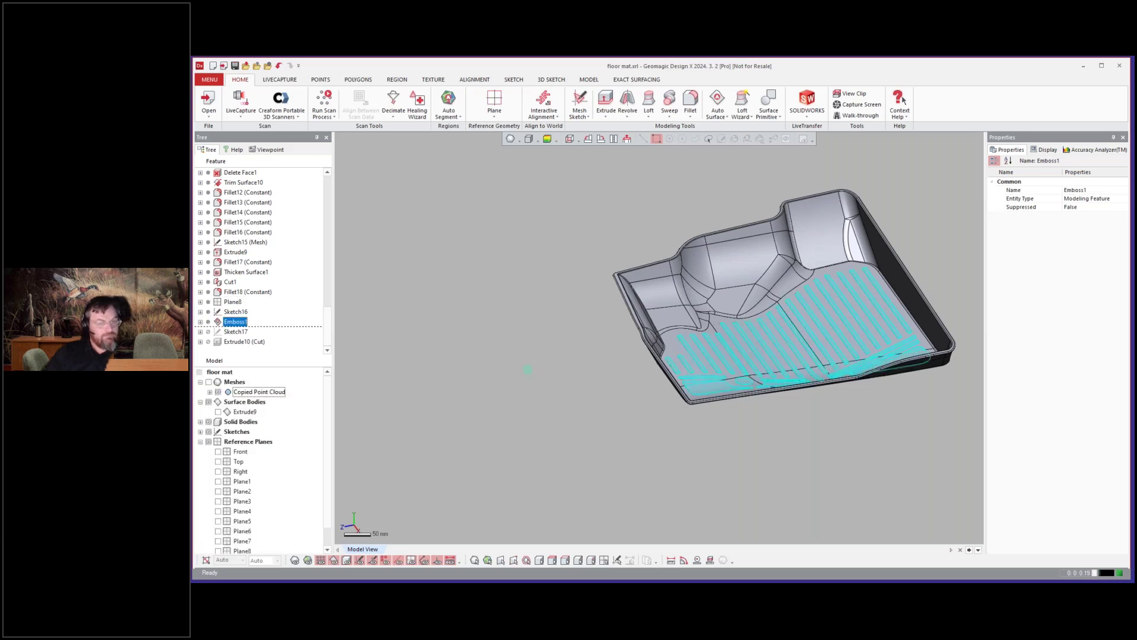
left_click(527, 370)
right_click_drag(647, 368, 644, 396)
scroll(376, 350, "up", 3)
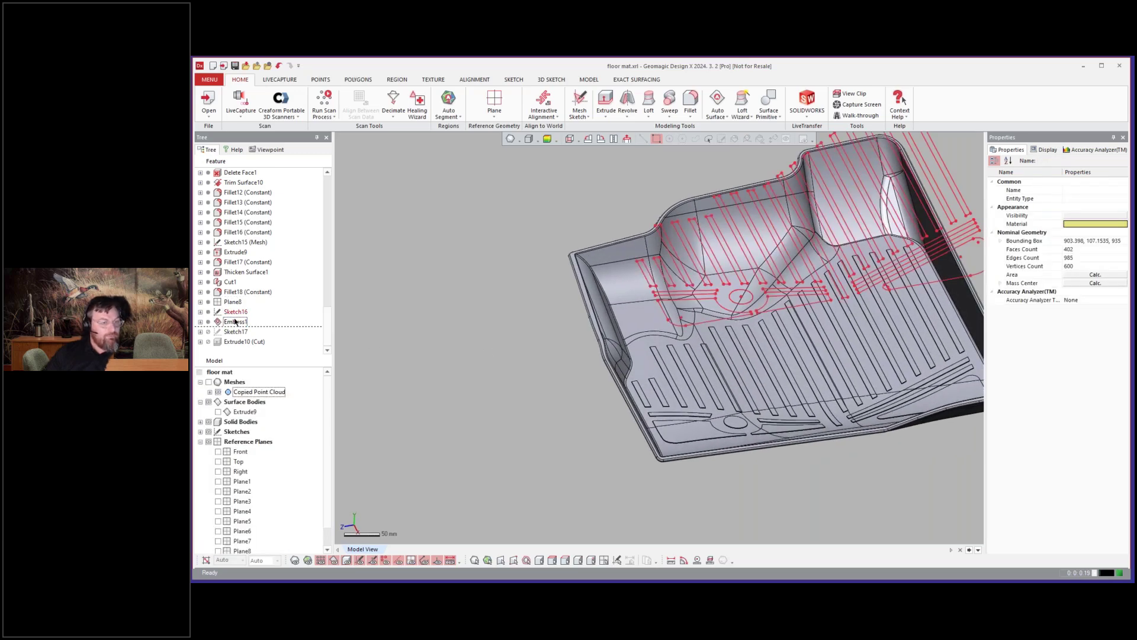
Open Sketch16 for editing, examine its rib and circle profiles square to the sketch plane, and leave the sketch
left_click(238, 313)
right_click(237, 317)
left_click(260, 321)
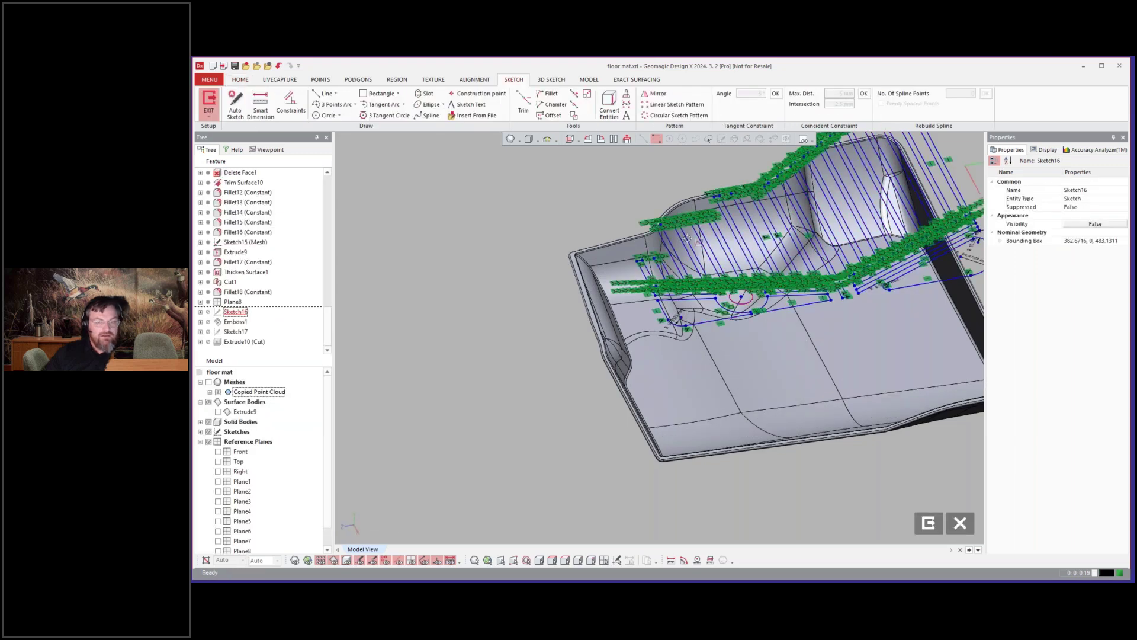
left_click(624, 139)
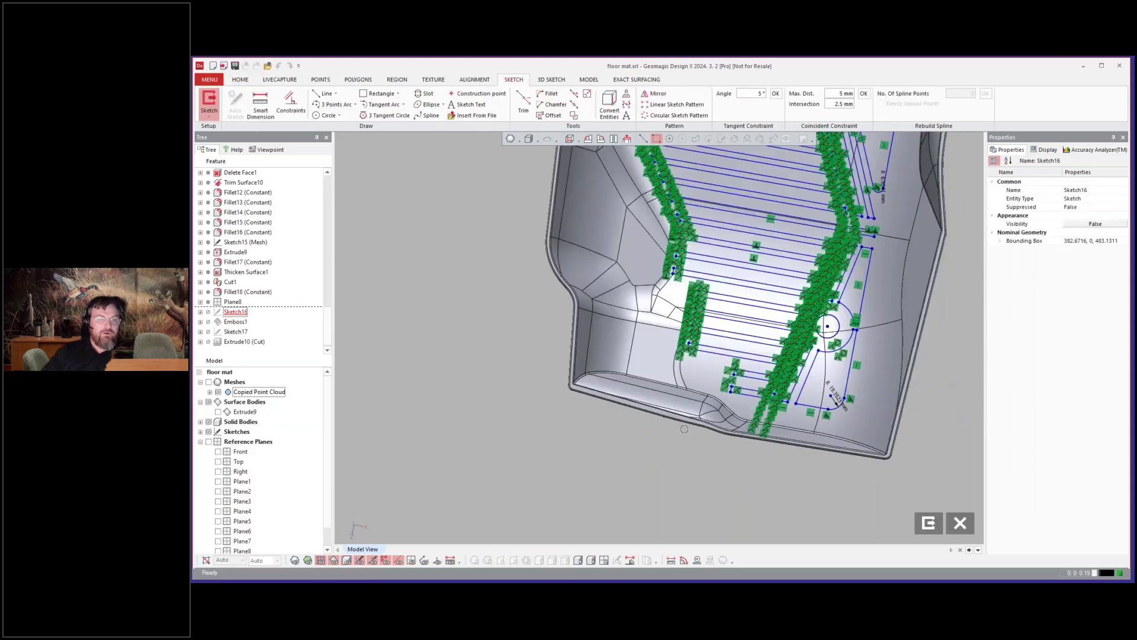
scroll(678, 223, "up", 3)
scroll(678, 223, "down", 4)
scroll(796, 385, "up", 6)
scroll(796, 385, "down", 5)
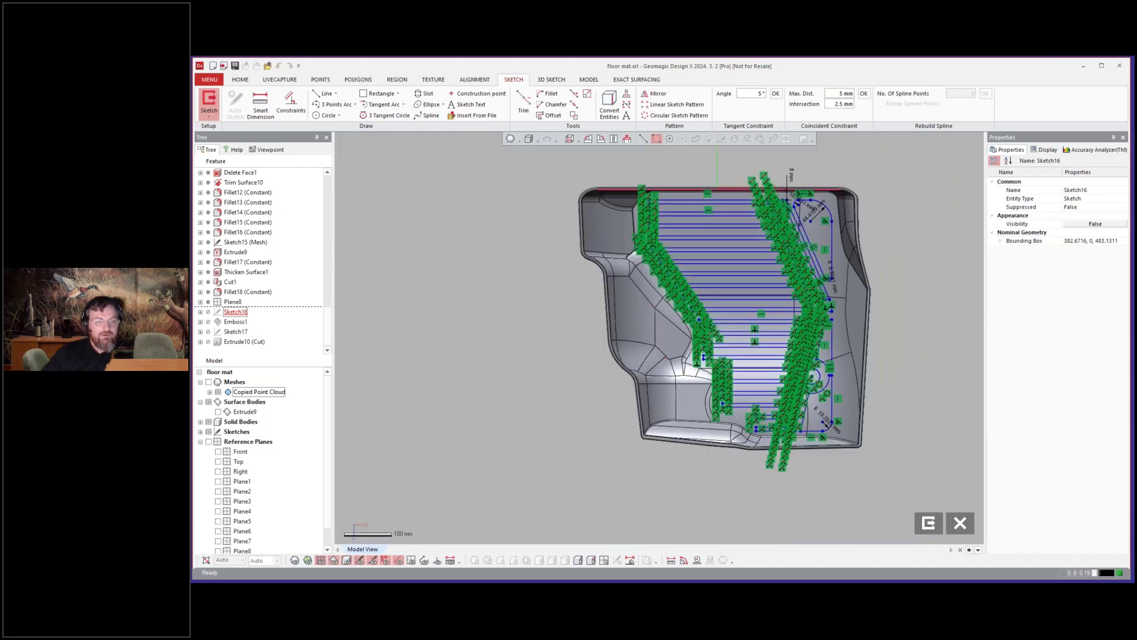
left_click(602, 140)
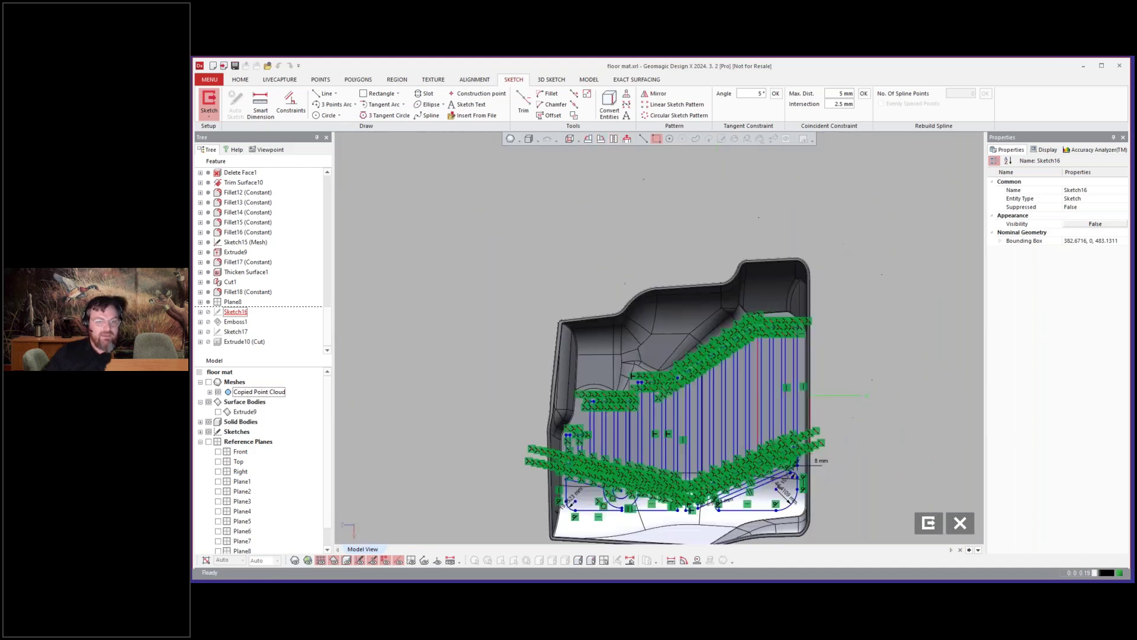
scroll(591, 394, "up", 5)
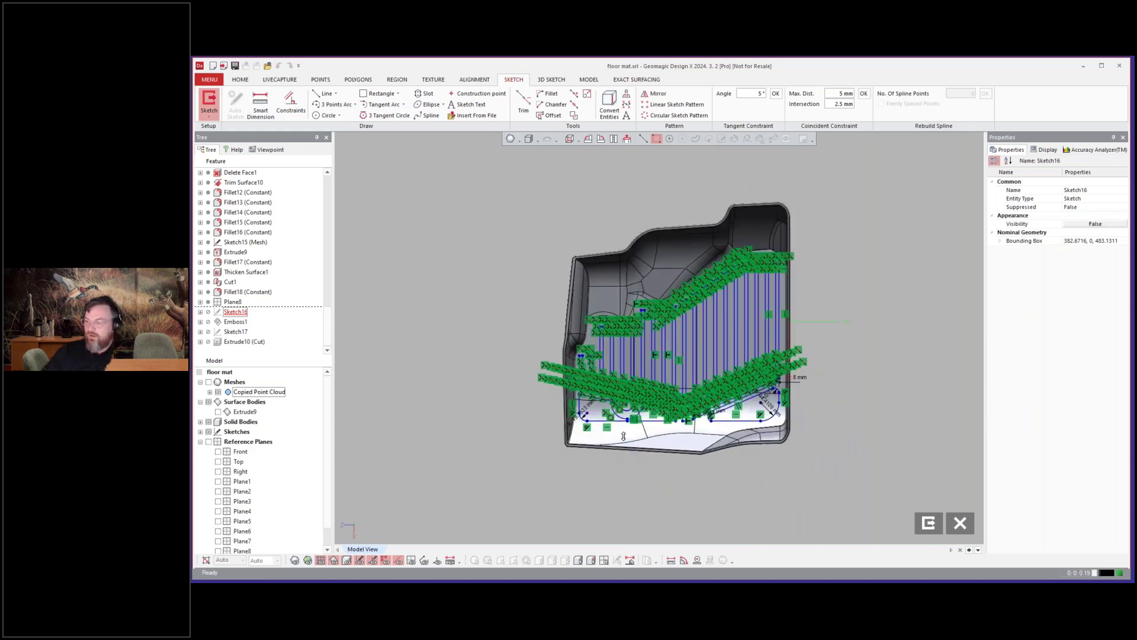
scroll(591, 393, "up", 4)
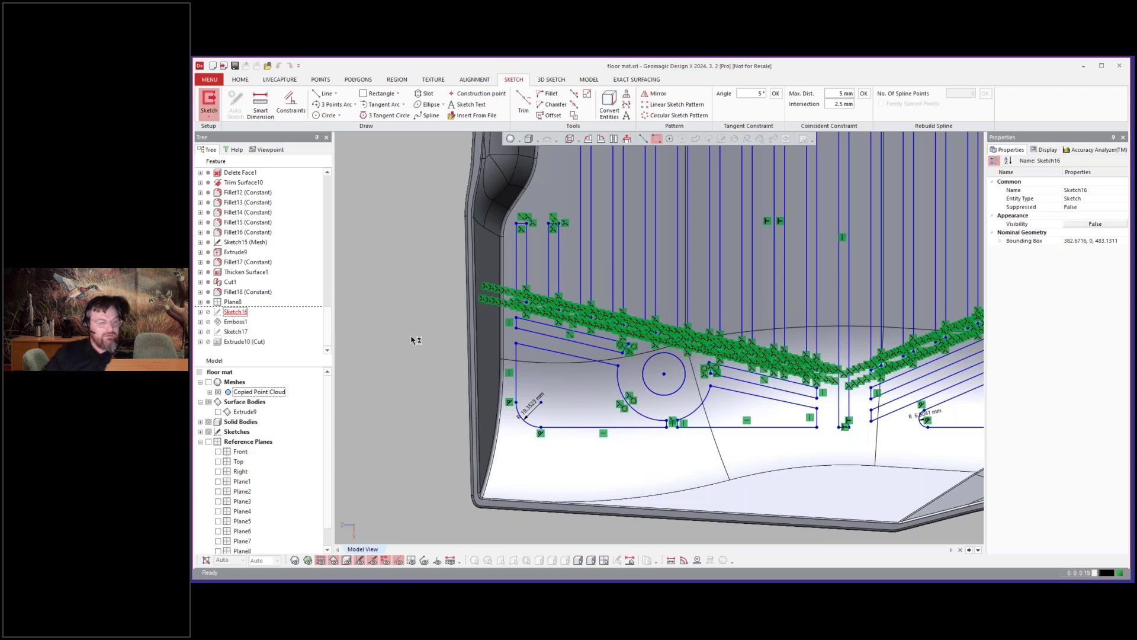
key("Escape")
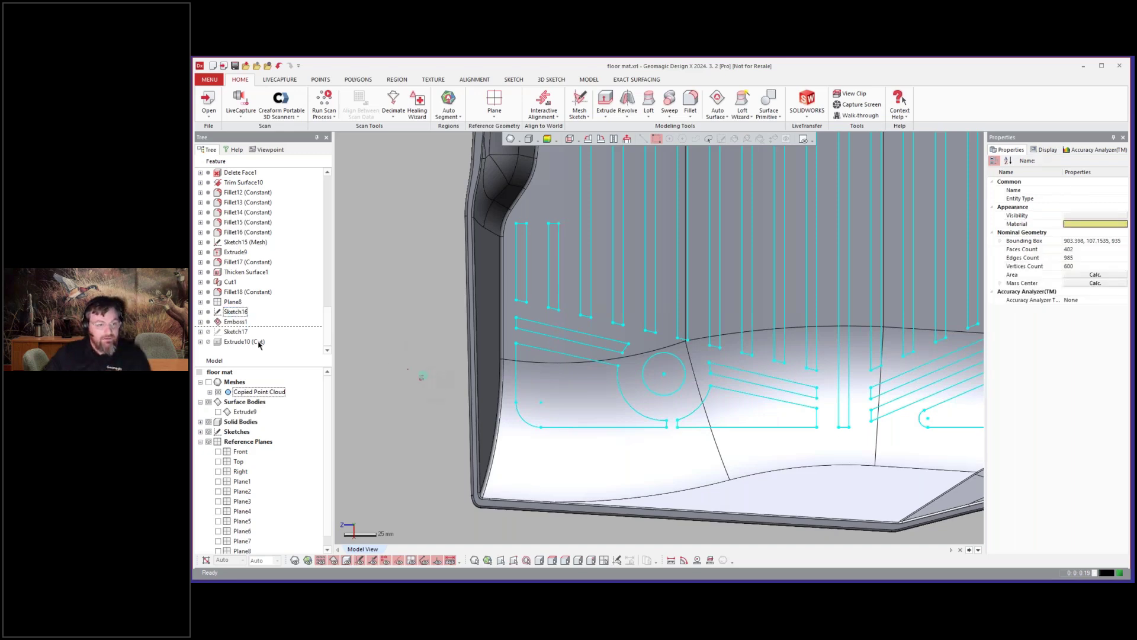
Open the Emboss1 definition, review its profile, target, depth and side wall settings from an angled view, and cancel
left_click(231, 322)
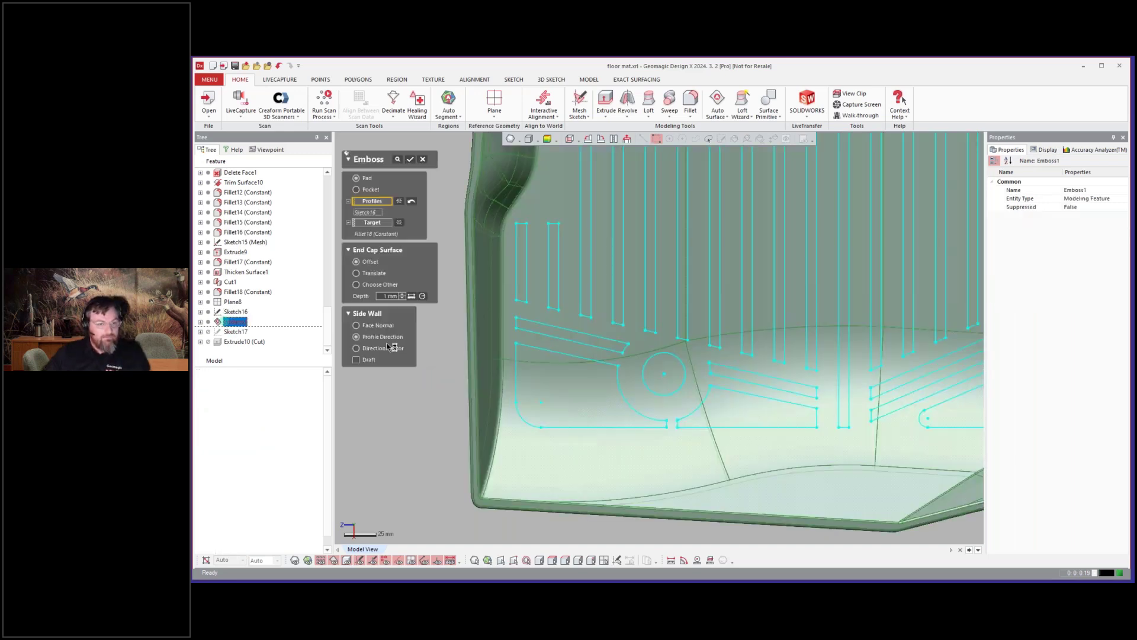
scroll(573, 385, "down", 3)
right_click_drag(574, 385, 542, 337)
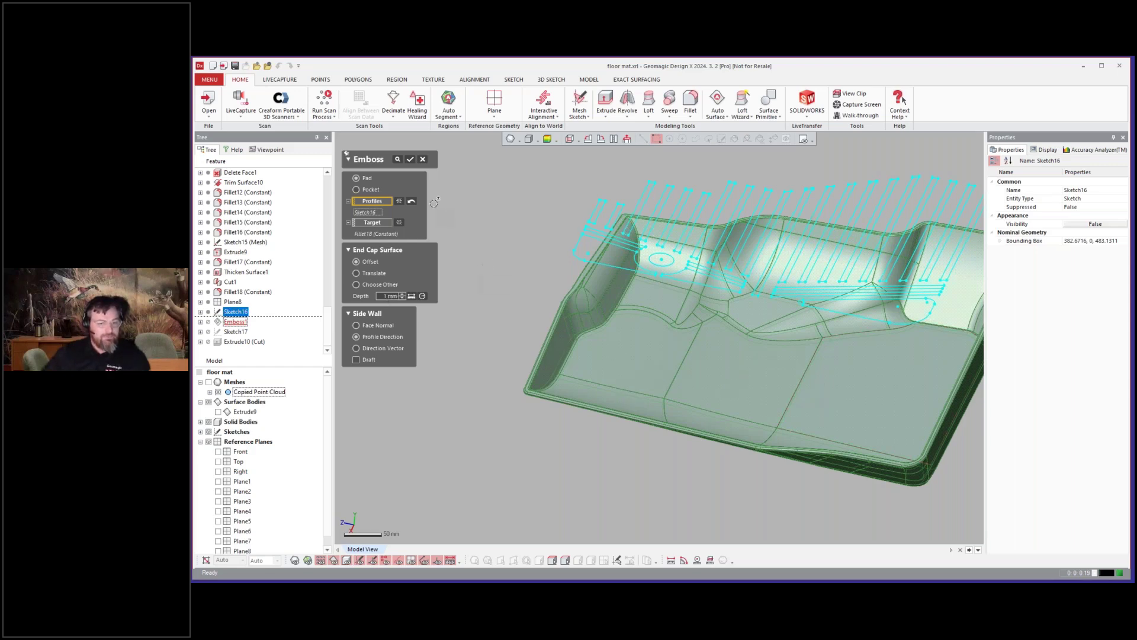
left_click(421, 160)
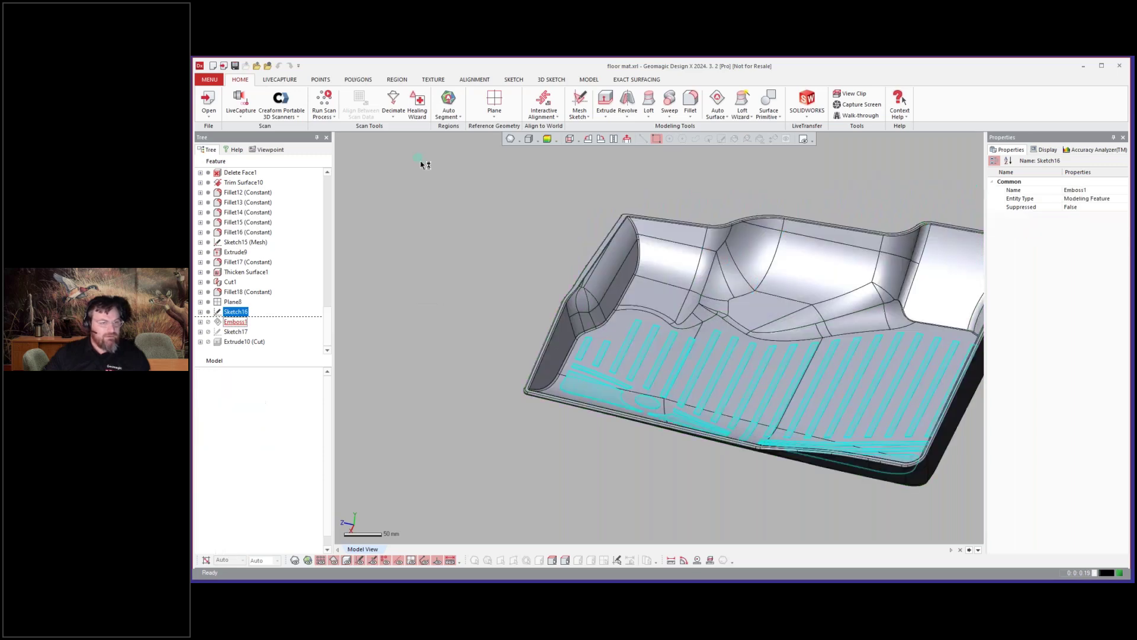
Examine the embossed ribs on the mat floor up close and from several angles
left_click(507, 293)
scroll(643, 335, "up", 10)
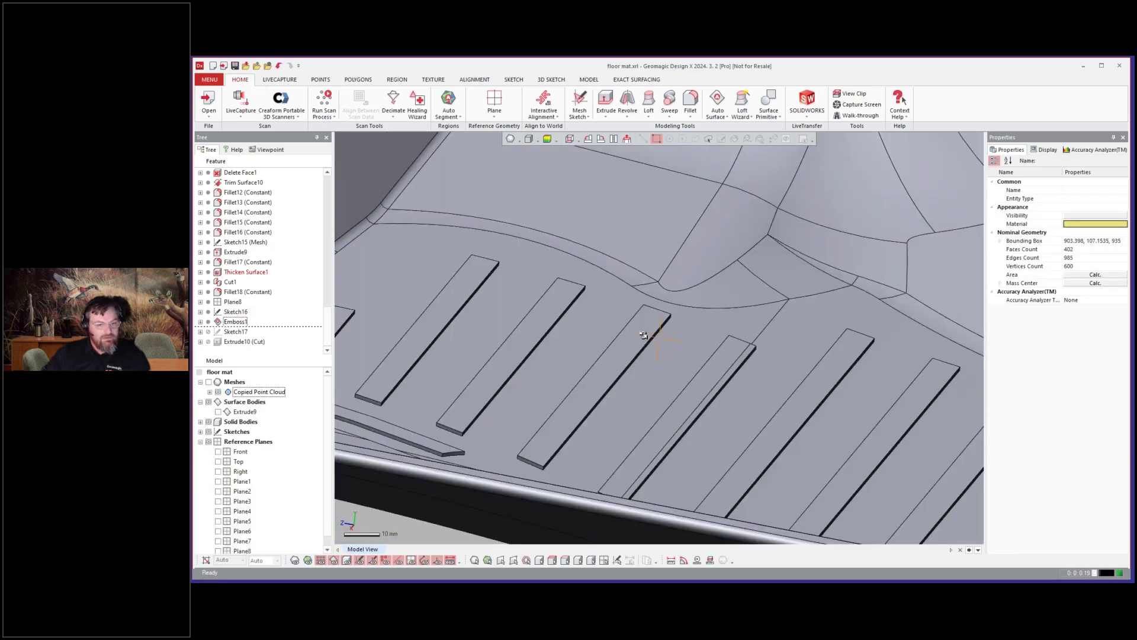
right_click_drag(643, 335, 933, 349)
scroll(612, 379, "down", 6)
scroll(850, 401, "down", 3)
scroll(851, 401, "up", 2)
right_click_drag(689, 311, 670, 310)
scroll(690, 311, "down", 2)
scroll(890, 279, "up", 1)
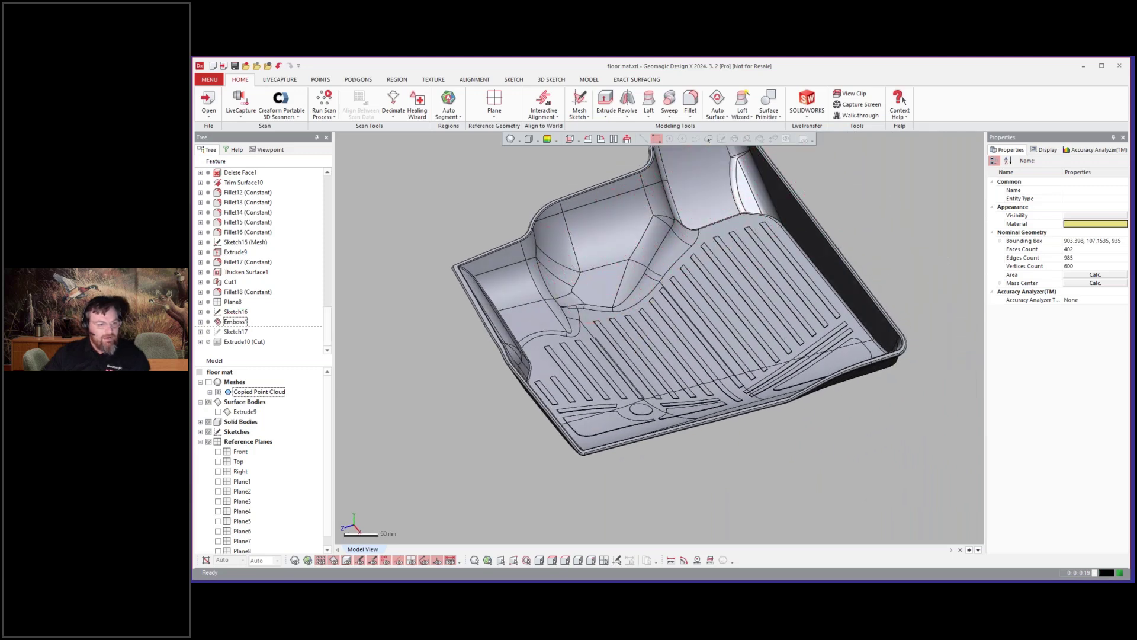
scroll(639, 371, "up", 3)
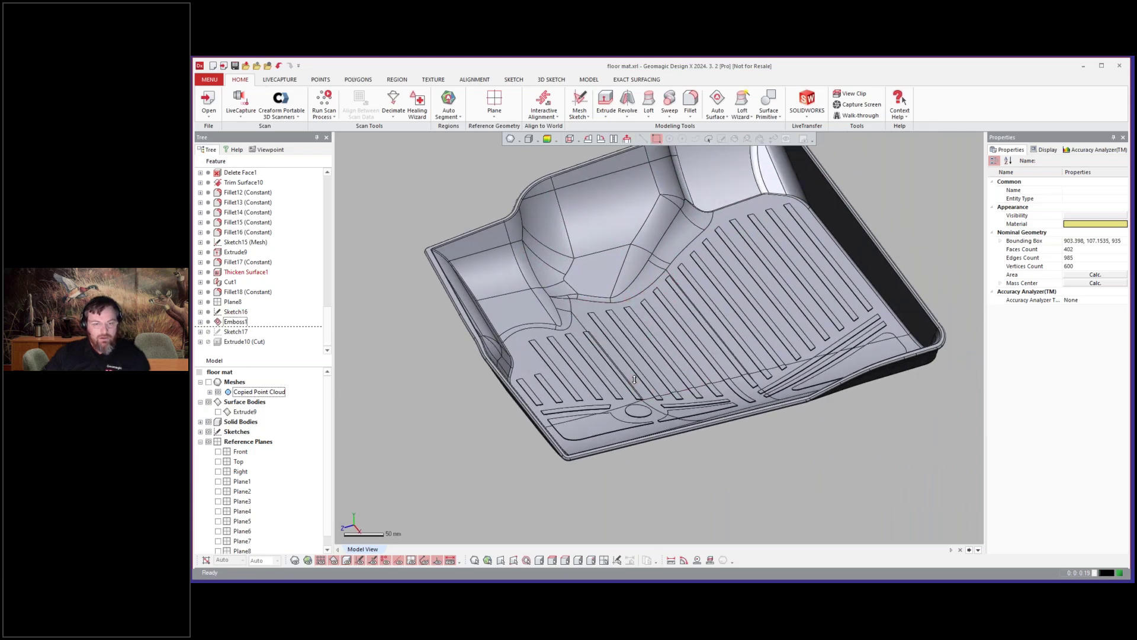
right_click_drag(639, 372, 642, 382)
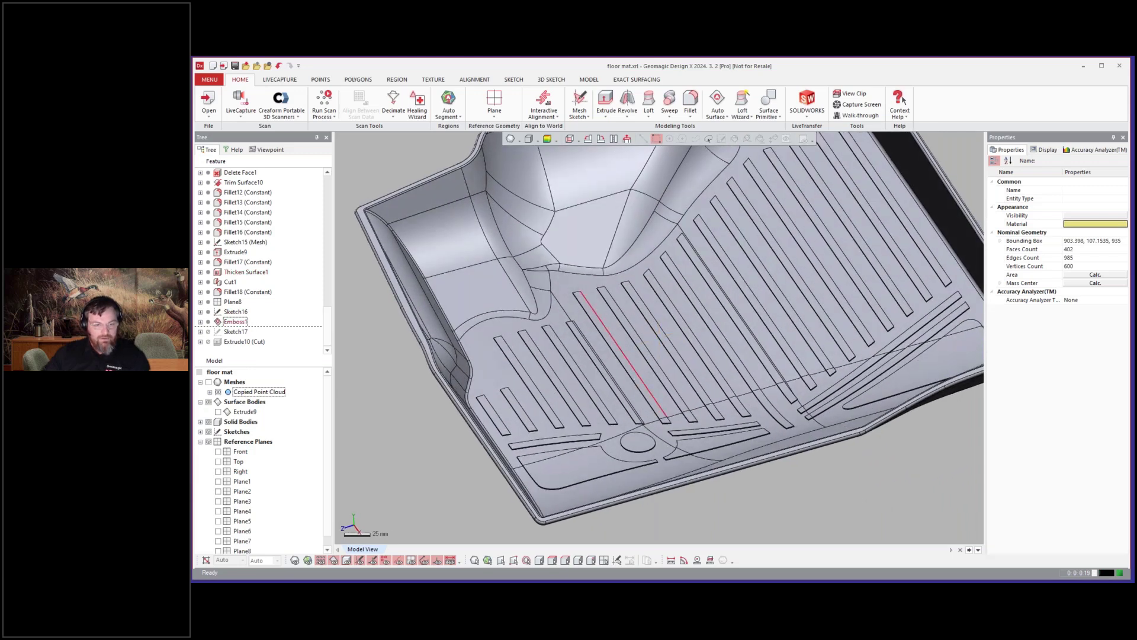
Roll the feature history forward to Extrude10 (Cut), cutting the round hole through the mat floor
left_click(244, 342)
right_click(243, 343)
left_click(259, 350)
left_click(806, 499)
scroll(714, 481, "down", 4)
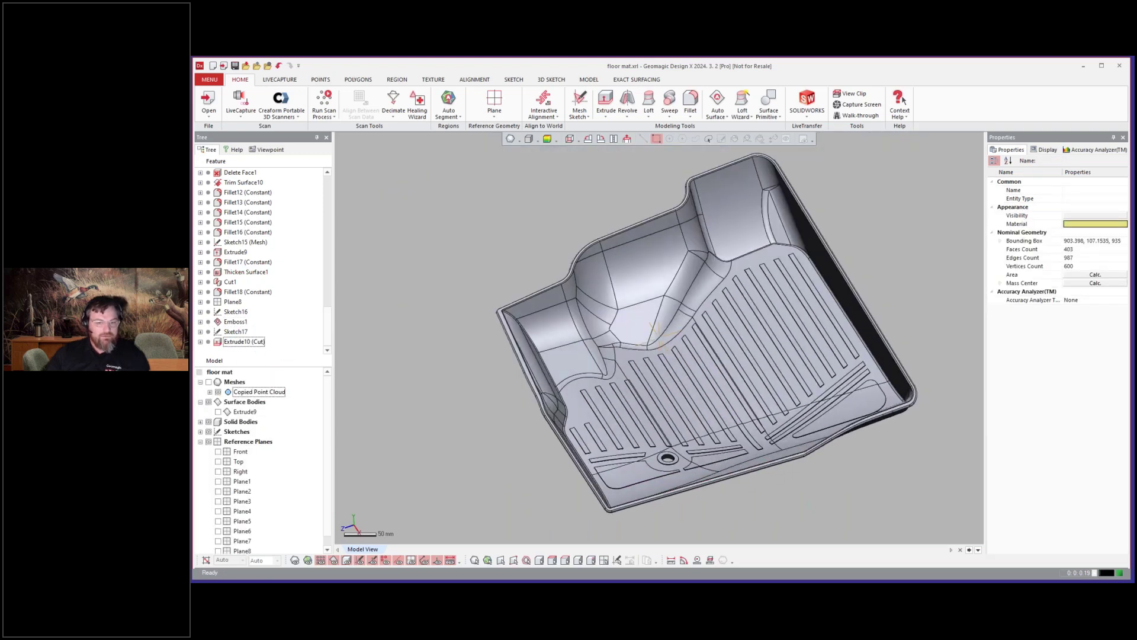
Examine the round cut hole and the finished floor mat solid from several angles
right_click_drag(707, 473, 672, 513)
scroll(671, 514, "up", 1)
scroll(672, 514, "up", 3)
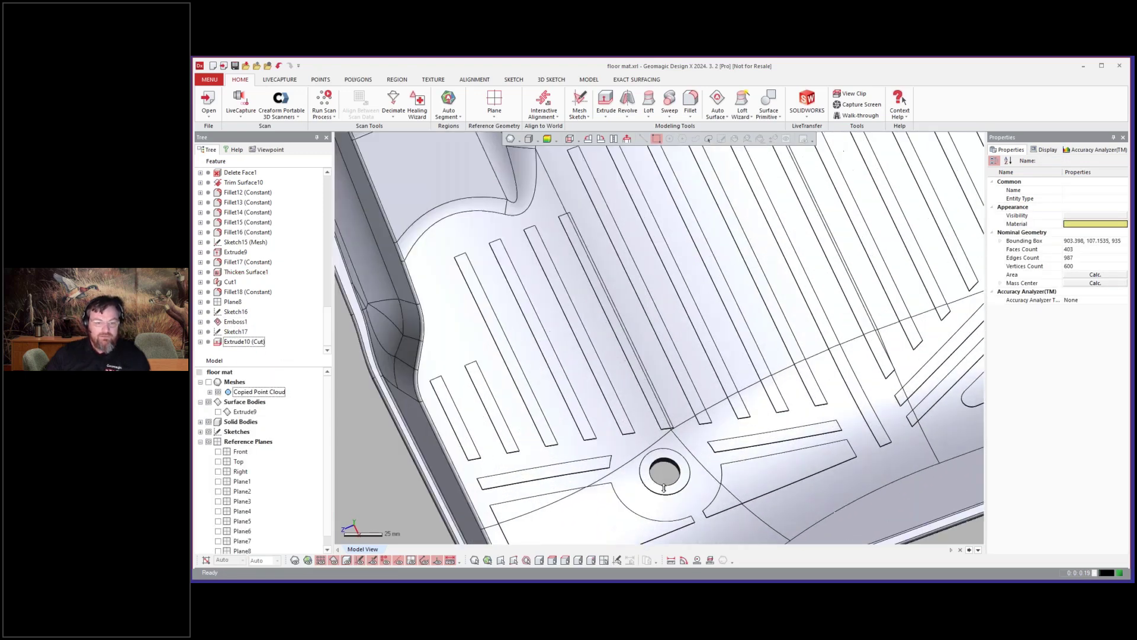
scroll(672, 514, "down", 2)
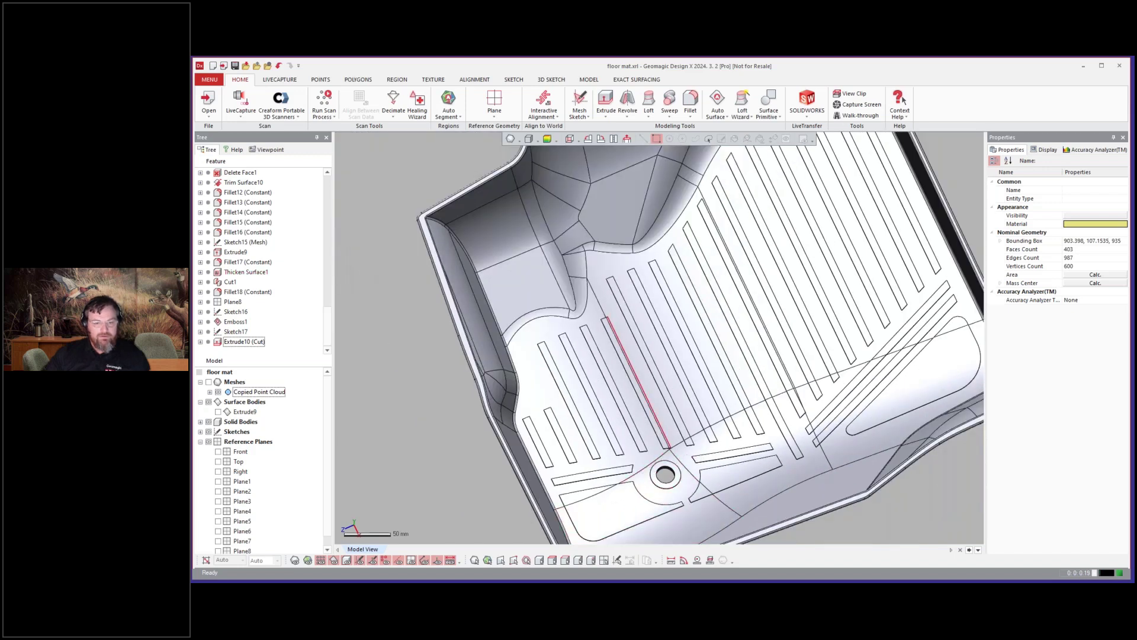
right_click_drag(639, 372, 708, 311)
scroll(714, 296, "down", 2)
scroll(714, 320, "down", 2)
scroll(714, 320, "up", 2)
right_click_drag(638, 332, 710, 355)
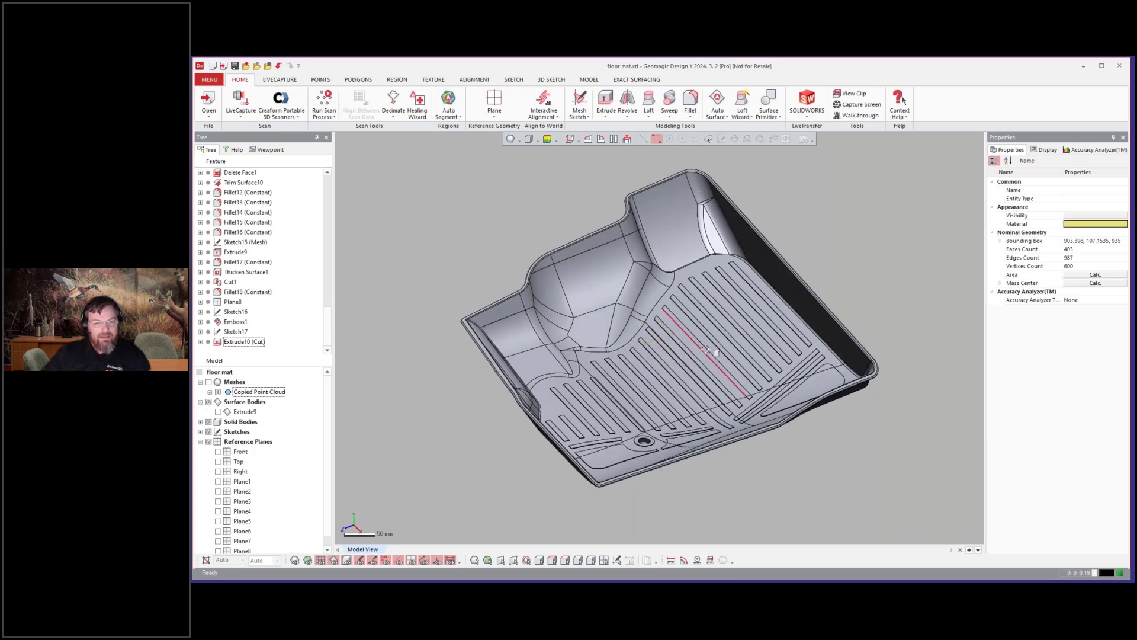